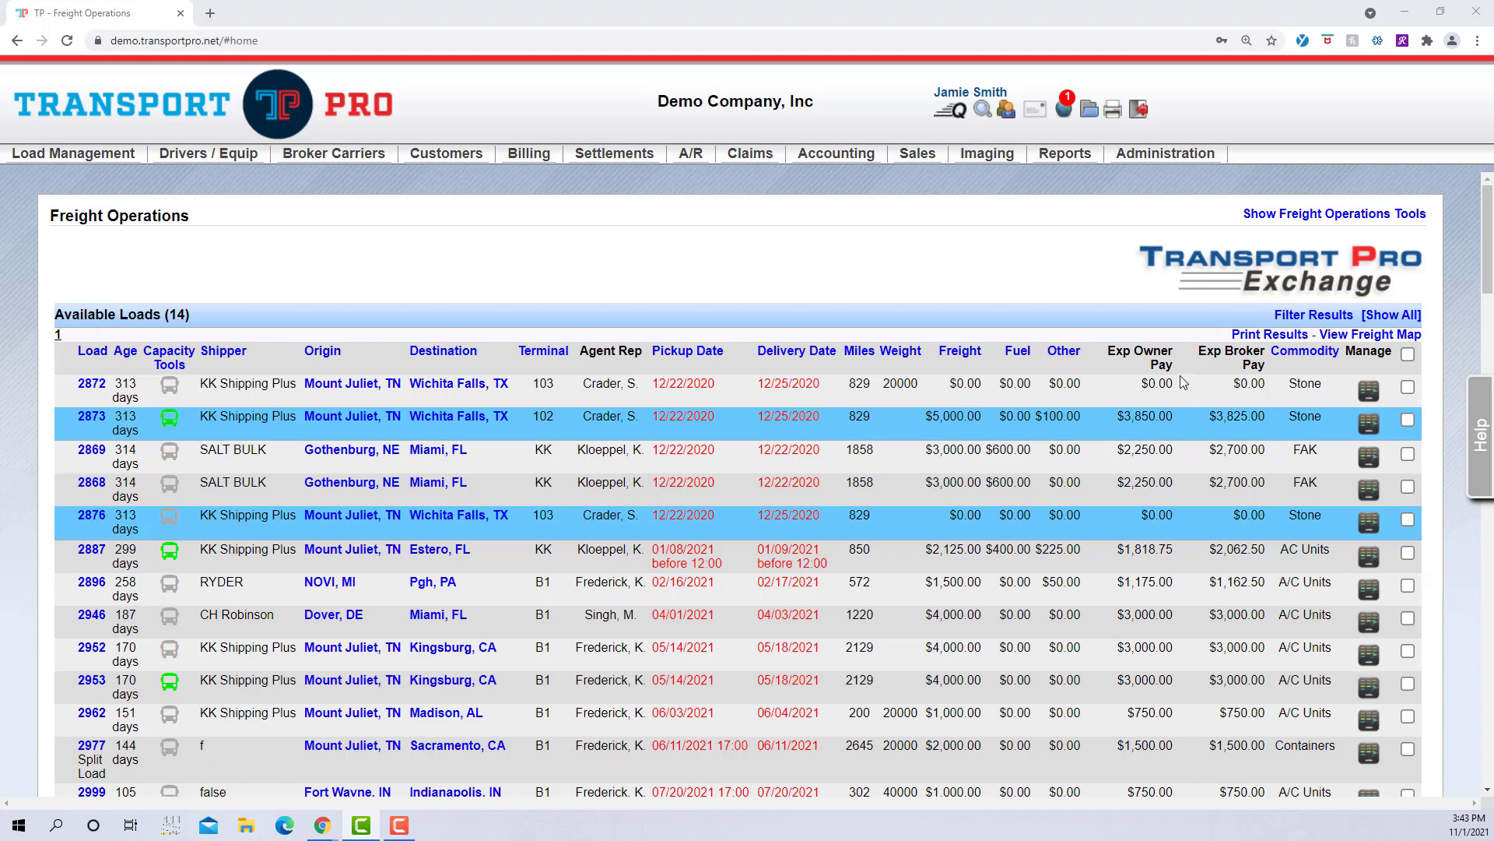
Step: Start a new terminal via Administration > Manage Terminals > Add Terminal, ready for the Terminal Code
{"action": "mouse_move", "coordinate": [1185, 158]}
{"action": "mouse_move", "coordinate": [1212, 203]}
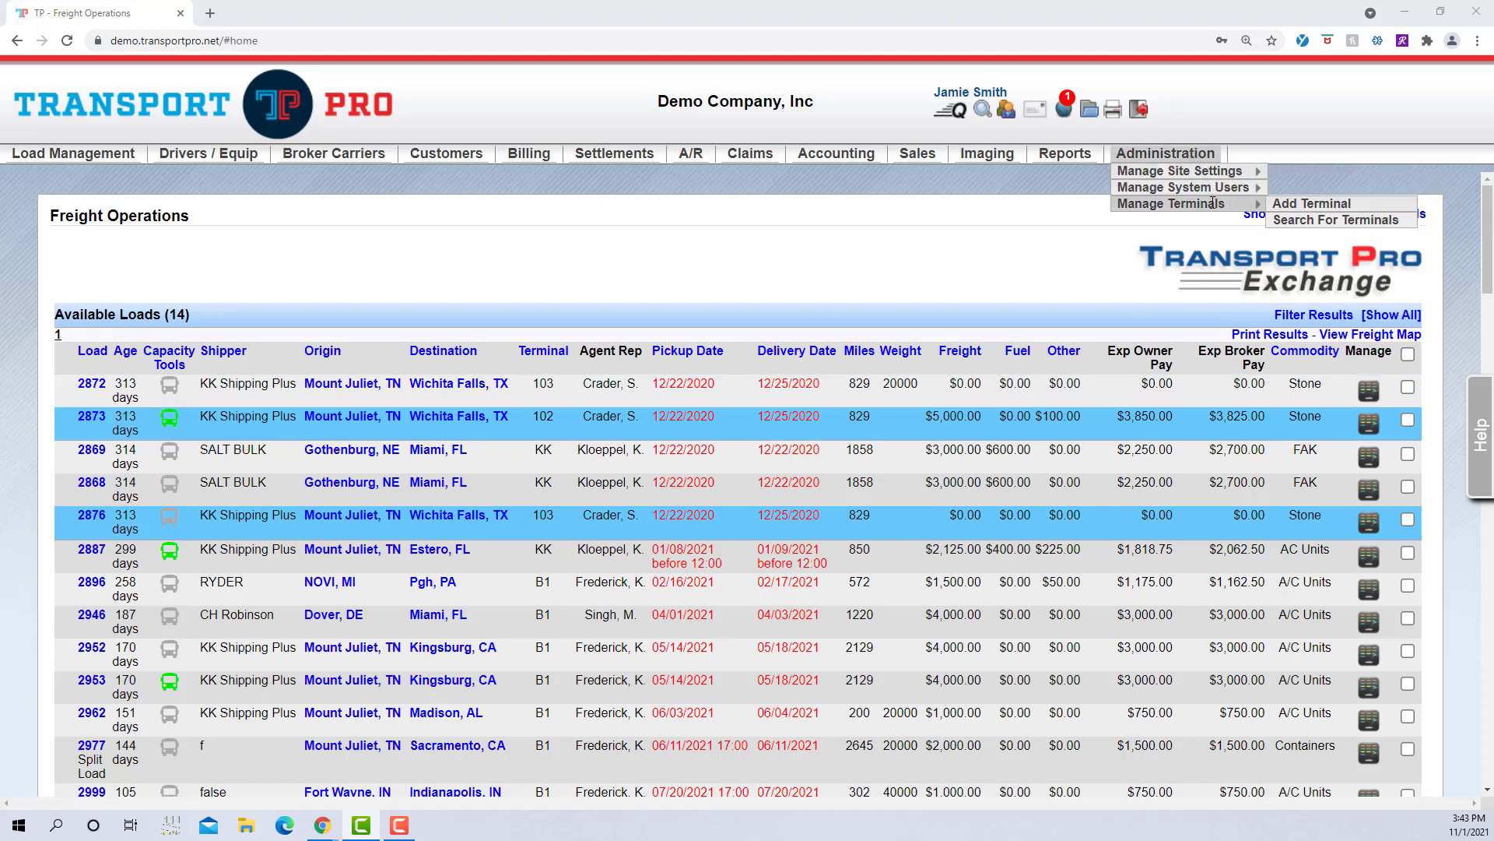
{"action": "left_click", "coordinate": [1290, 210]}
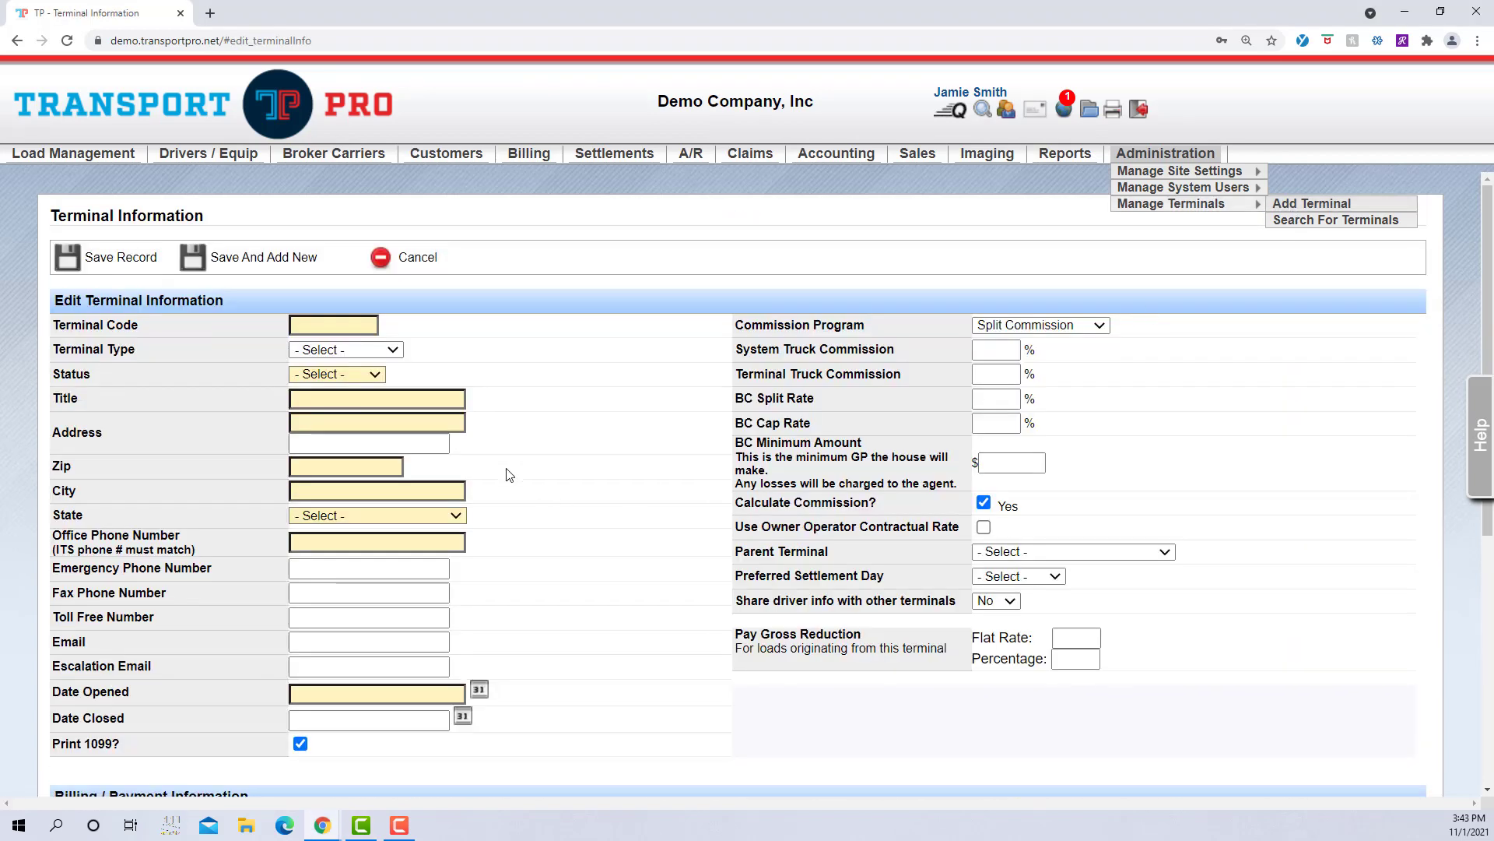
{"action": "scroll", "coordinate": [596, 467], "scroll_direction": "down", "scroll_amount": 3}
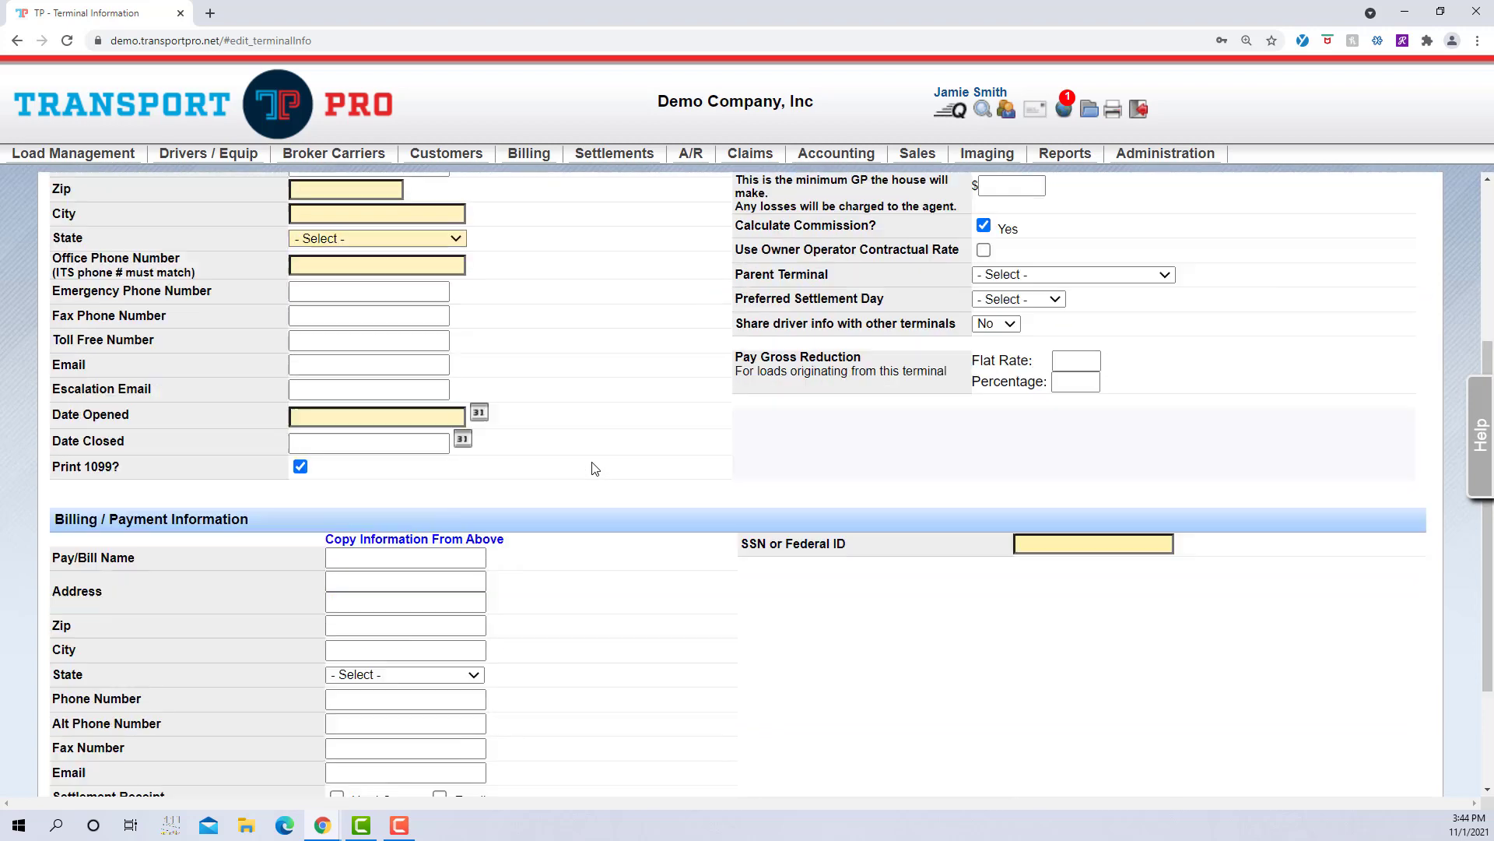
{"action": "scroll", "coordinate": [595, 468], "scroll_direction": "down", "scroll_amount": 1}
{"action": "scroll", "coordinate": [595, 468], "scroll_direction": "up", "scroll_amount": 3}
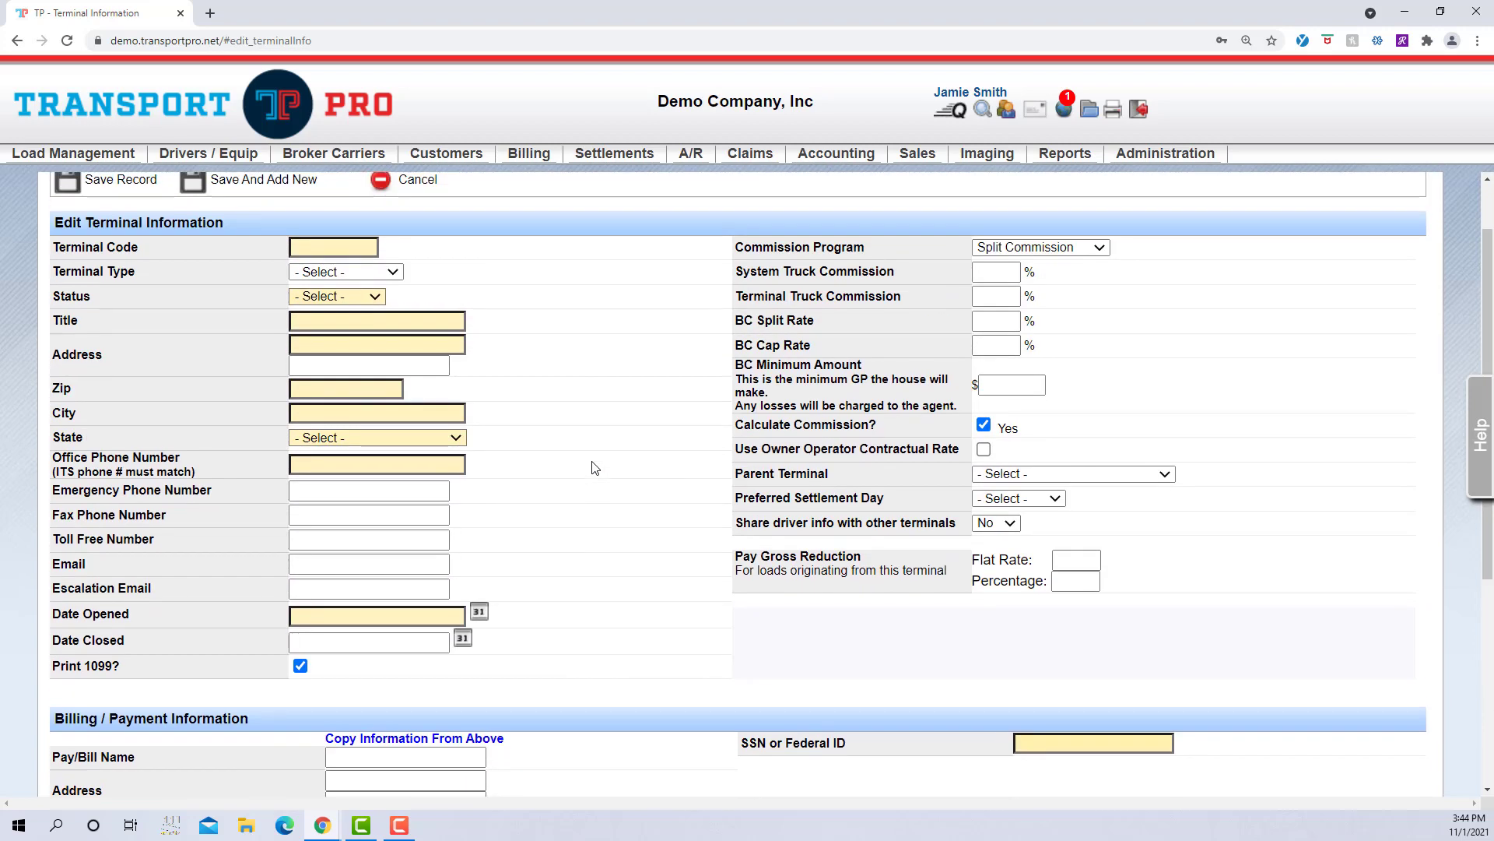
{"action": "scroll", "coordinate": [595, 468], "scroll_direction": "up", "scroll_amount": 1}
{"action": "left_click", "coordinate": [369, 326]}
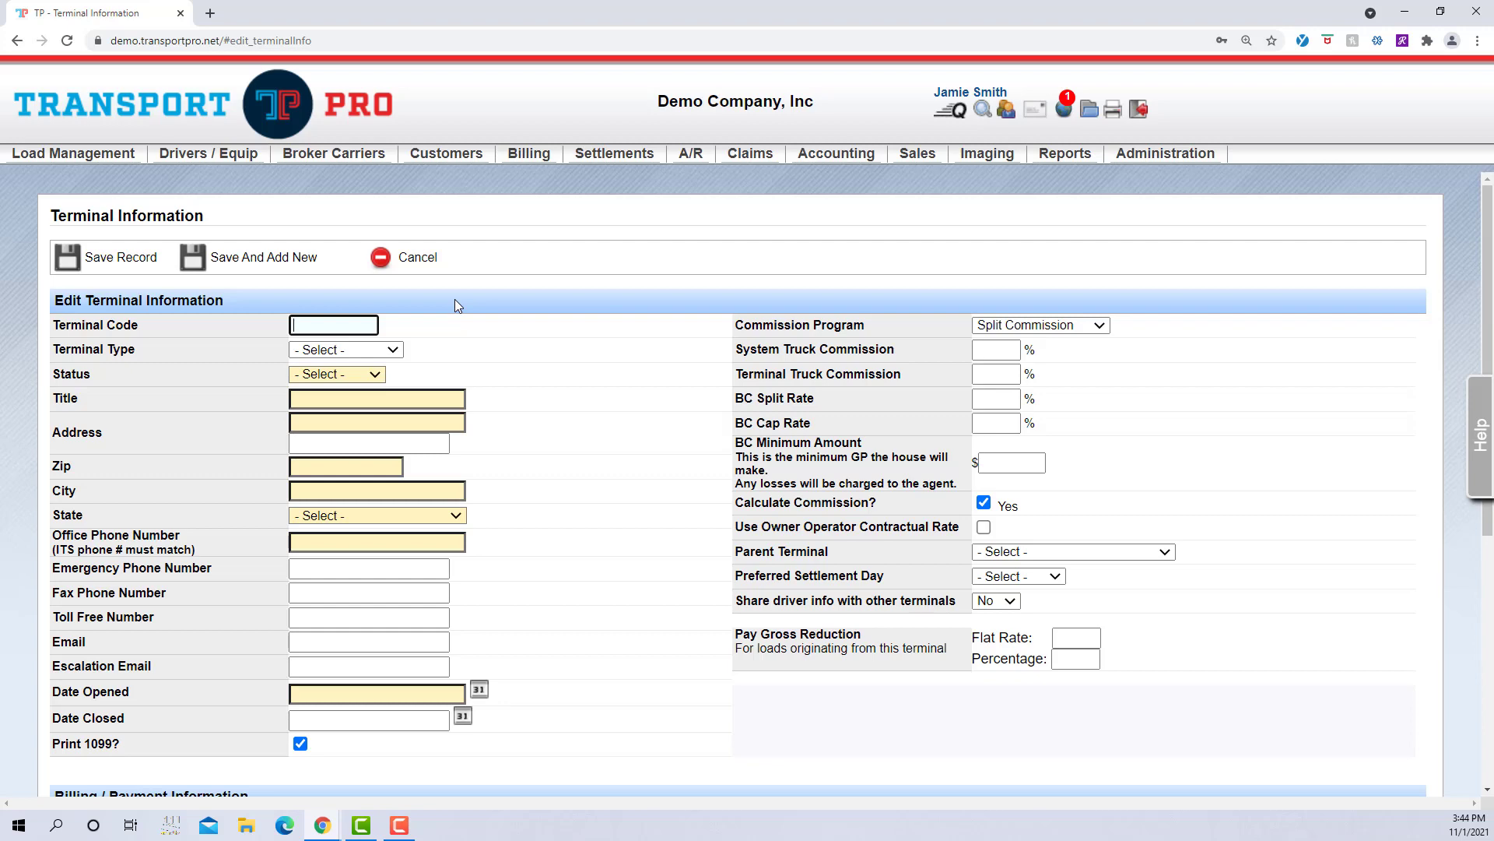
Step: Enter terminal code TER and choose Agent-Freight as the terminal type
{"action": "type", "text": "TER"}
{"action": "left_click", "coordinate": [465, 324]}
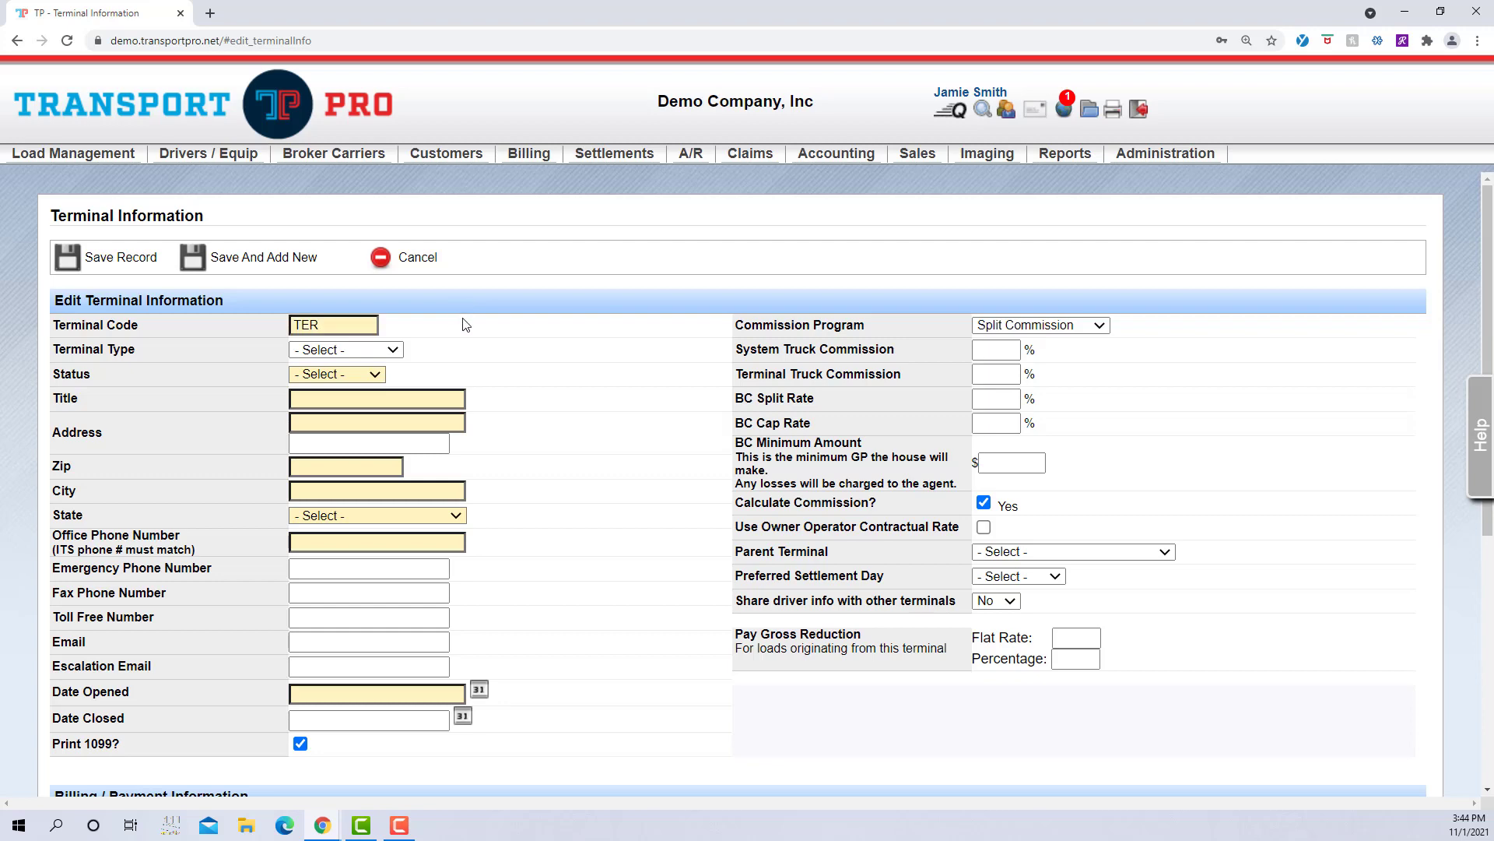
{"action": "left_click", "coordinate": [394, 349]}
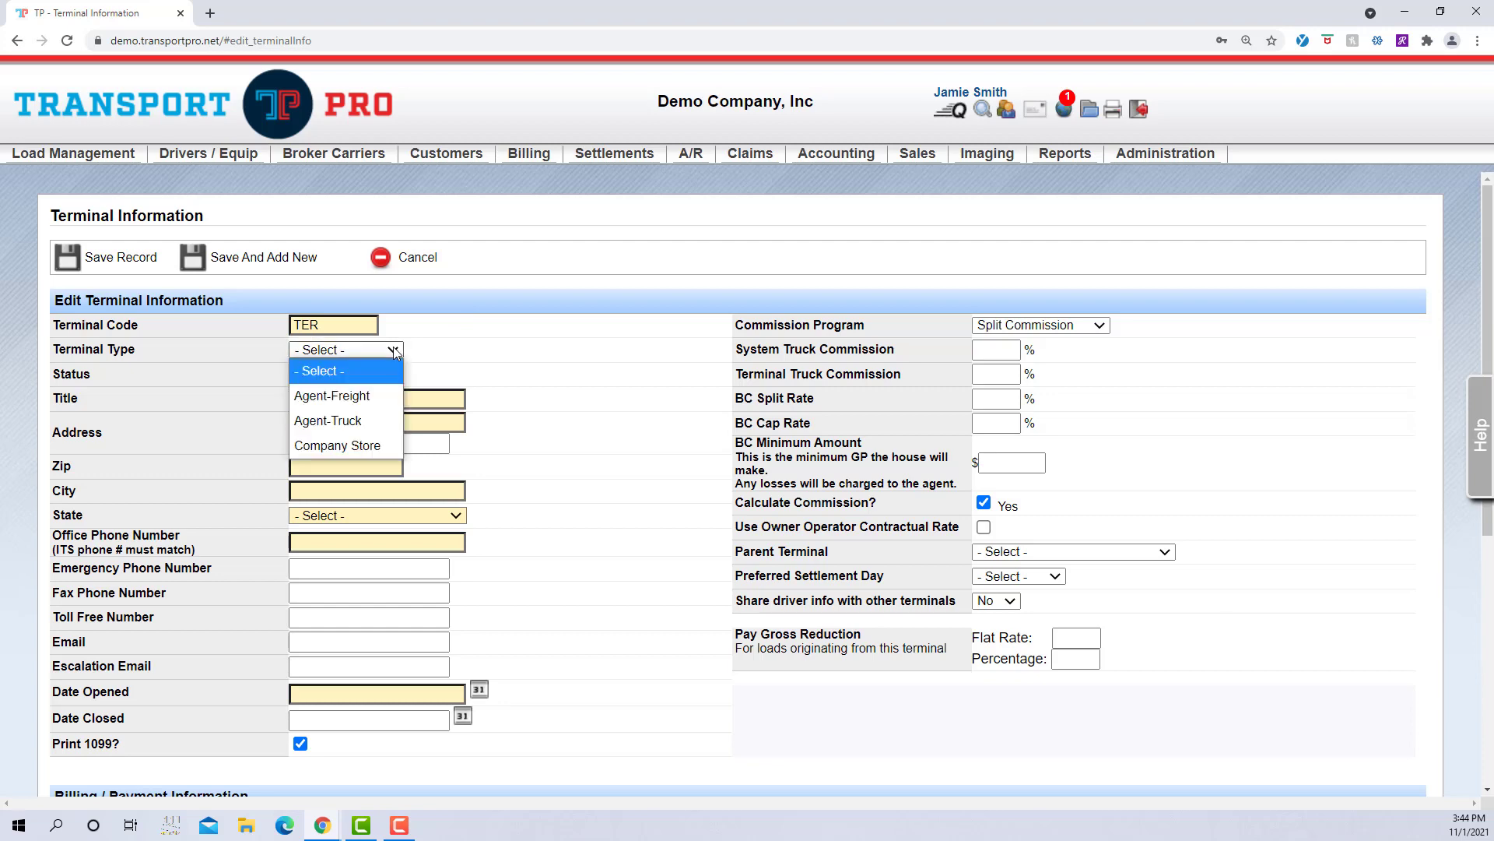
{"action": "left_click", "coordinate": [389, 399]}
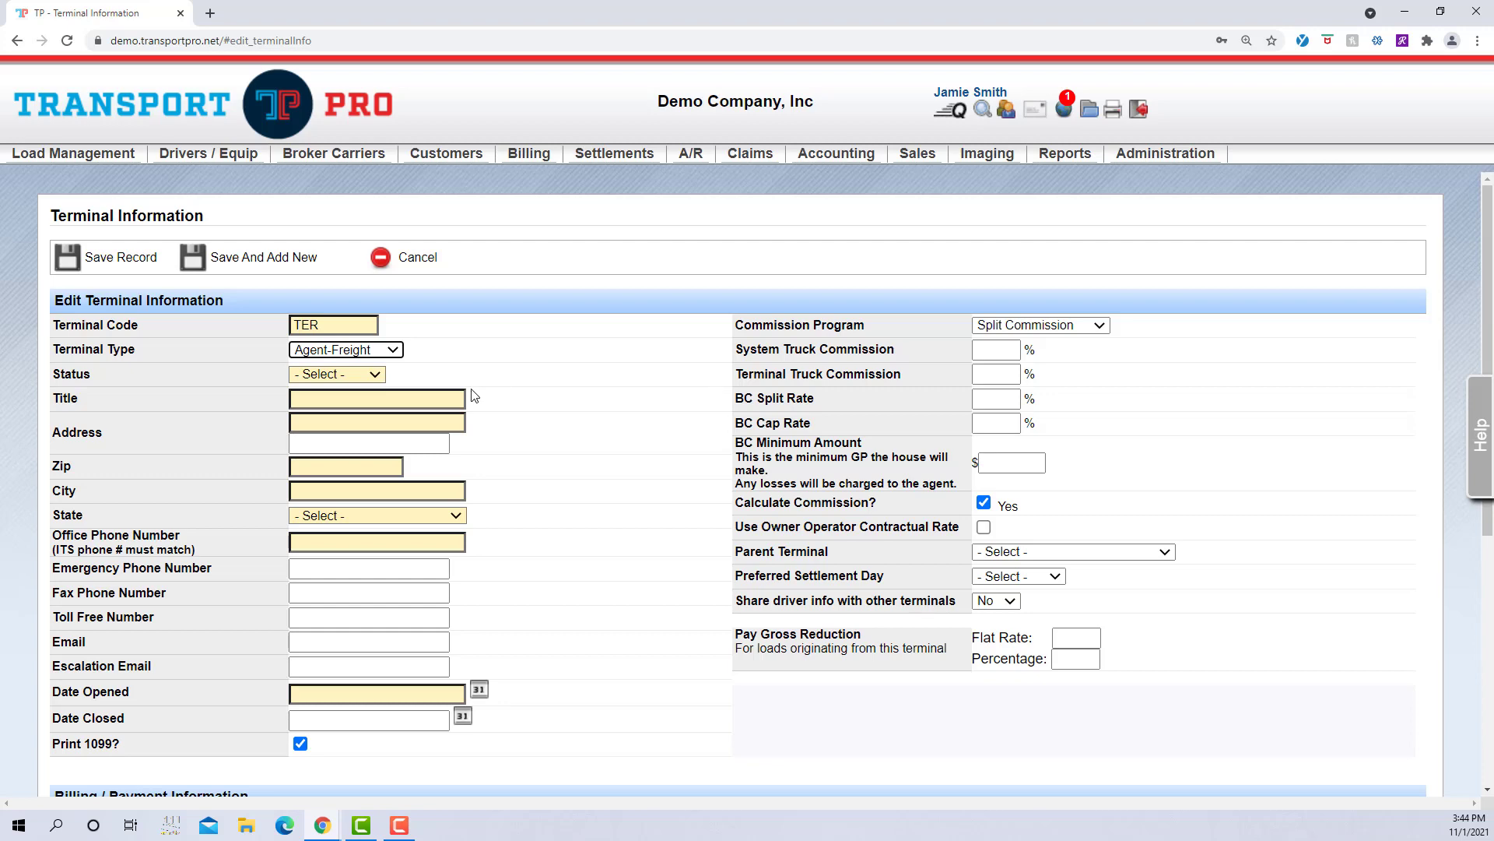
Step: Set the status to Active and title the terminal 'TER Terminal'
{"action": "left_click", "coordinate": [371, 377]}
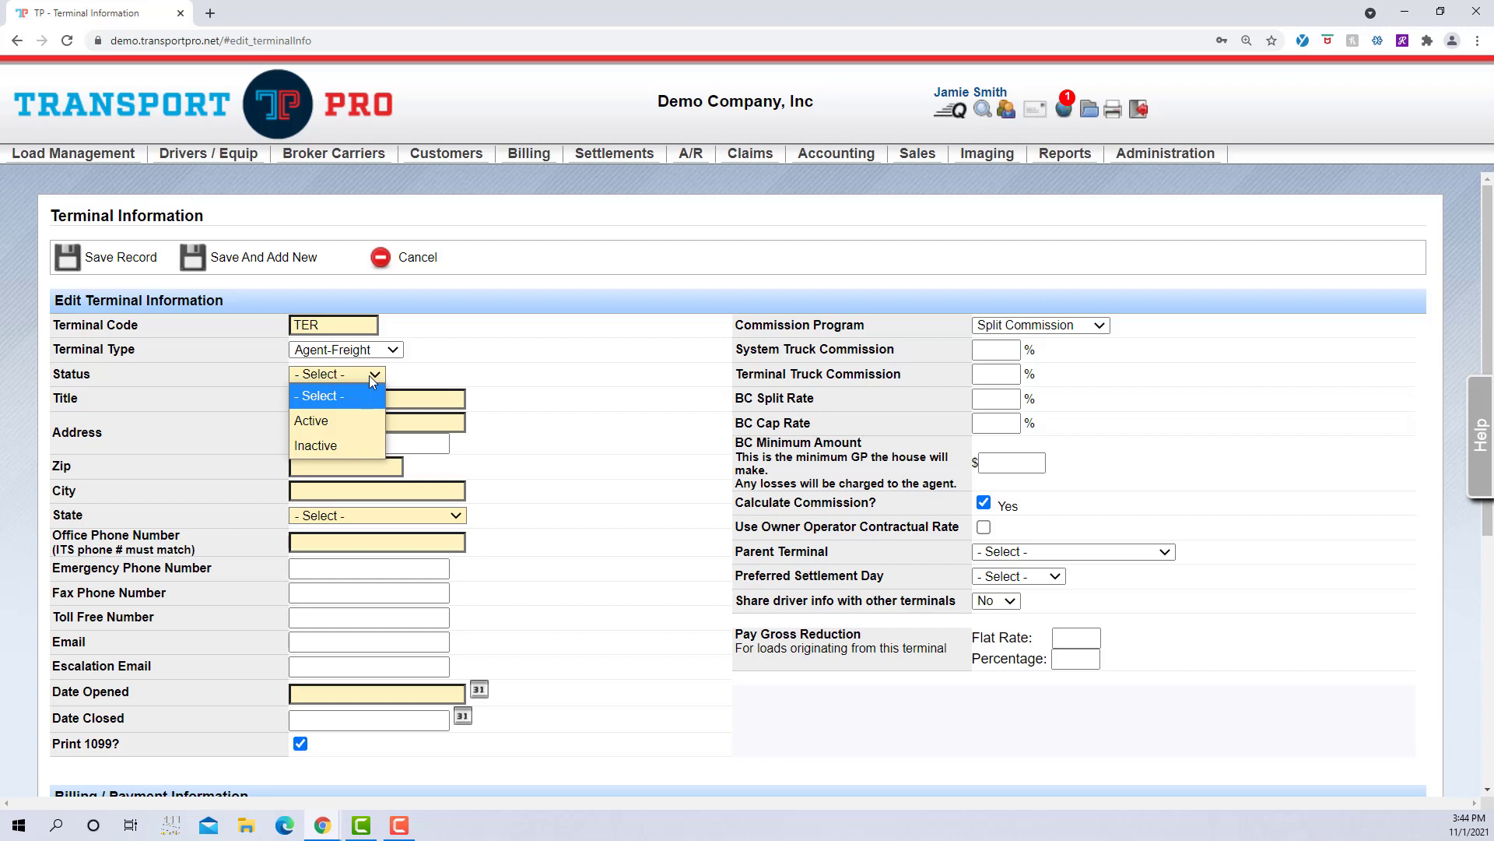
{"action": "left_click", "coordinate": [372, 419]}
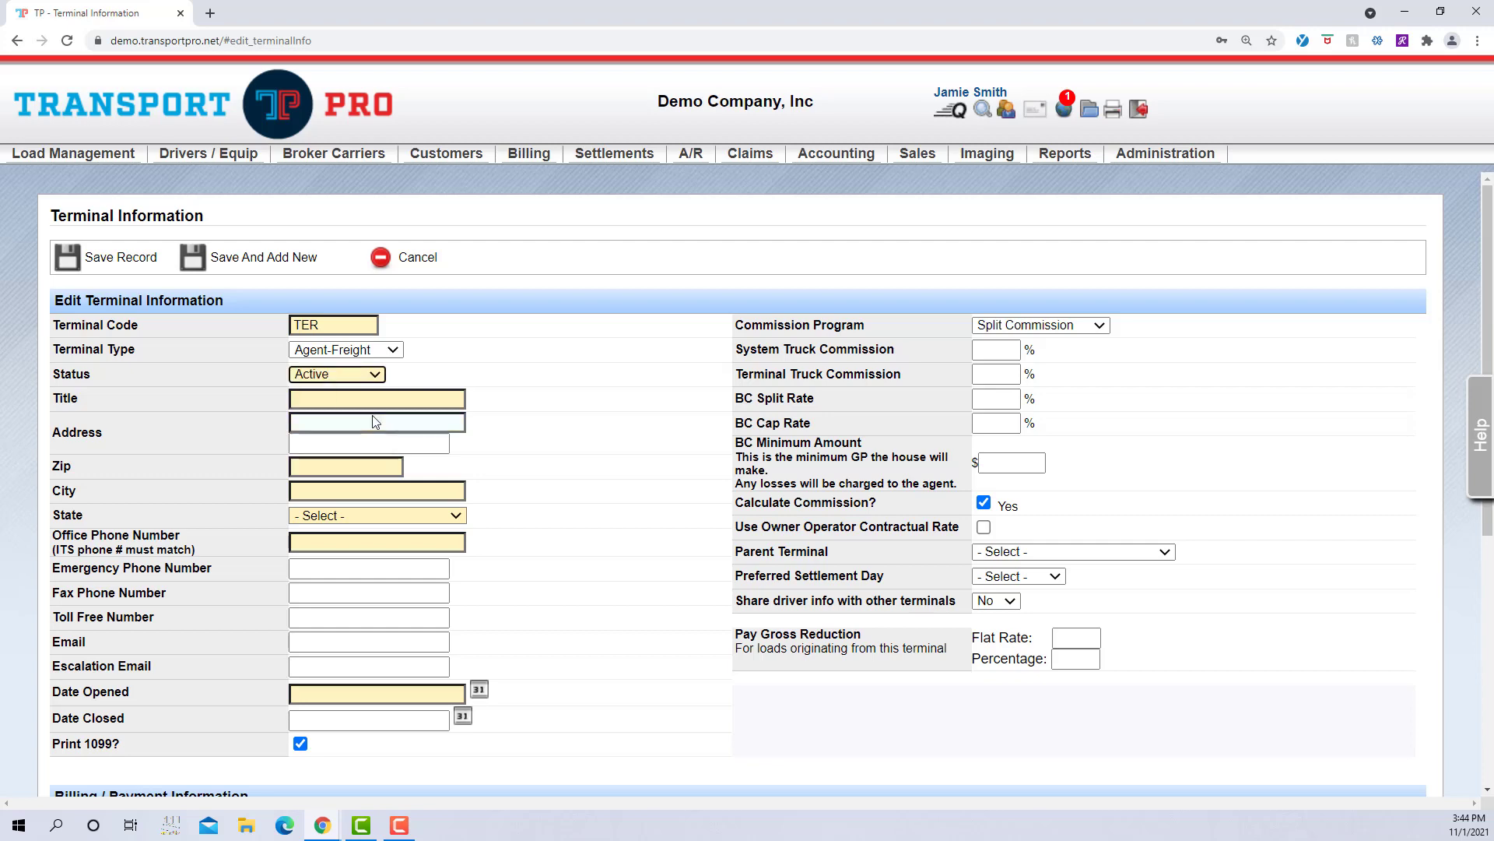
{"action": "left_click", "coordinate": [462, 399]}
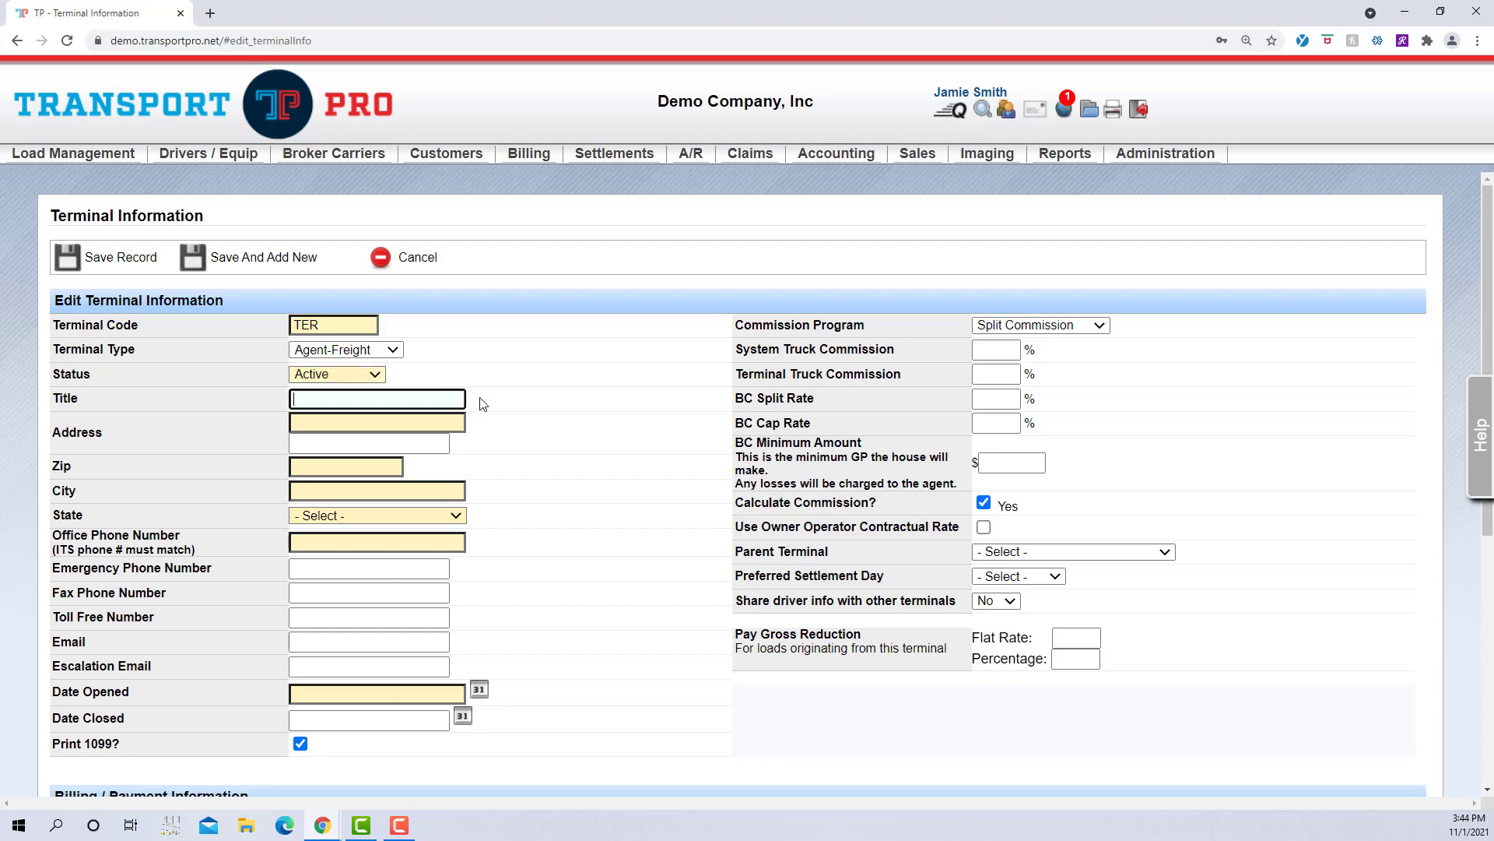
{"action": "type", "text": "TER Terminal"}
Step: Fill in the terminal's street address, zip code and office phone number
{"action": "left_click", "coordinate": [386, 422]}
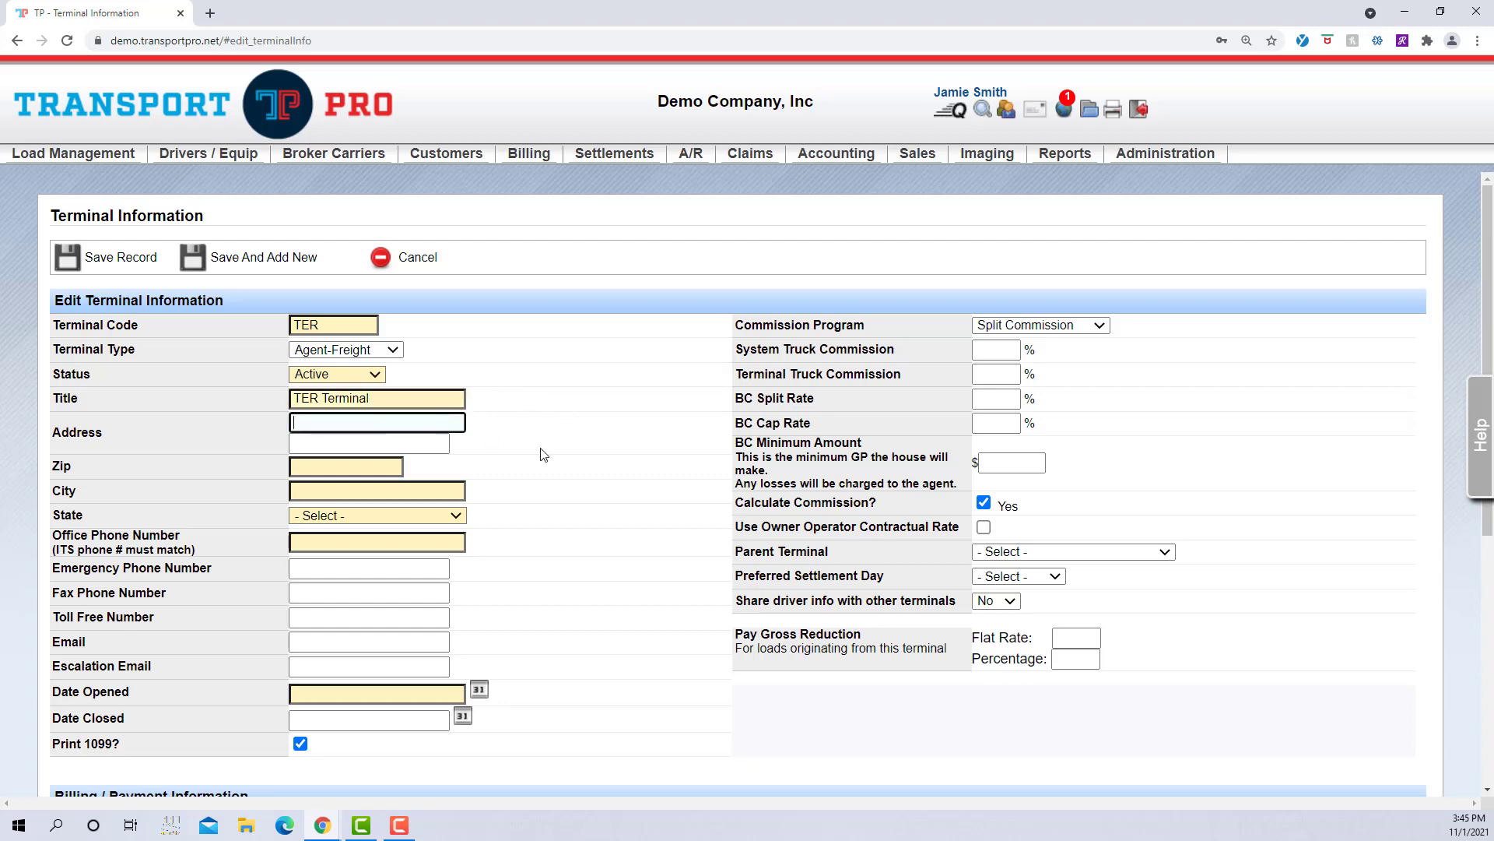
{"action": "left_click", "coordinate": [375, 466]}
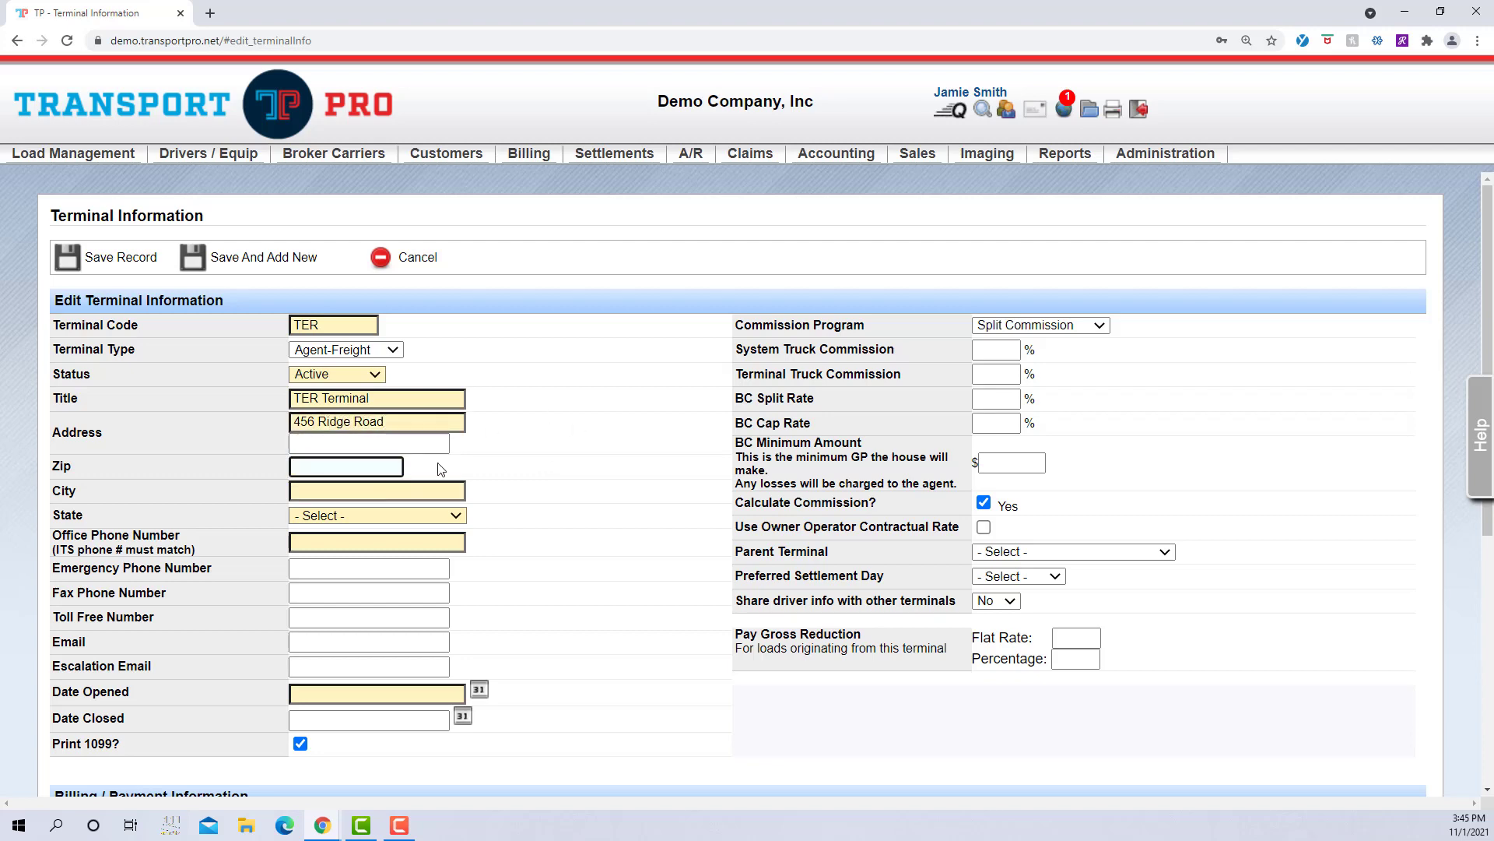
{"action": "type", "text": "48185"}
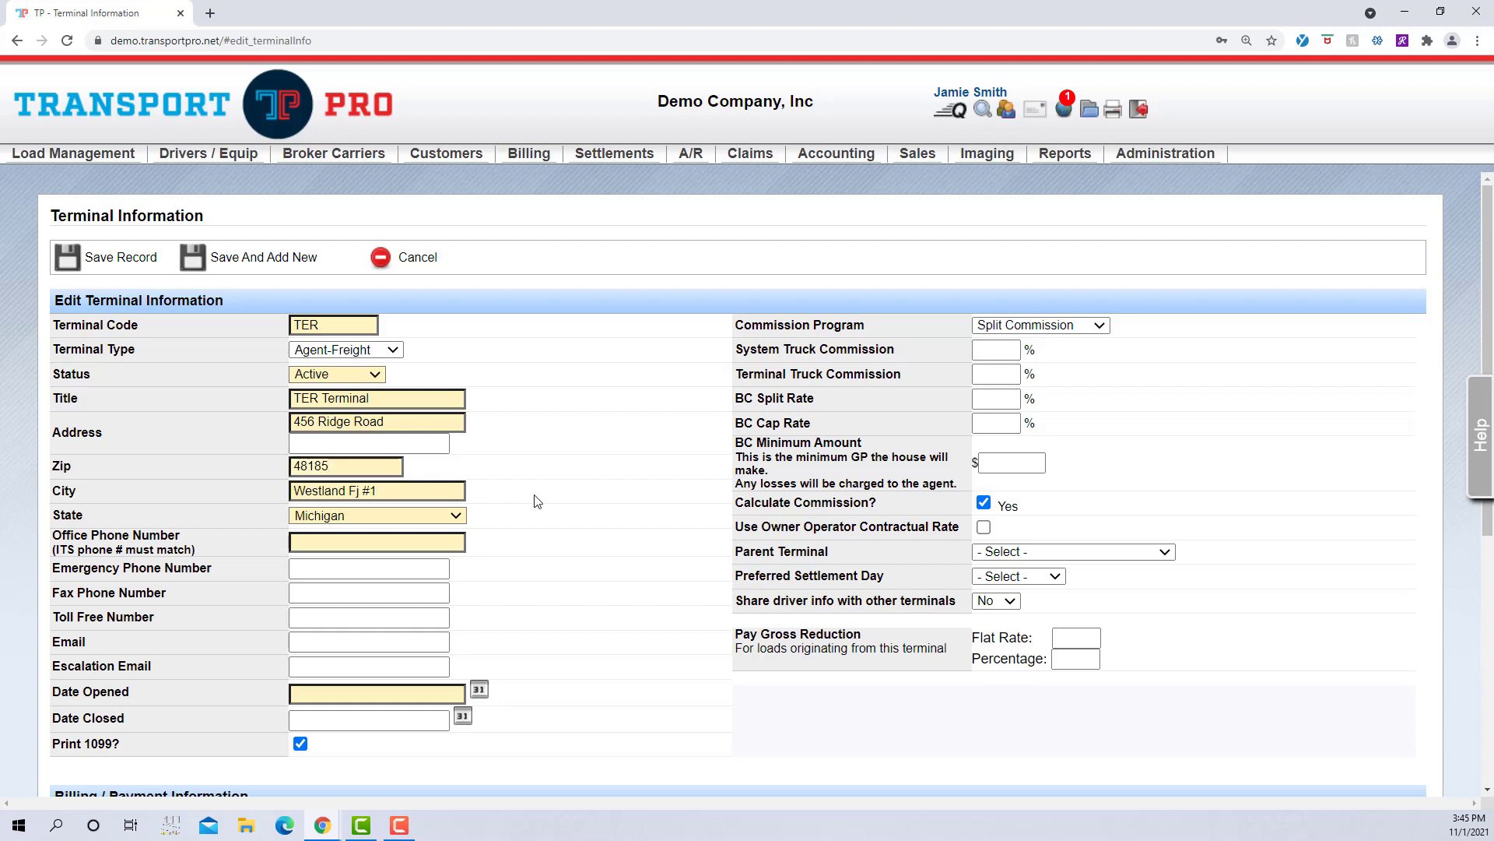
{"action": "scroll", "coordinate": [536, 500], "scroll_direction": "down", "scroll_amount": 1}
{"action": "left_click", "coordinate": [451, 465]}
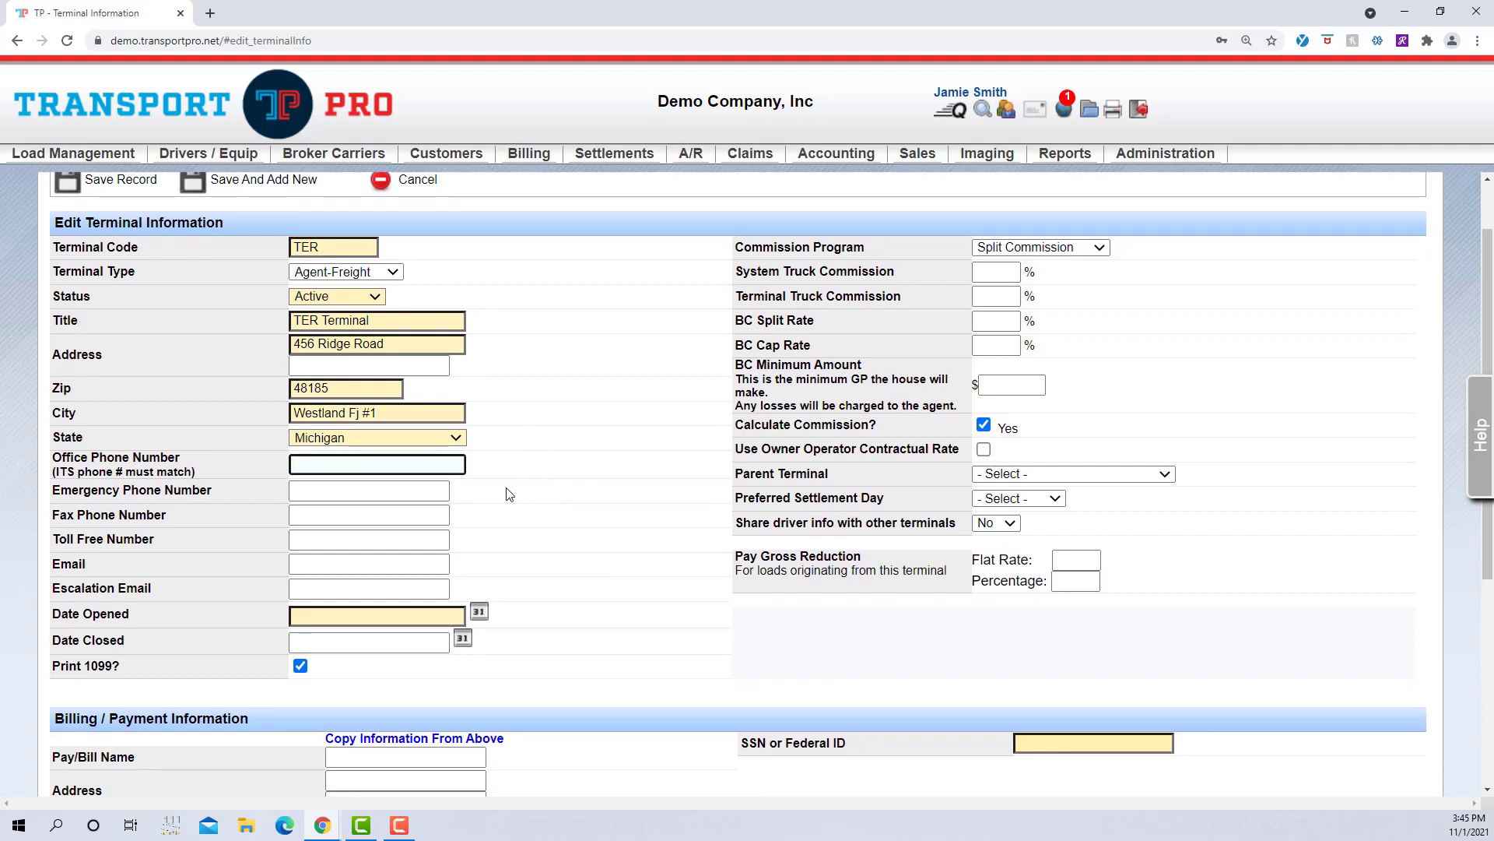
{"action": "type", "text": "555-555-5555"}
{"action": "left_click", "coordinate": [508, 496]}
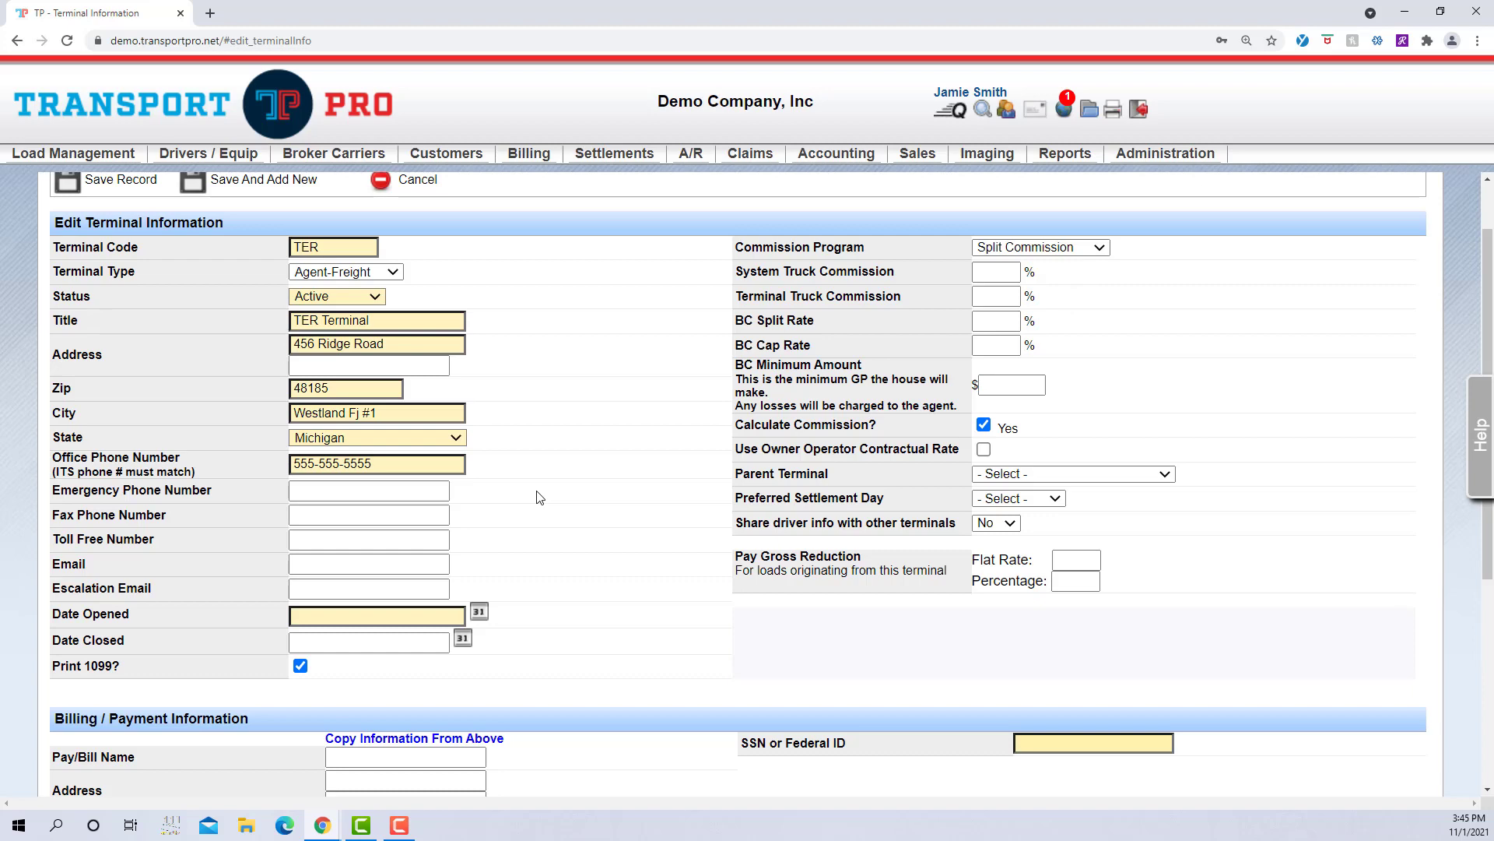
Step: Enter the terminal's e-mail address in both the Email and Escalation Email fields
{"action": "left_click", "coordinate": [443, 494]}
{"action": "left_click", "coordinate": [421, 565]}
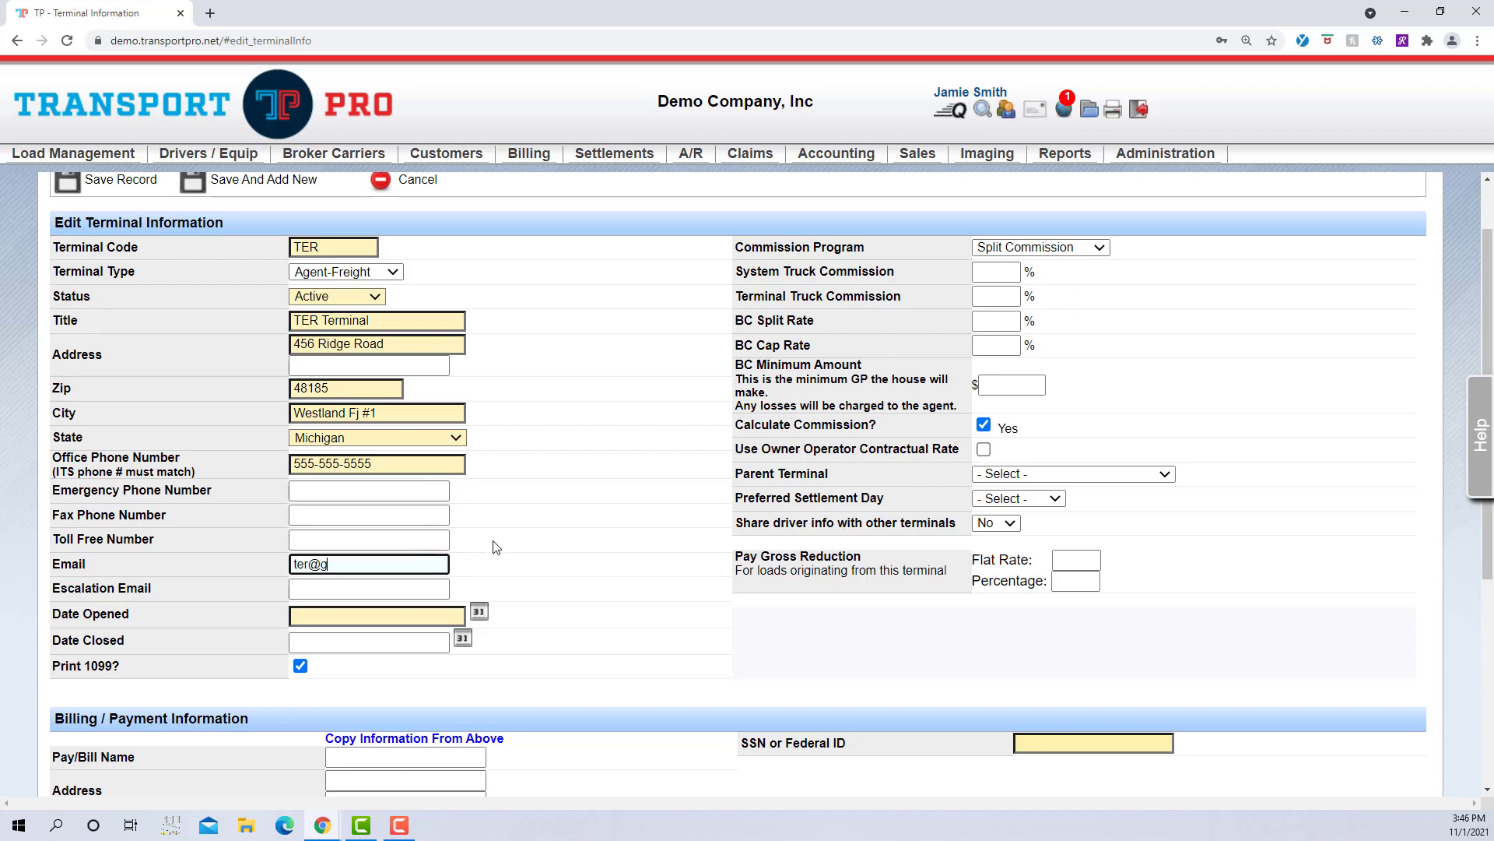
{"action": "key", "text": "Tab"}
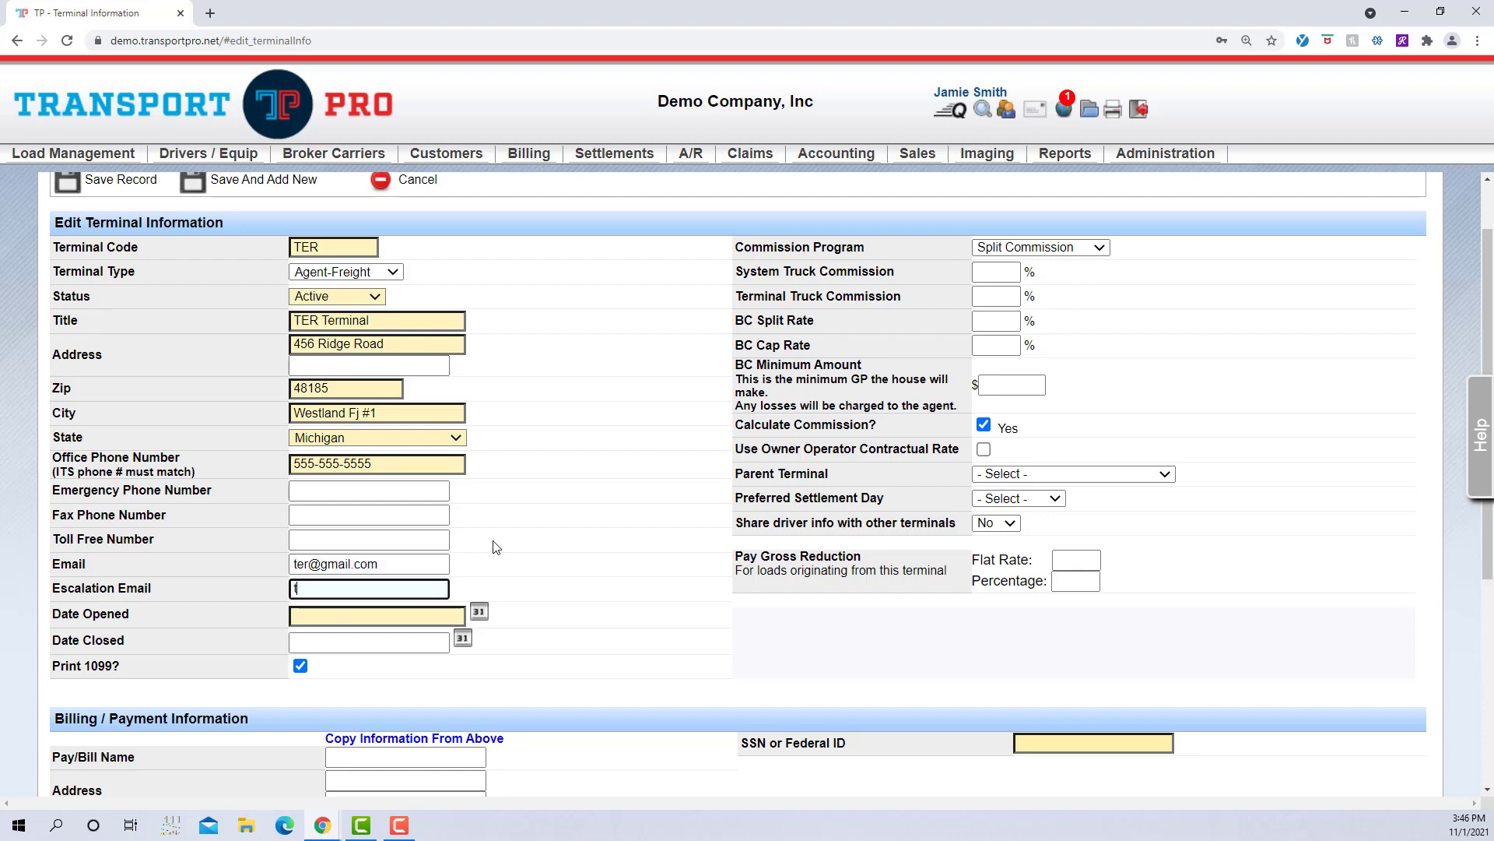
{"action": "left_click", "coordinate": [644, 526]}
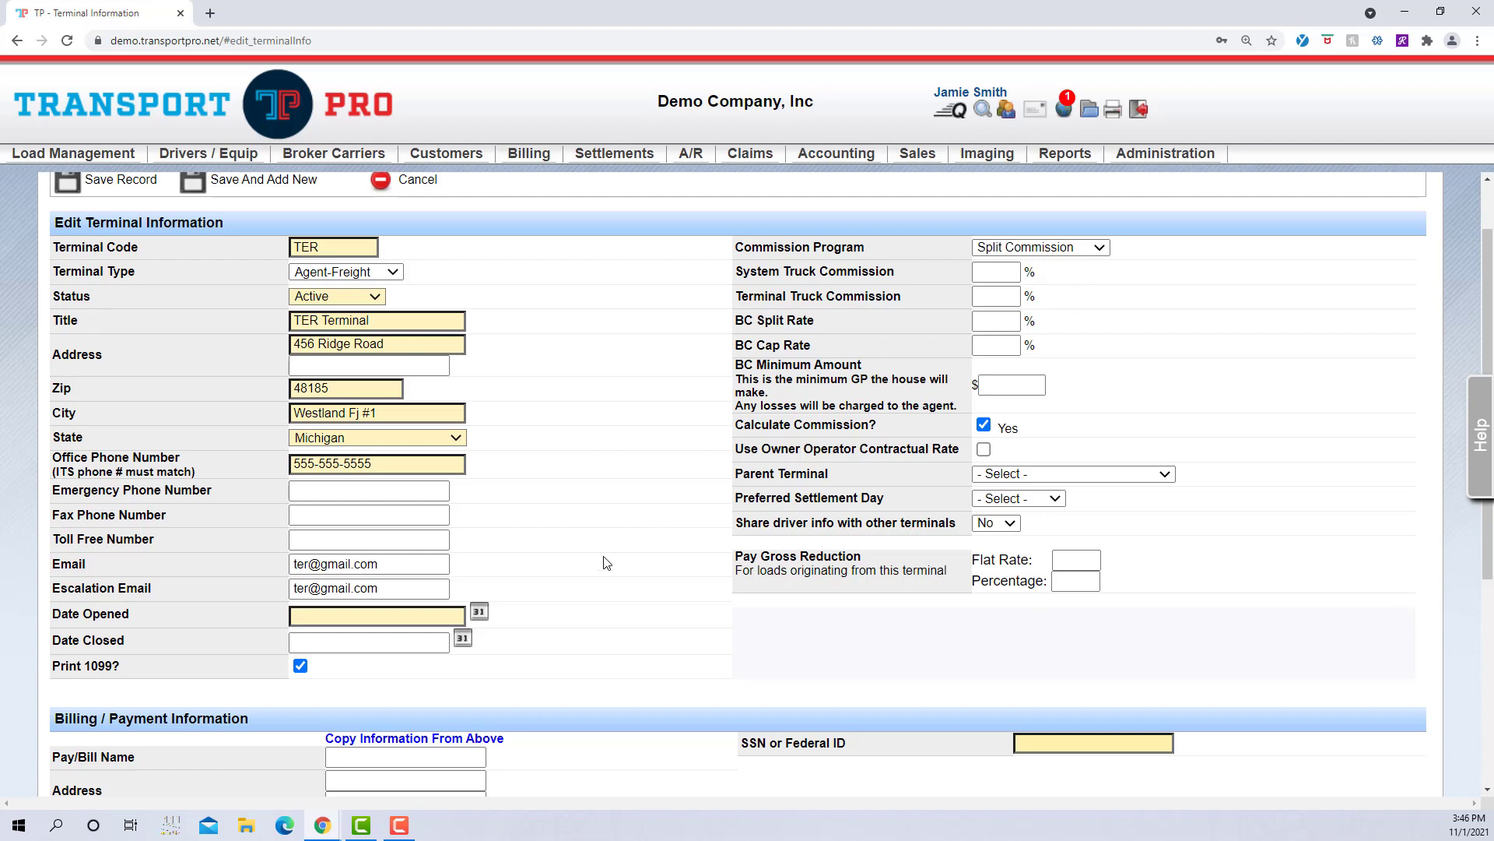
Step: Pick October 1, 2021 as Date Opened in the calendar, leaving Date Closed blank
{"action": "left_click", "coordinate": [480, 615]}
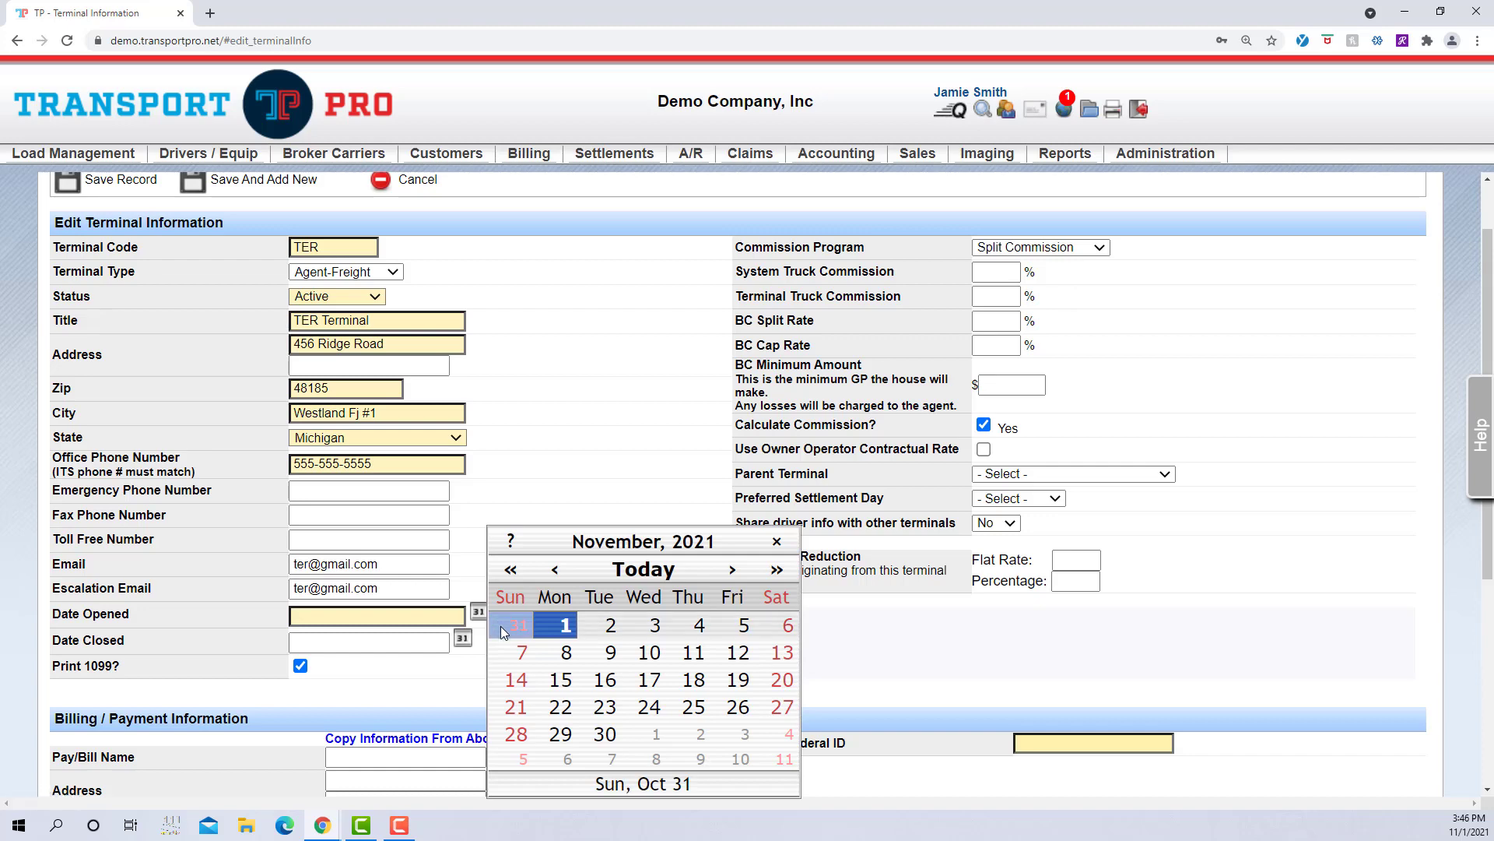
{"action": "left_click", "coordinate": [568, 572]}
{"action": "left_click", "coordinate": [733, 627]}
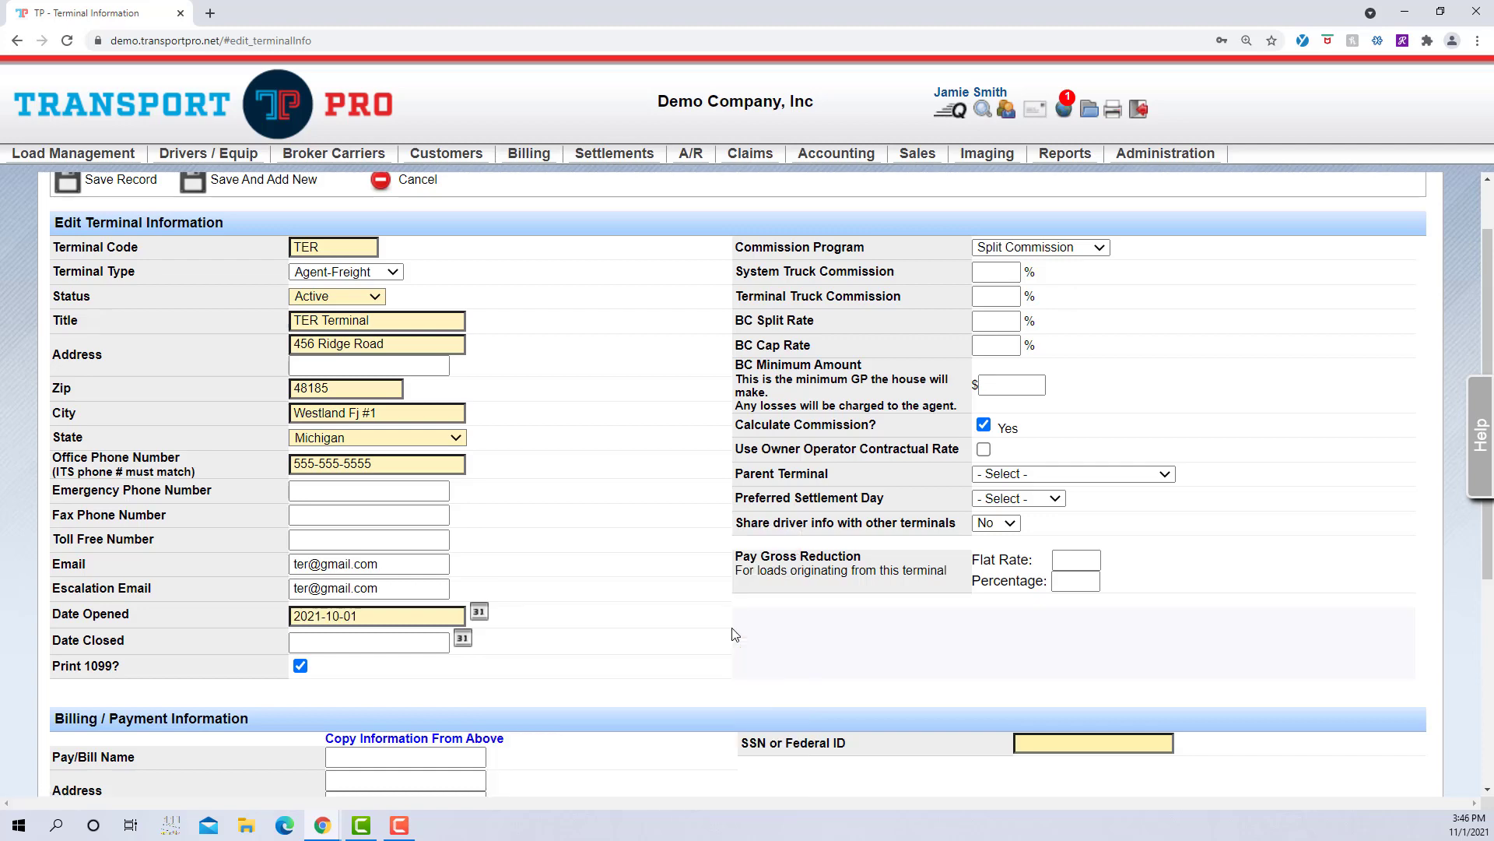
{"action": "scroll", "coordinate": [608, 607], "scroll_direction": "down", "scroll_amount": 1}
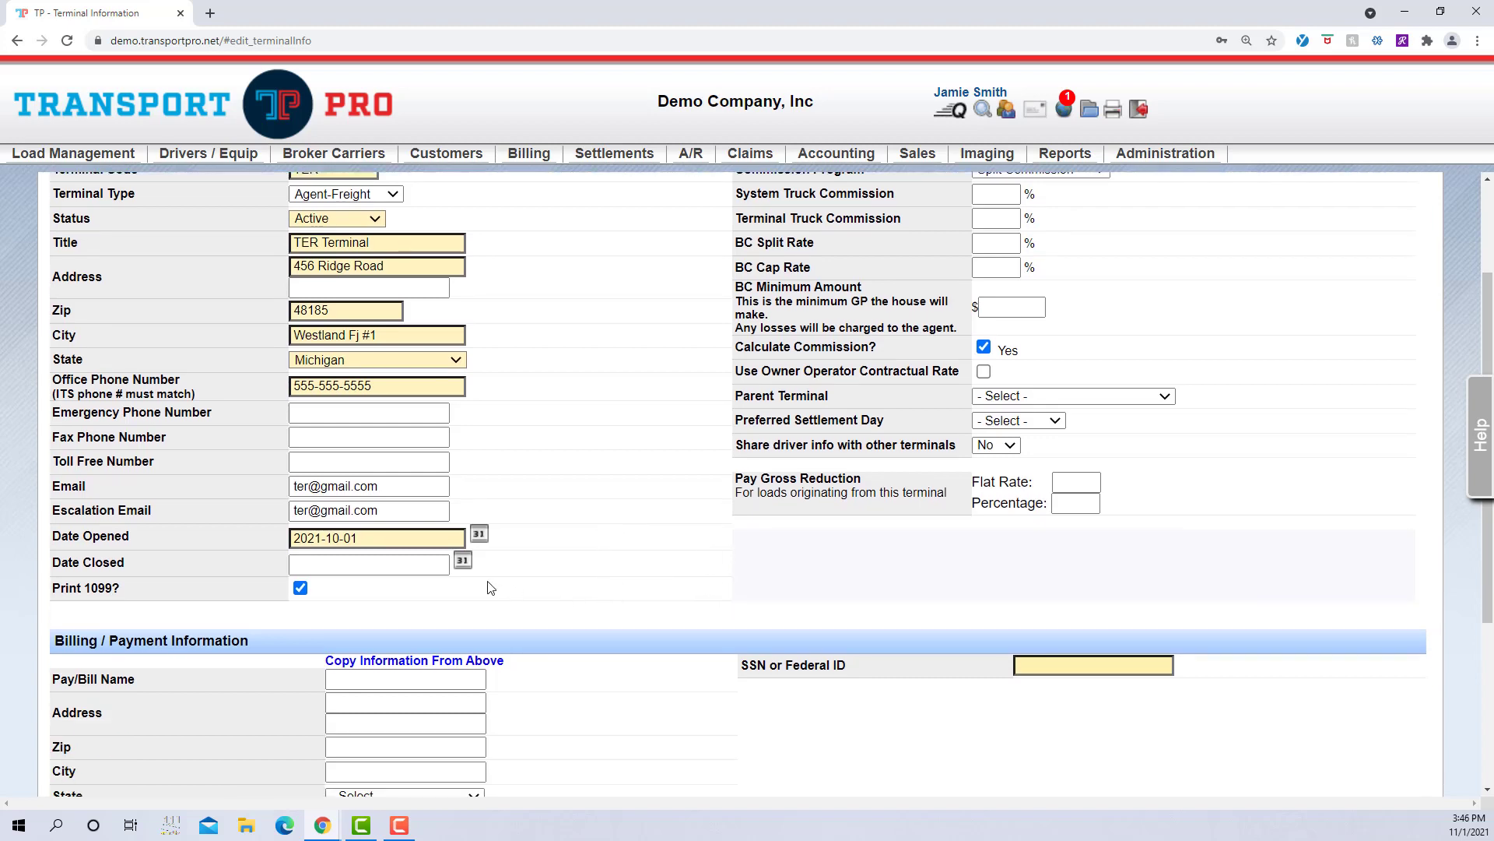
{"action": "left_click", "coordinate": [434, 568]}
{"action": "scroll", "coordinate": [544, 620], "scroll_direction": "up", "scroll_amount": 2}
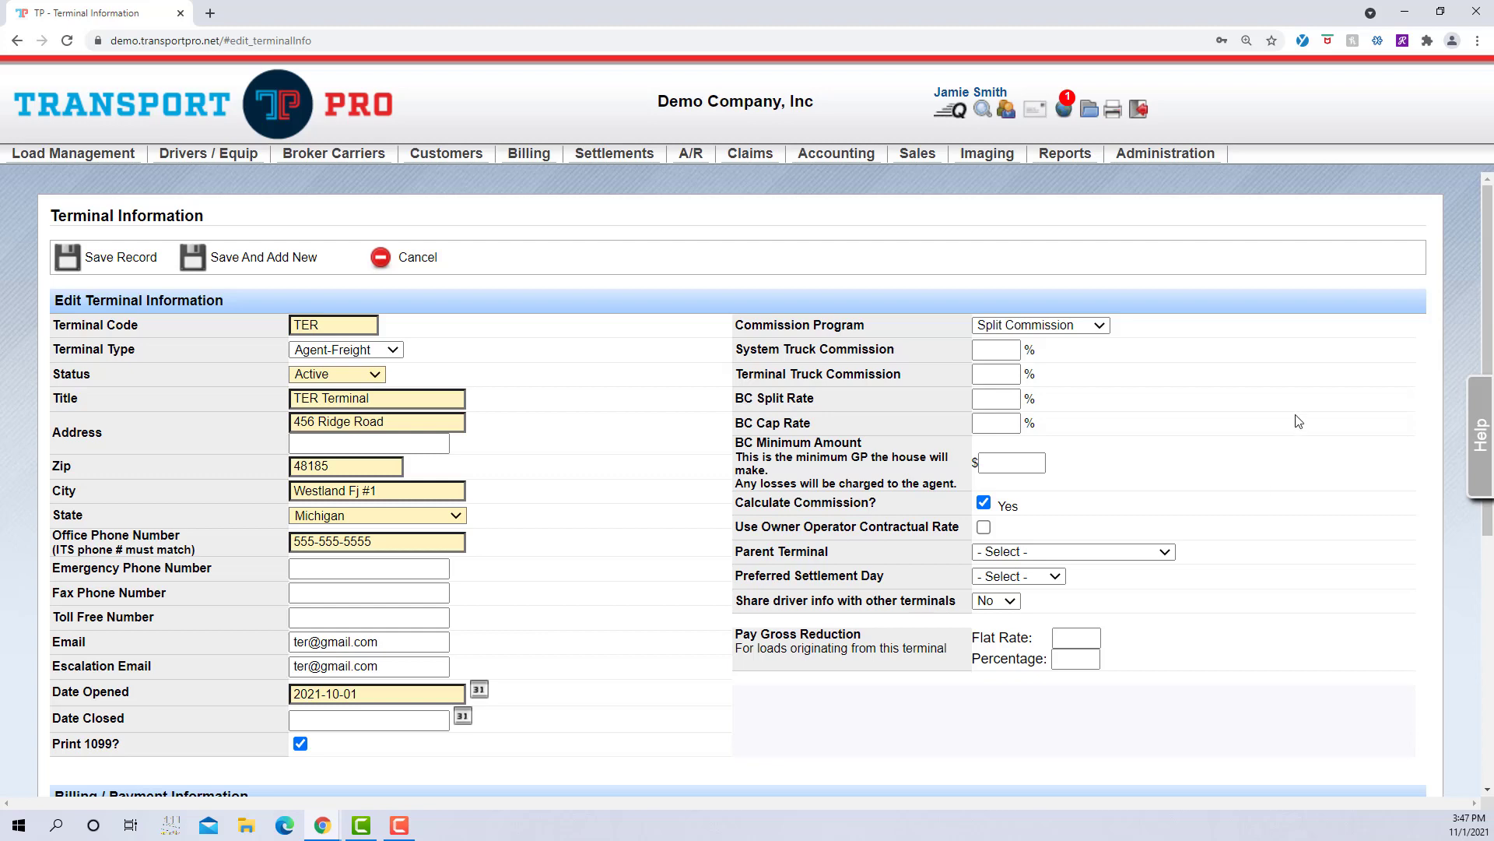
{"action": "left_click", "coordinate": [1100, 326]}
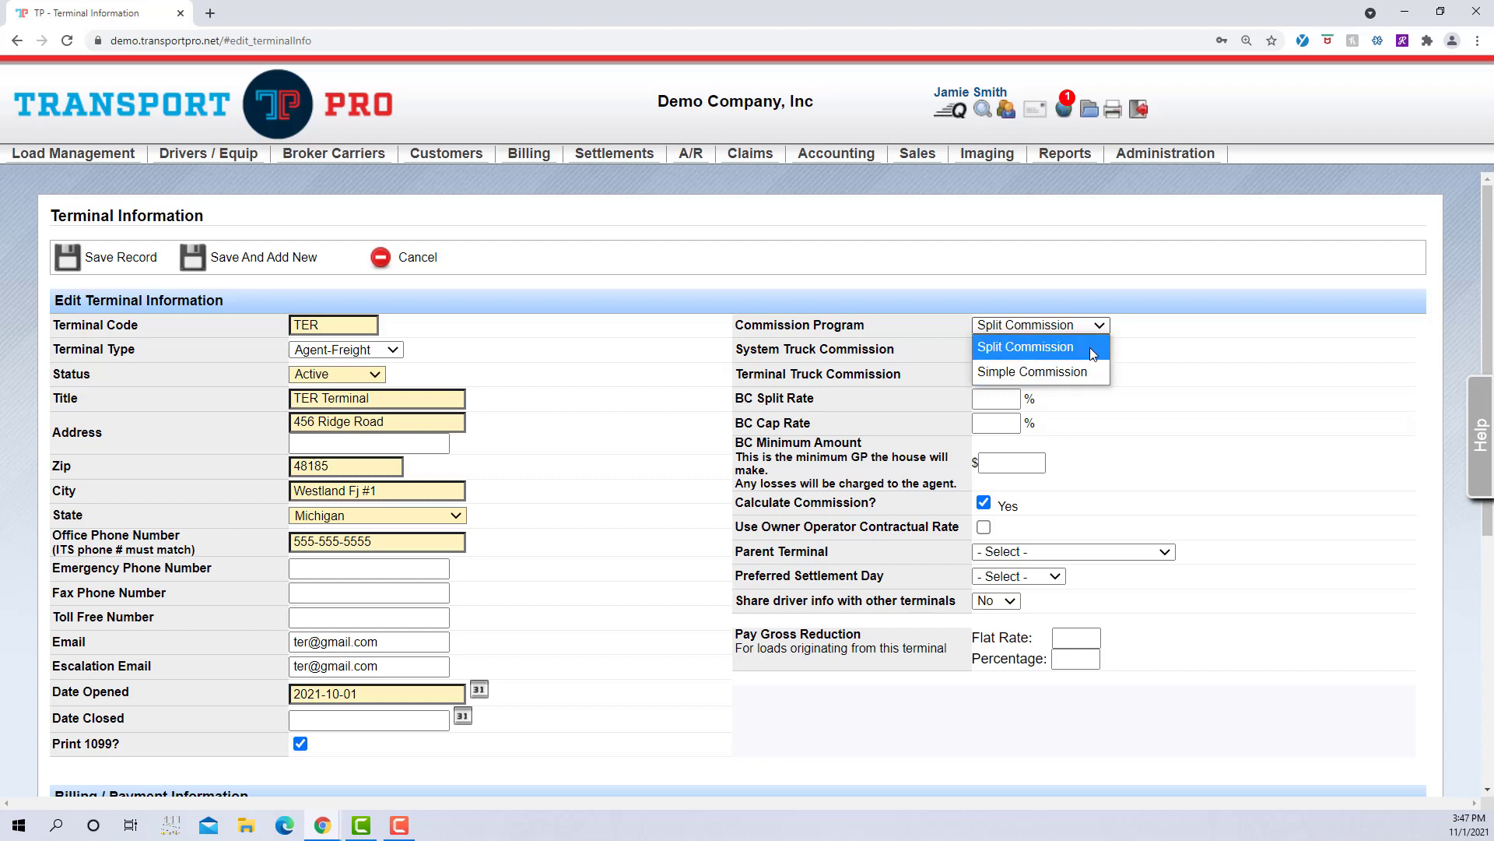
{"action": "left_click", "coordinate": [1093, 355]}
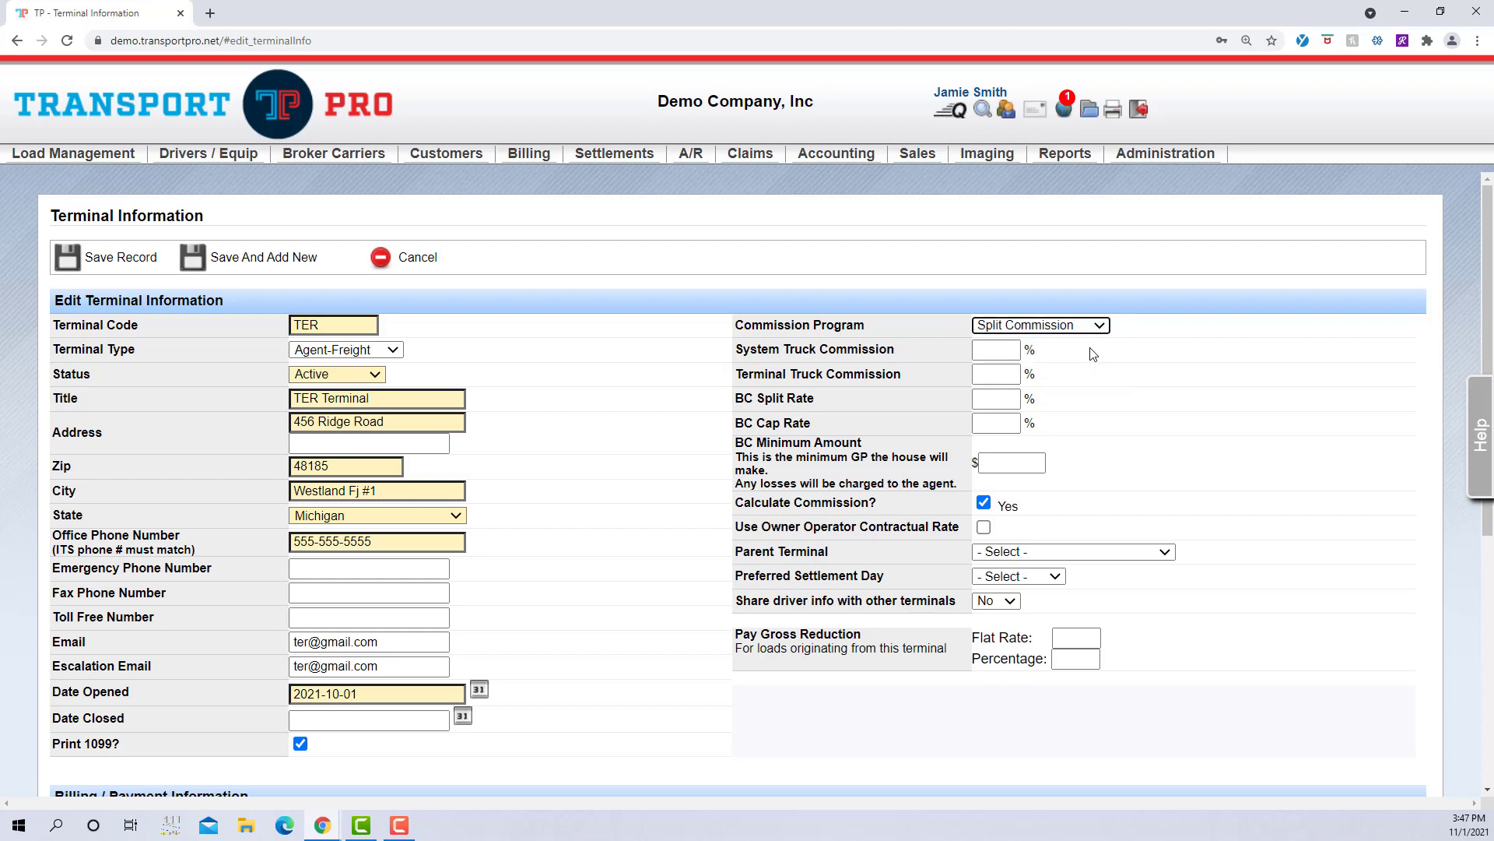
{"action": "left_click", "coordinate": [1093, 355]}
Step: Enter 8 for System Truck Commission and 10 for Terminal Truck Commission
{"action": "left_click", "coordinate": [1000, 350]}
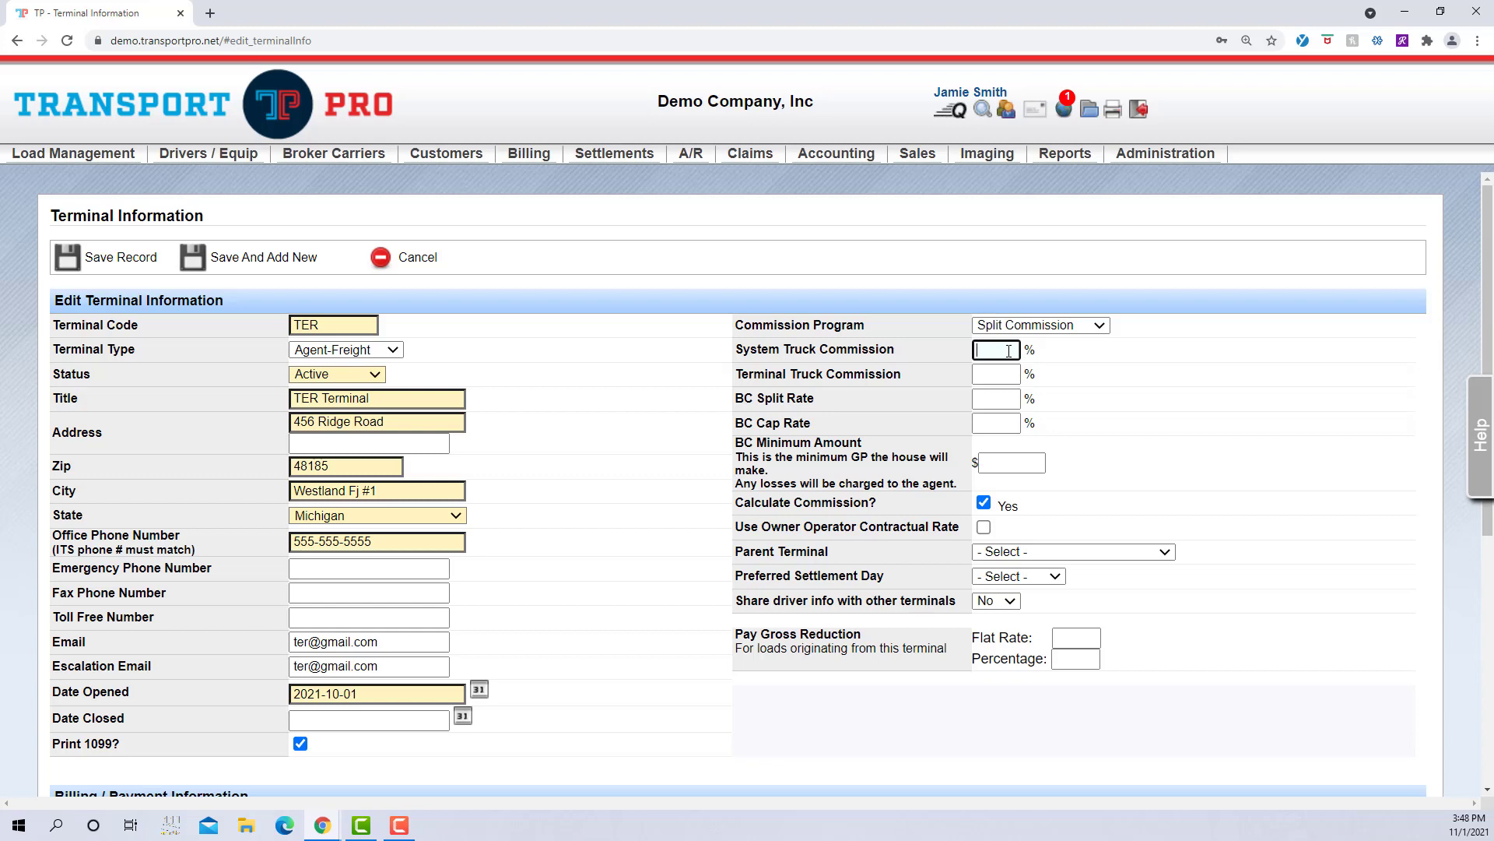
{"action": "type", "text": "8"}
{"action": "left_click", "coordinate": [1092, 365]}
{"action": "left_click", "coordinate": [1007, 373]}
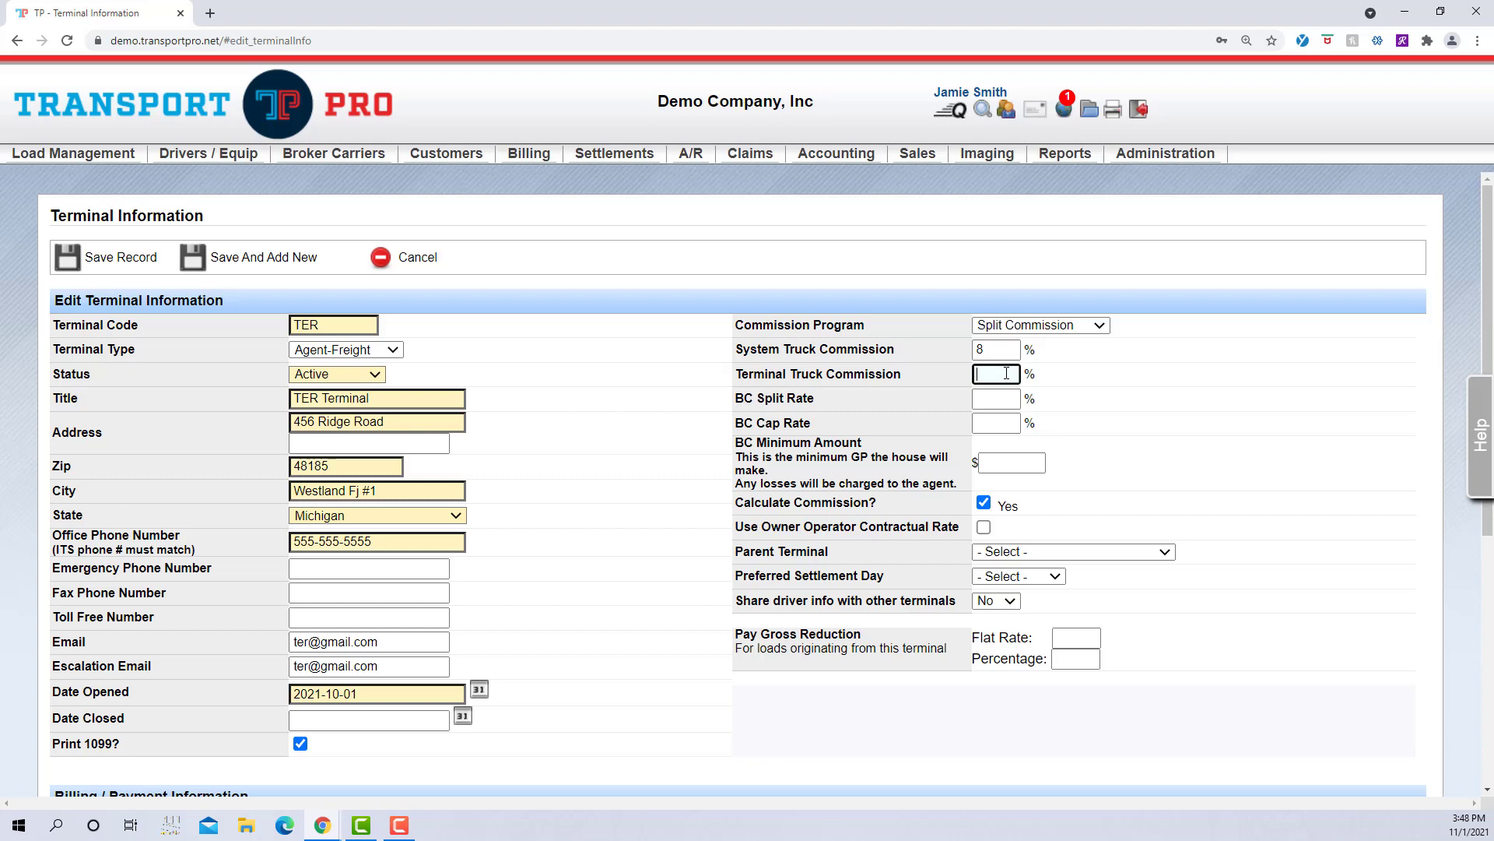
{"action": "type", "text": "10"}
{"action": "left_click", "coordinate": [1049, 383]}
Step: Enter BC Split Rate 60 and BC Cap Rate 100, then correct the cap rate to 85
{"action": "left_click", "coordinate": [1008, 401]}
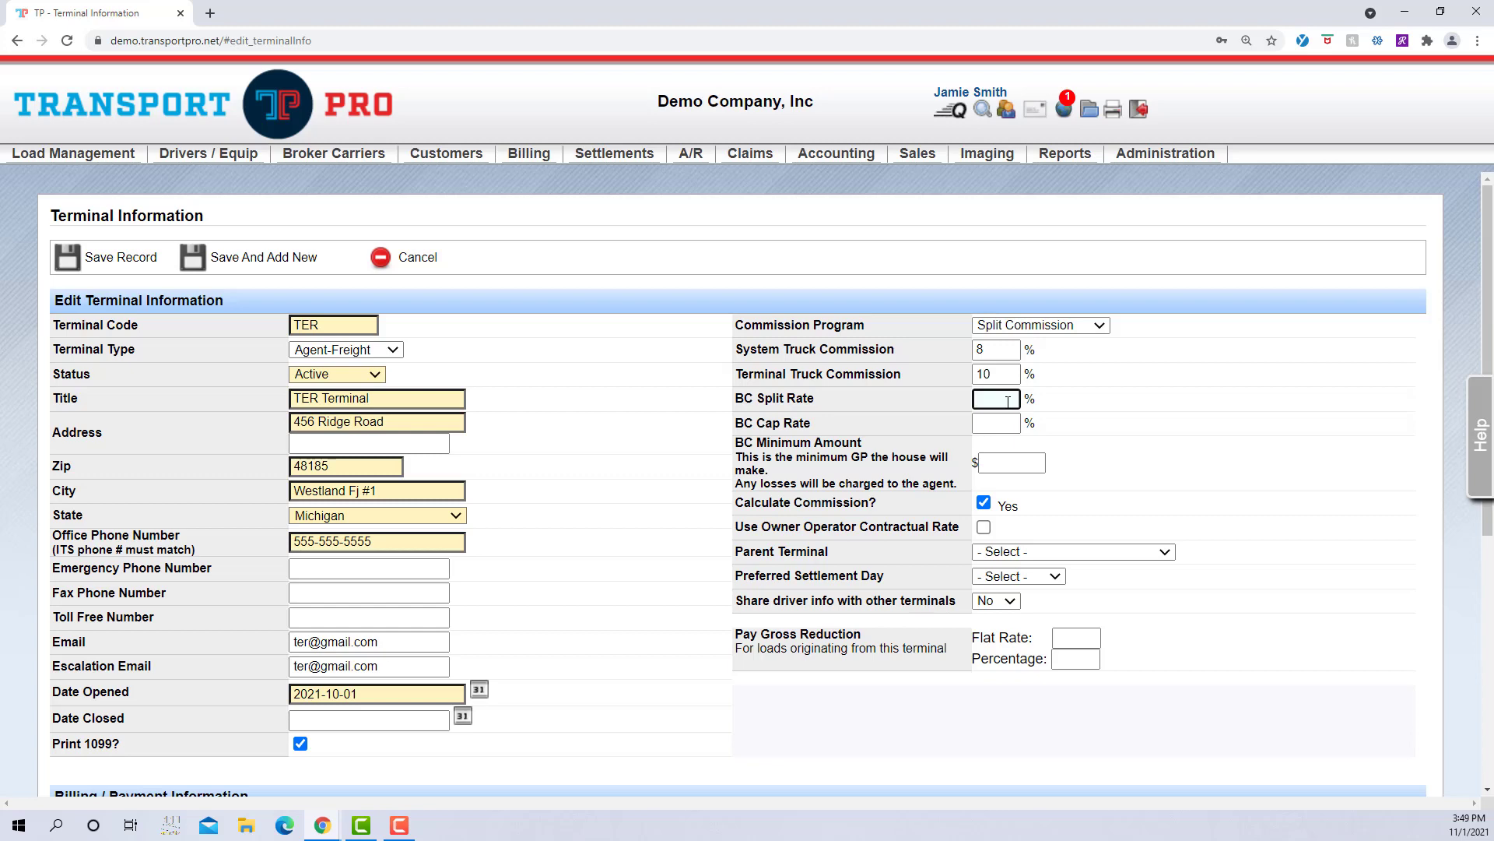
{"action": "type", "text": "60"}
{"action": "left_click", "coordinate": [1074, 407]}
{"action": "left_click", "coordinate": [1001, 426]}
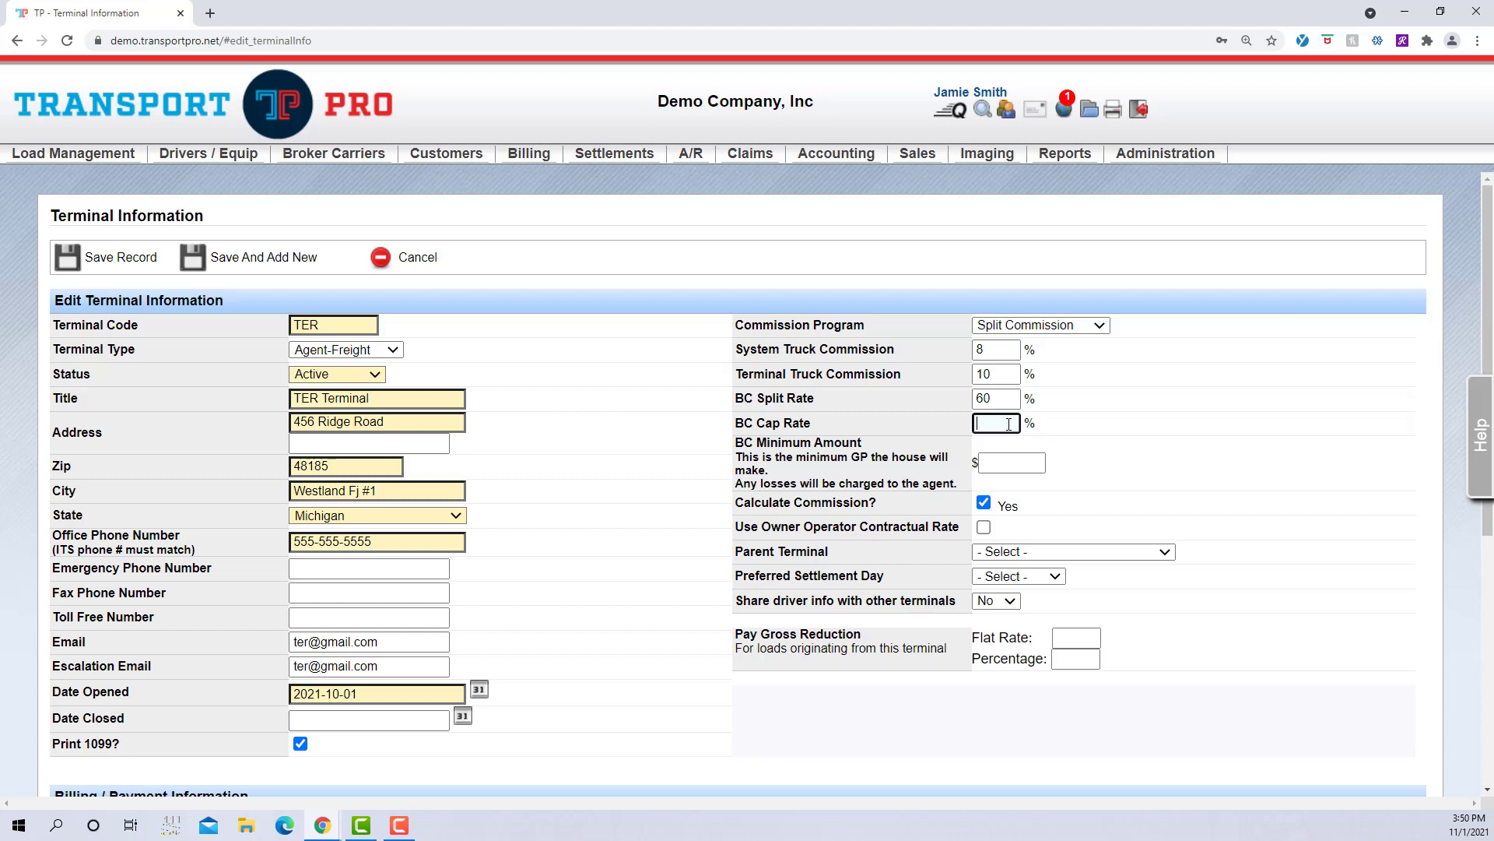
{"action": "type", "text": "100"}
{"action": "left_click", "coordinate": [1096, 423]}
{"action": "left_click", "coordinate": [1003, 423]}
{"action": "double_click", "coordinate": [1003, 422]}
{"action": "type", "text": "85"}
{"action": "left_click", "coordinate": [1159, 436]}
Step: Choose Simple Commission as the commission program and enter a House Commission of 10
{"action": "left_click", "coordinate": [1089, 327]}
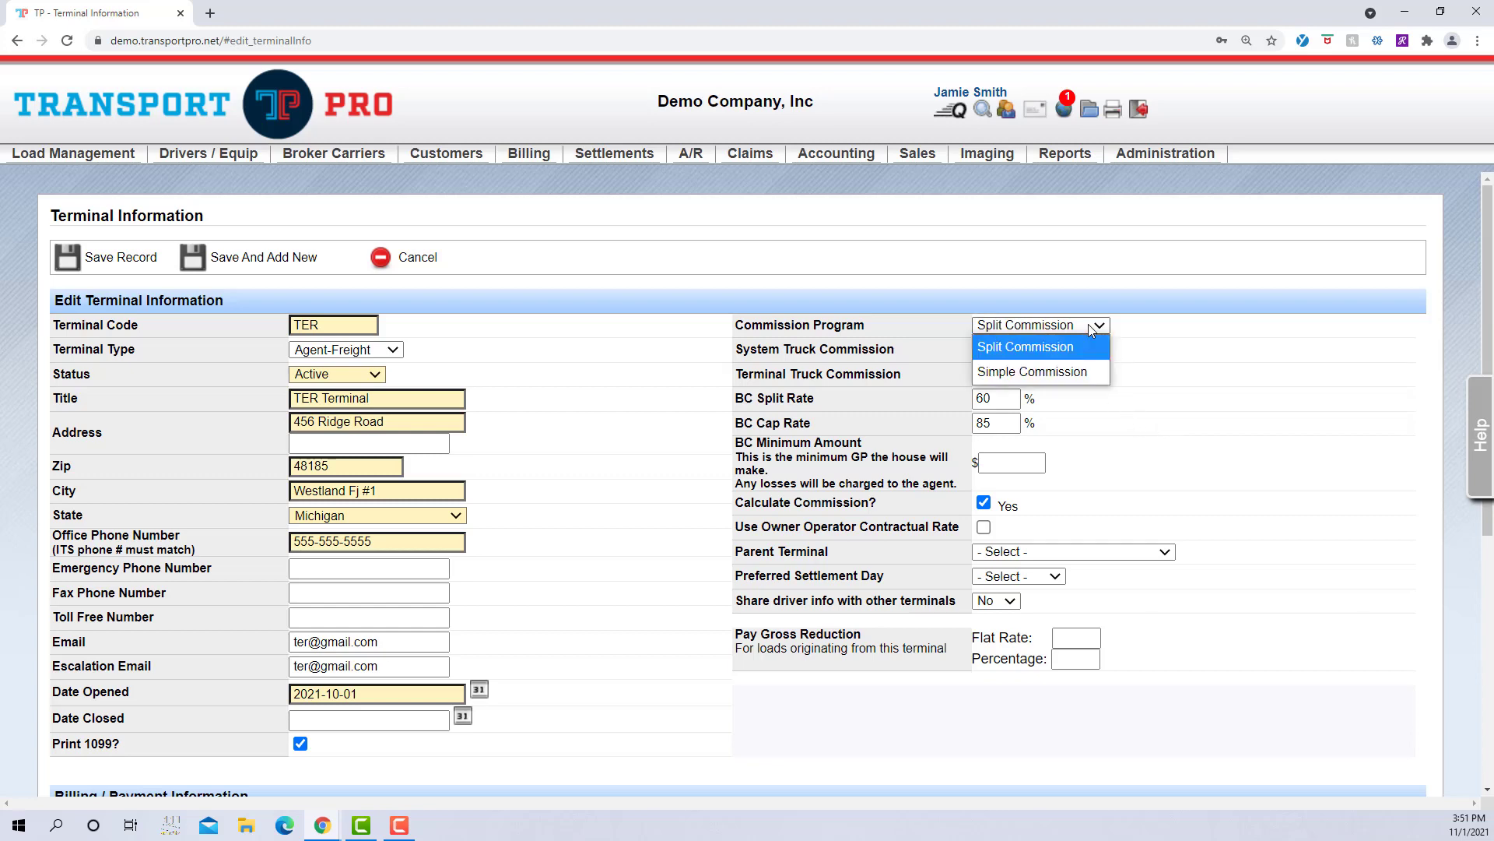
{"action": "left_click", "coordinate": [1081, 365]}
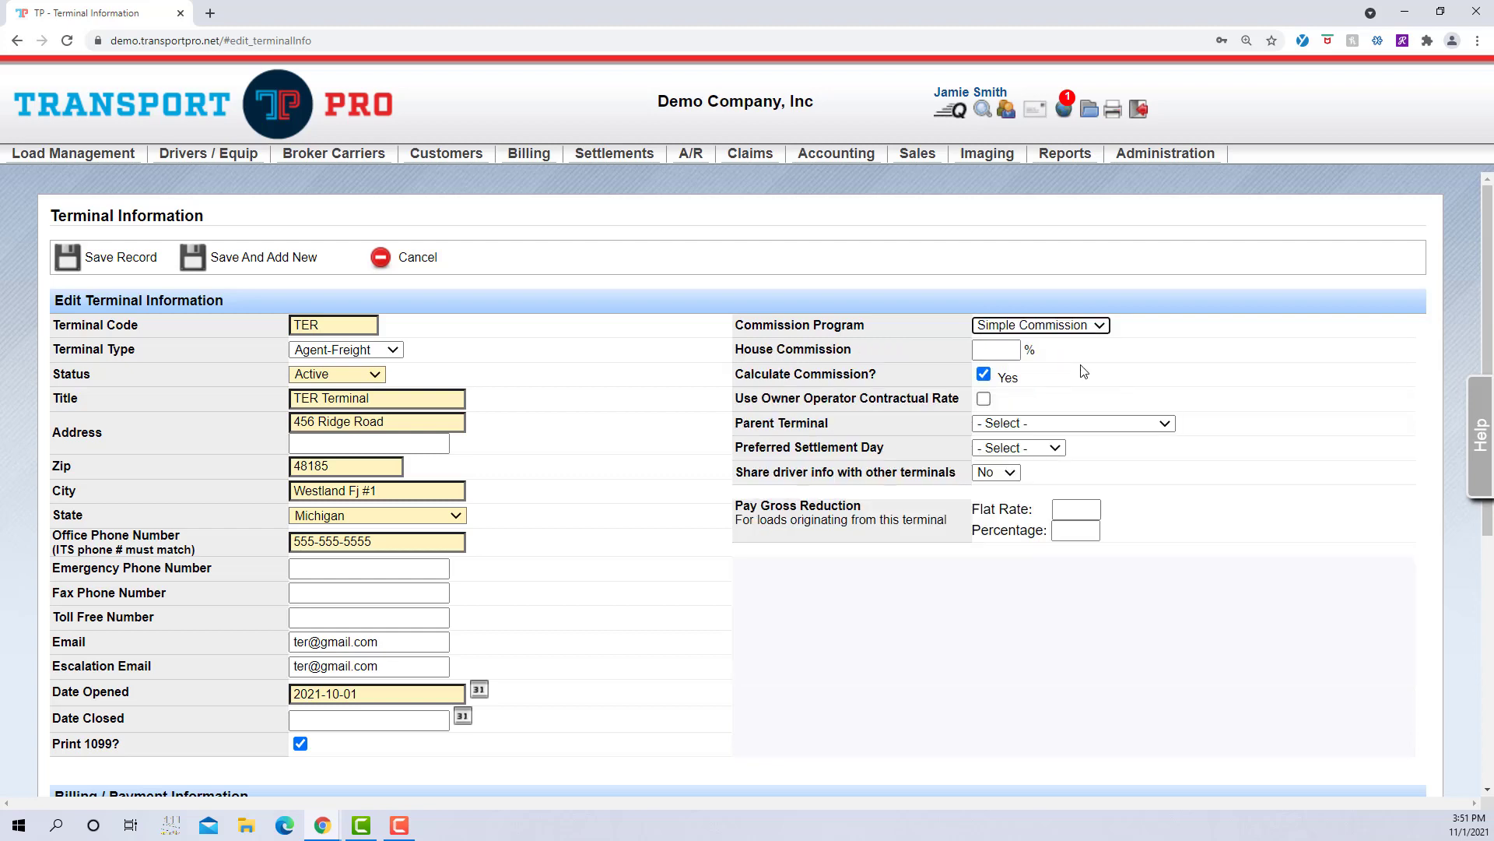
{"action": "left_click", "coordinate": [1172, 380]}
{"action": "left_click", "coordinate": [1017, 351]}
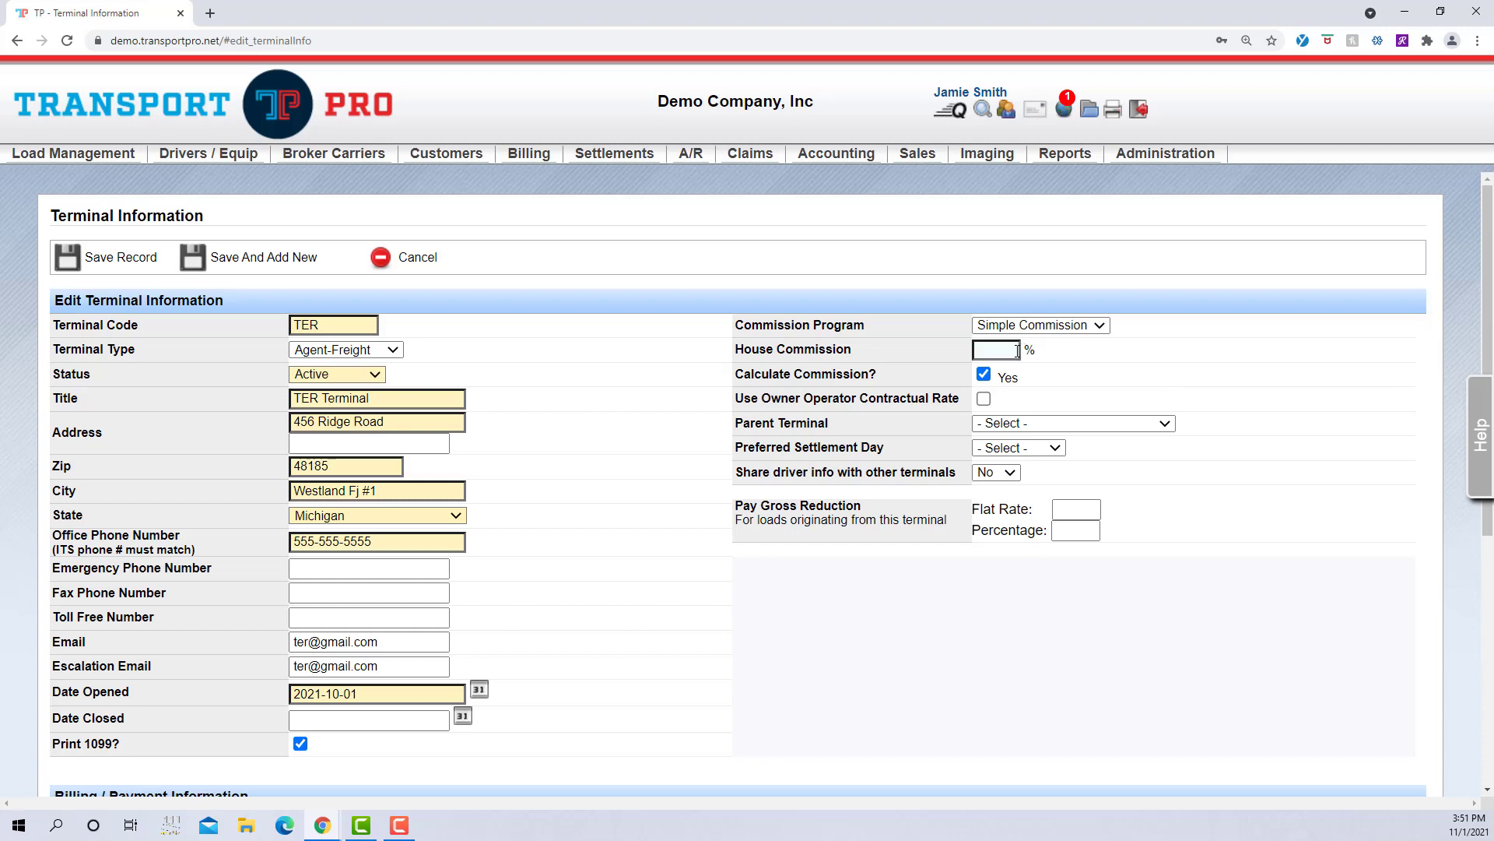
{"action": "type", "text": "10"}
Step: Switch the commission program back to Split Commission and enter 50 as the BC Minimum Amount
{"action": "left_click", "coordinate": [1099, 337]}
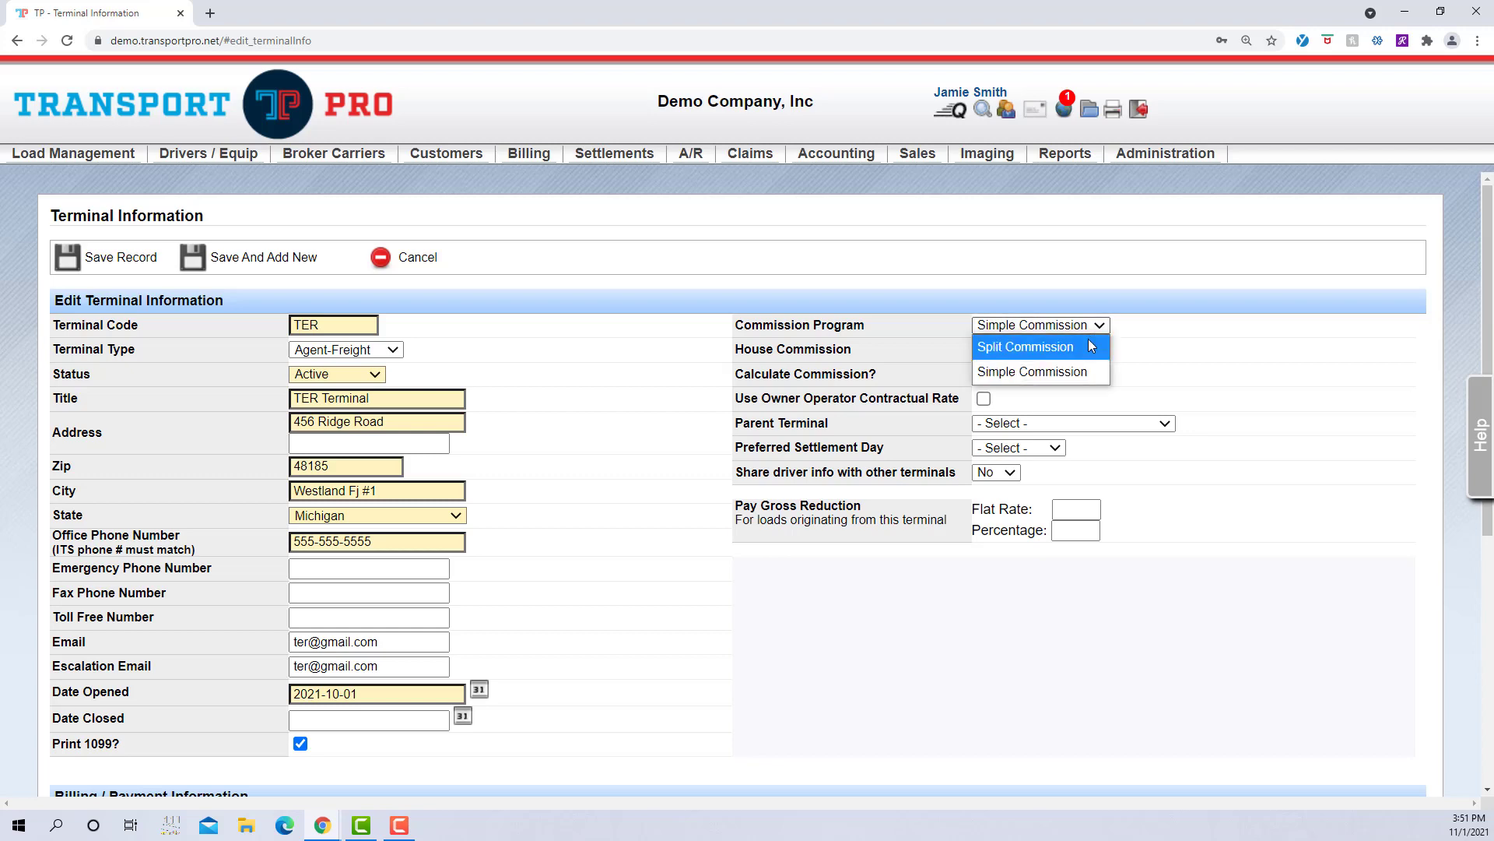
{"action": "left_click", "coordinate": [1088, 341]}
{"action": "left_click", "coordinate": [1023, 465]}
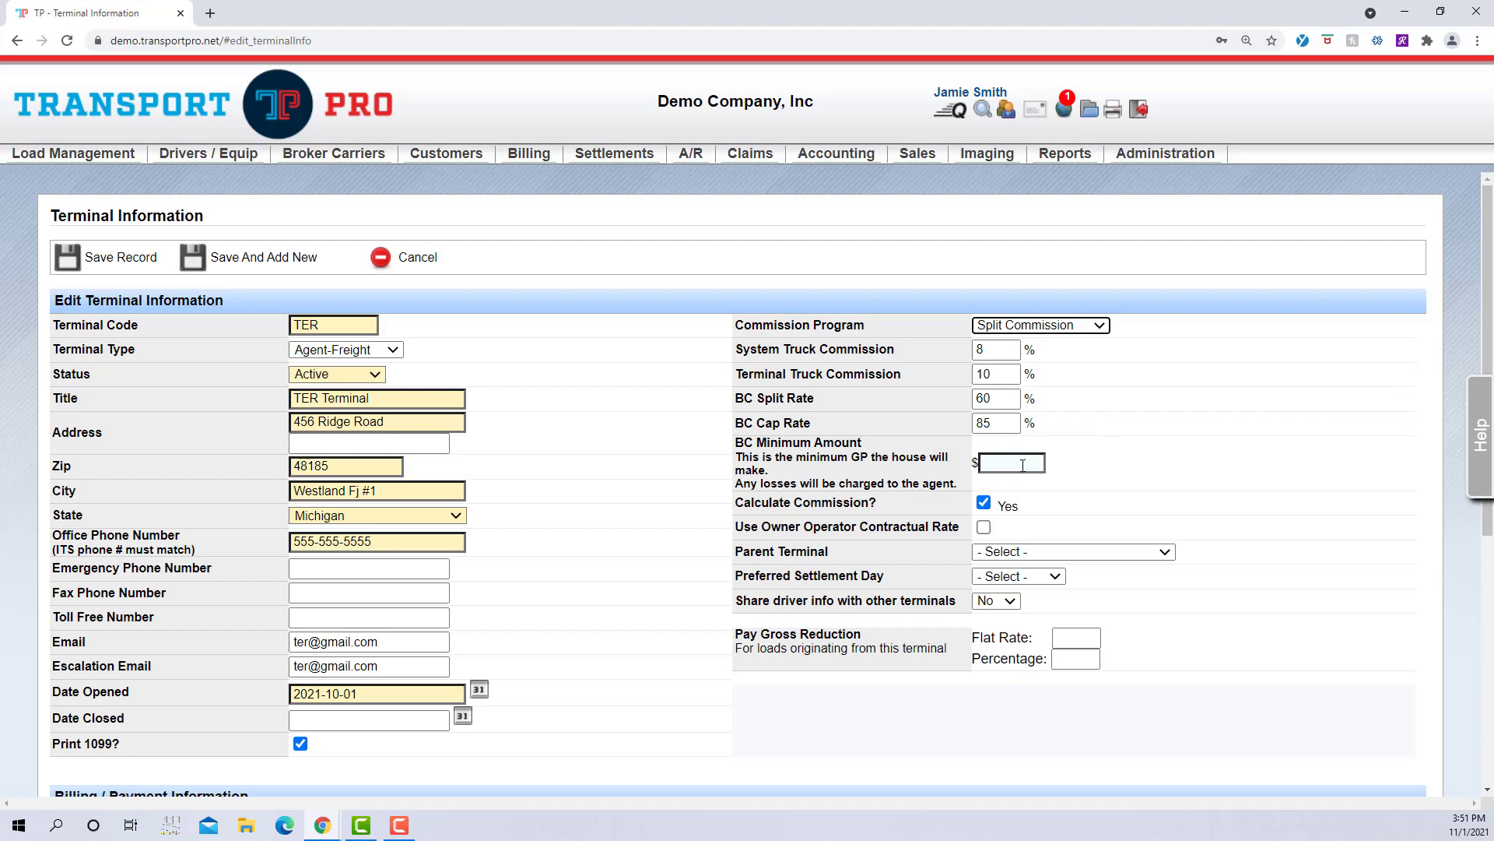
{"action": "left_click", "coordinate": [1023, 466]}
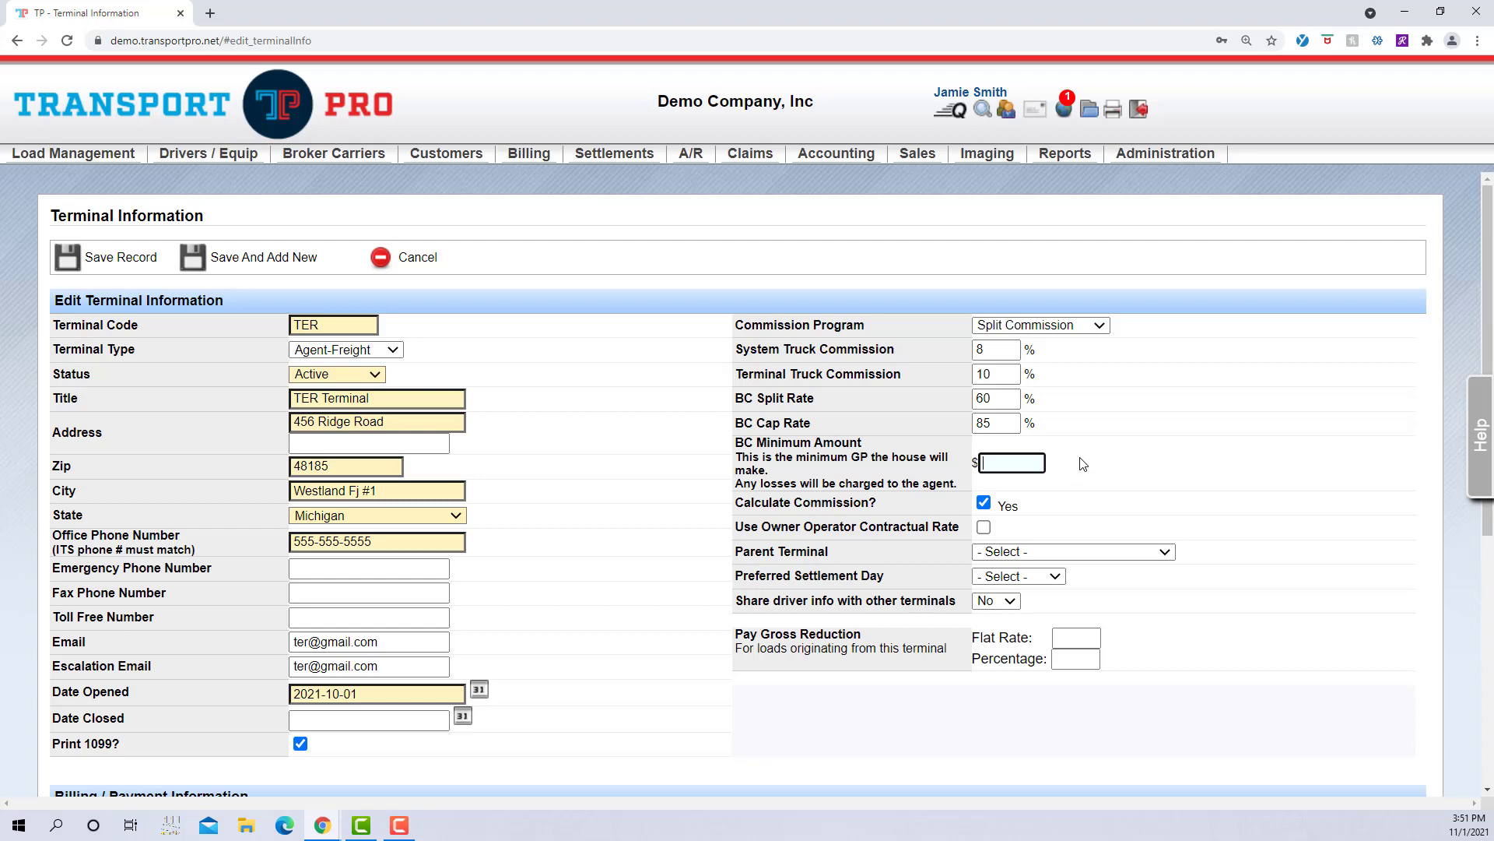
{"action": "type", "text": "50"}
{"action": "left_click", "coordinate": [1115, 489]}
Step: Tick the Use Owner Operator Contractual Rate checkbox
{"action": "left_click", "coordinate": [986, 531]}
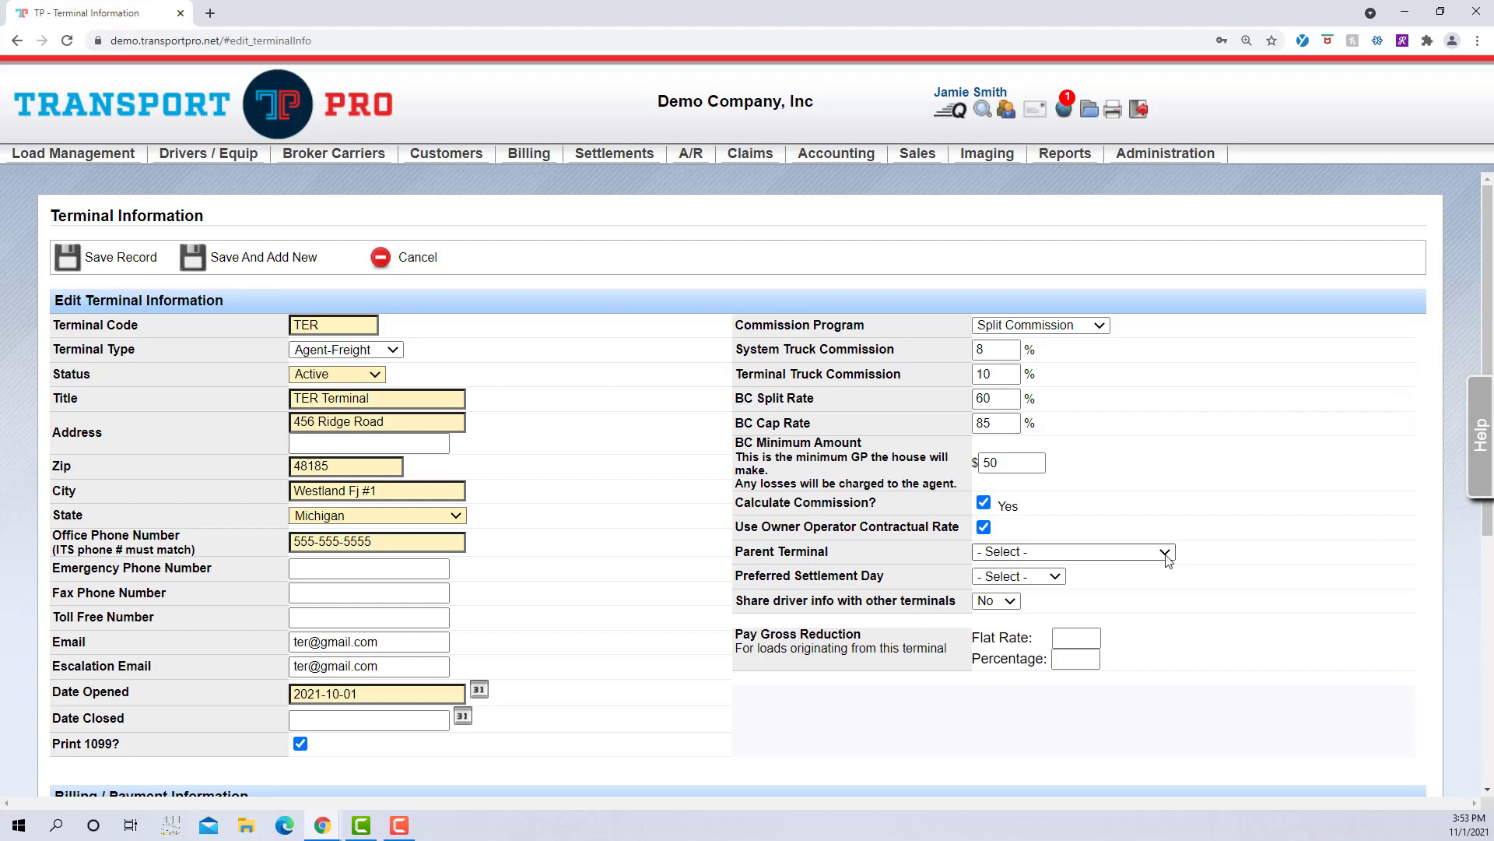
{"action": "left_click", "coordinate": [1165, 553]}
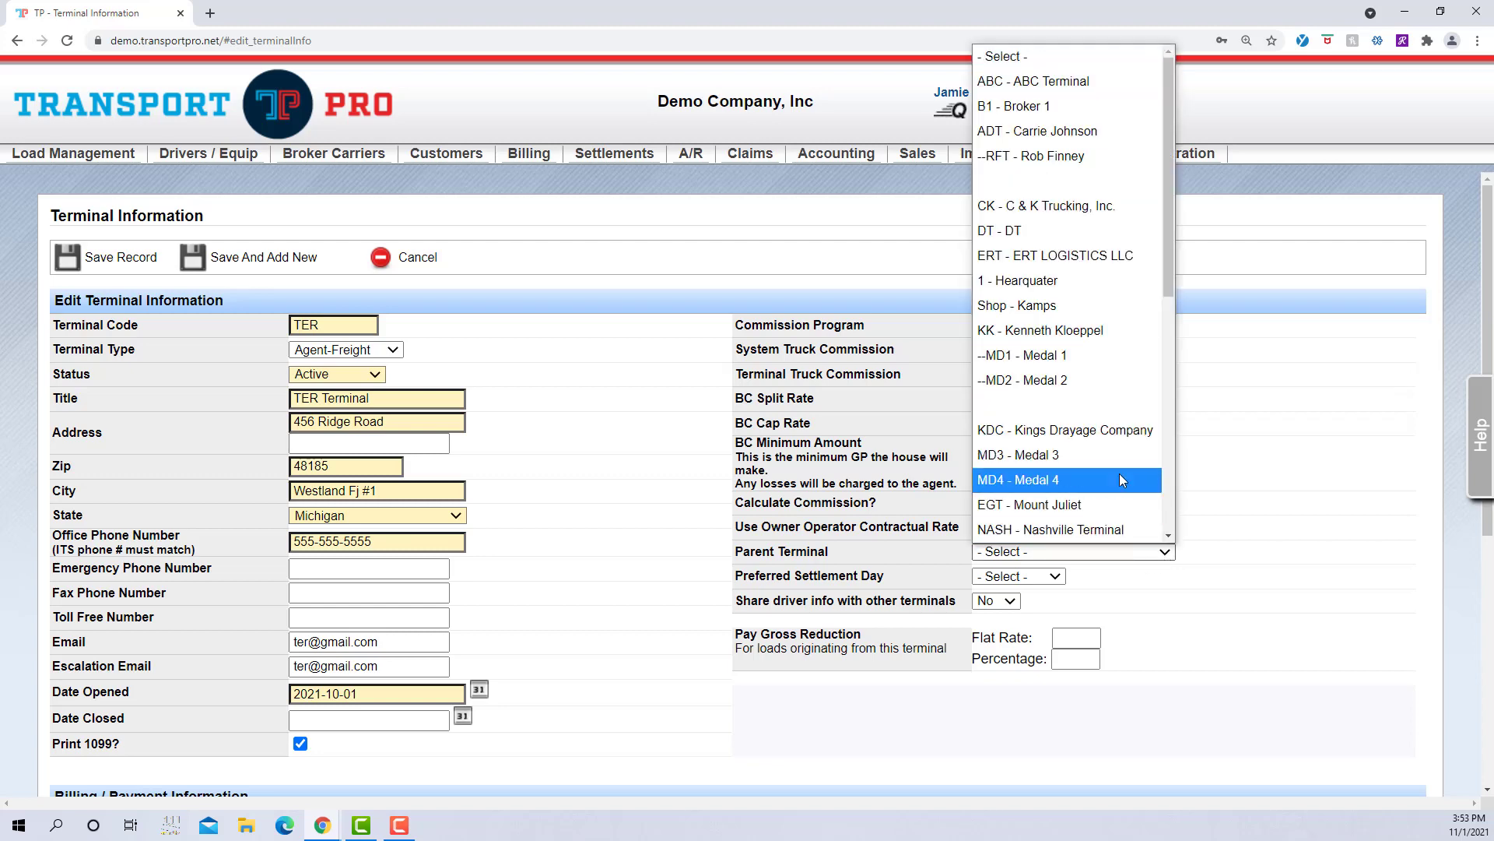
{"action": "scroll", "coordinate": [1119, 473], "scroll_direction": "down", "scroll_amount": 6}
{"action": "scroll", "coordinate": [1115, 464], "scroll_direction": "up", "scroll_amount": 6}
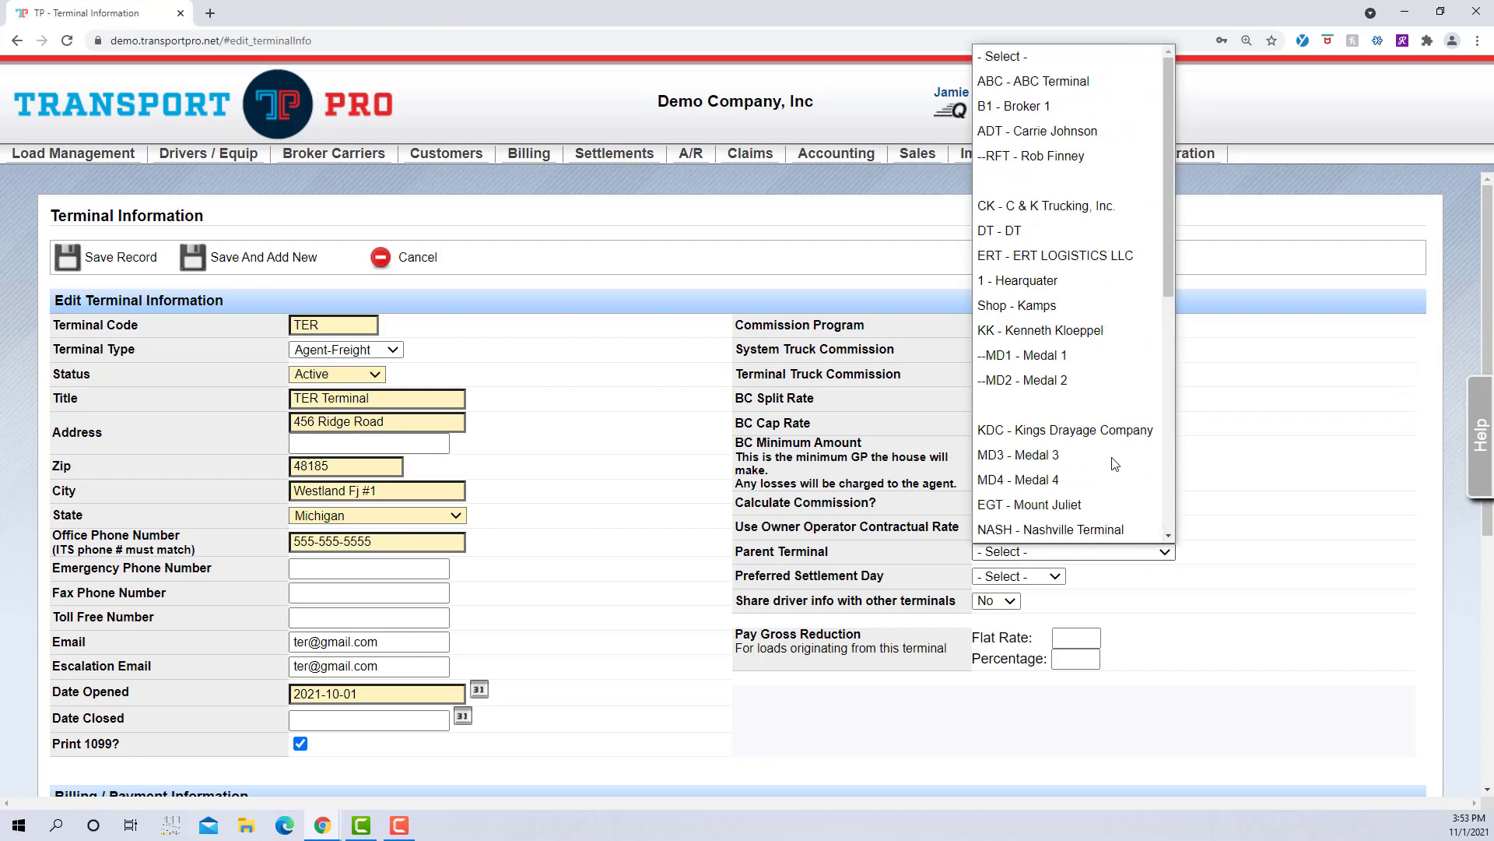
{"action": "left_click", "coordinate": [1240, 504]}
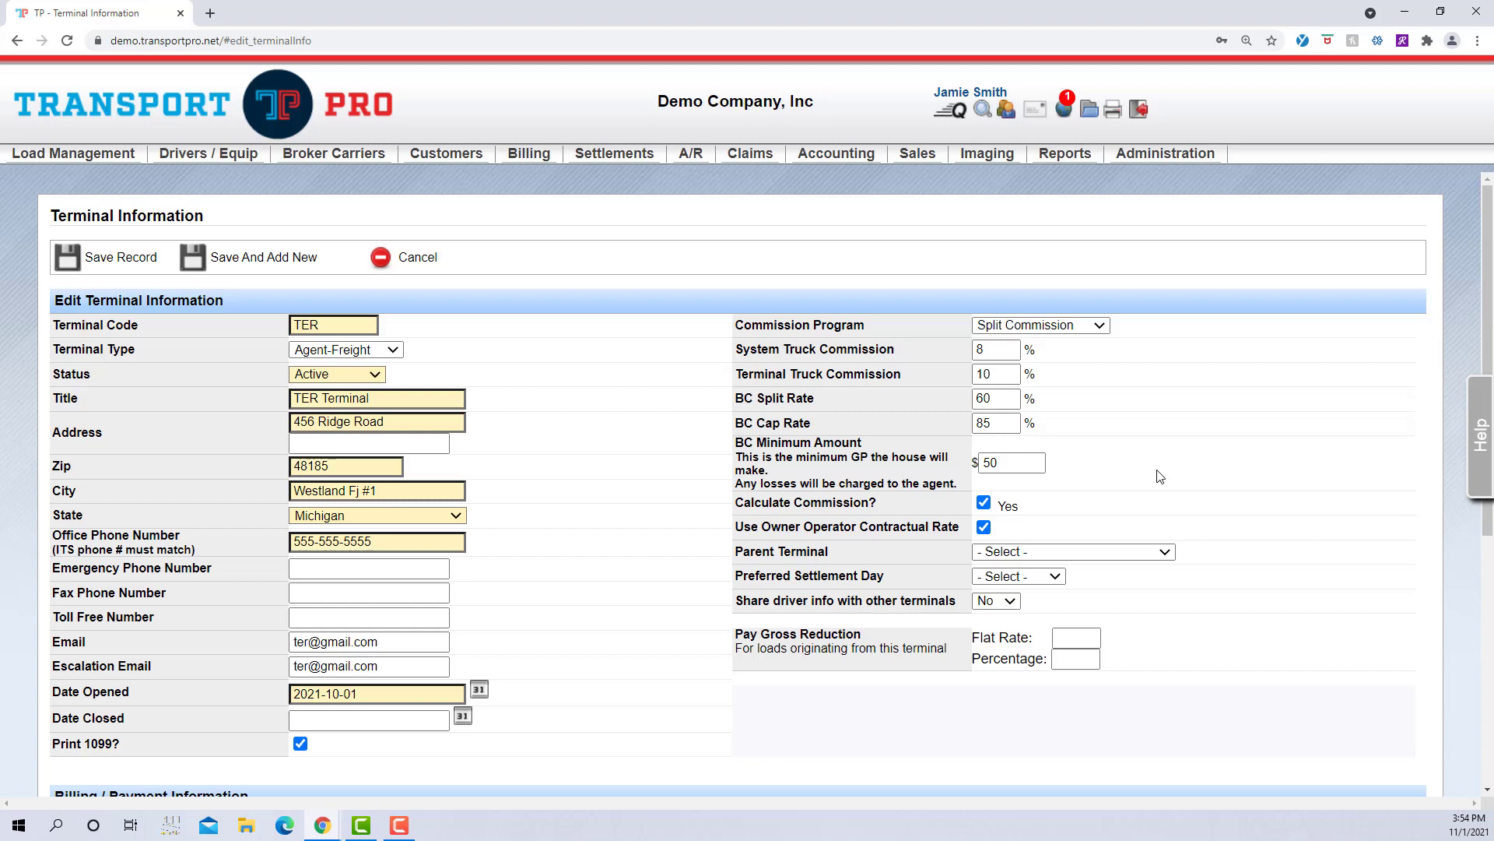
{"action": "left_click", "coordinate": [1164, 553]}
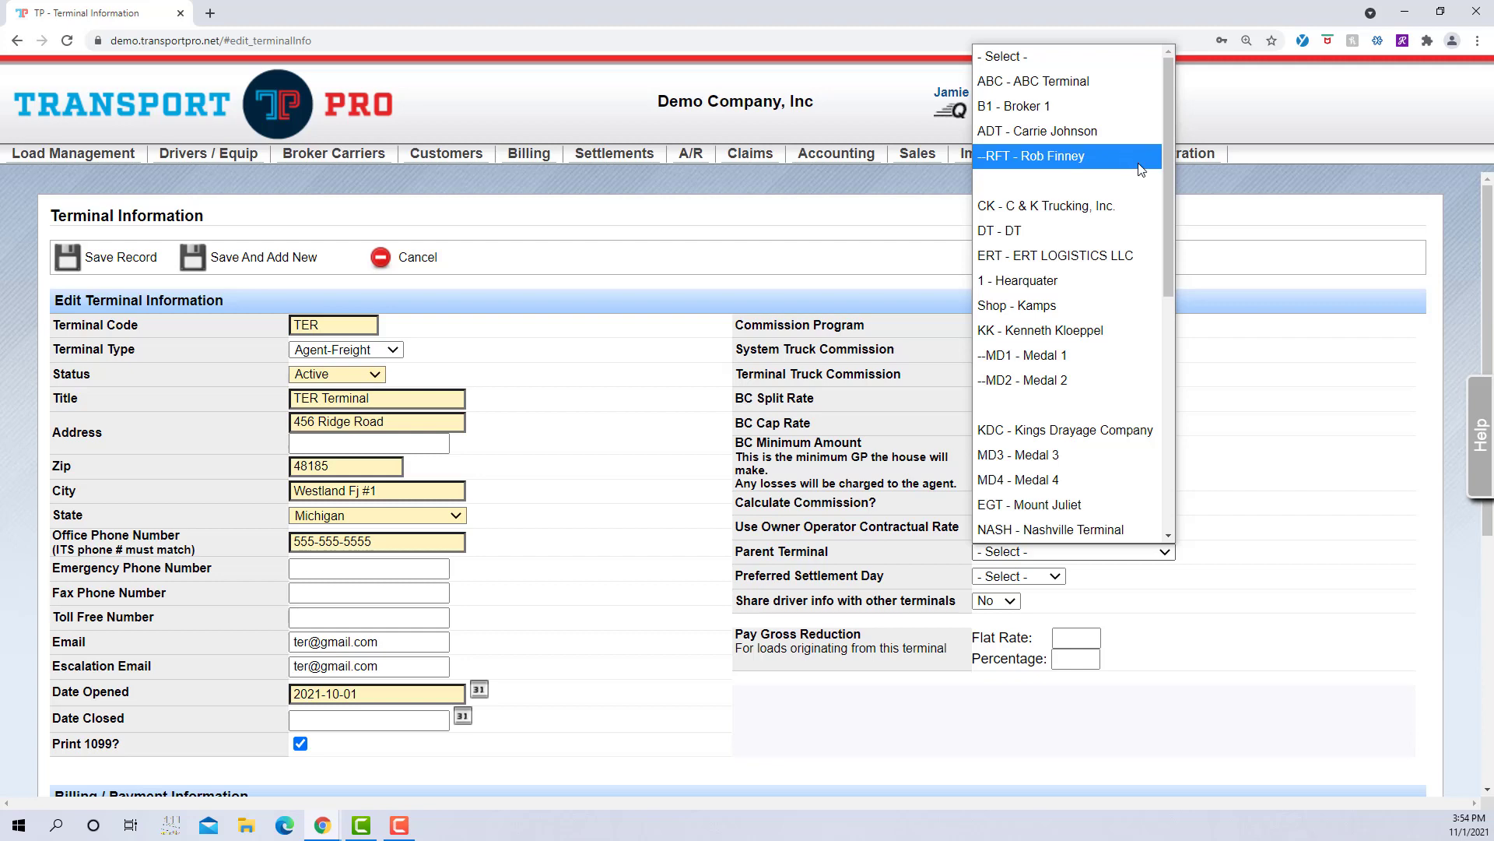
{"action": "left_click", "coordinate": [1263, 466]}
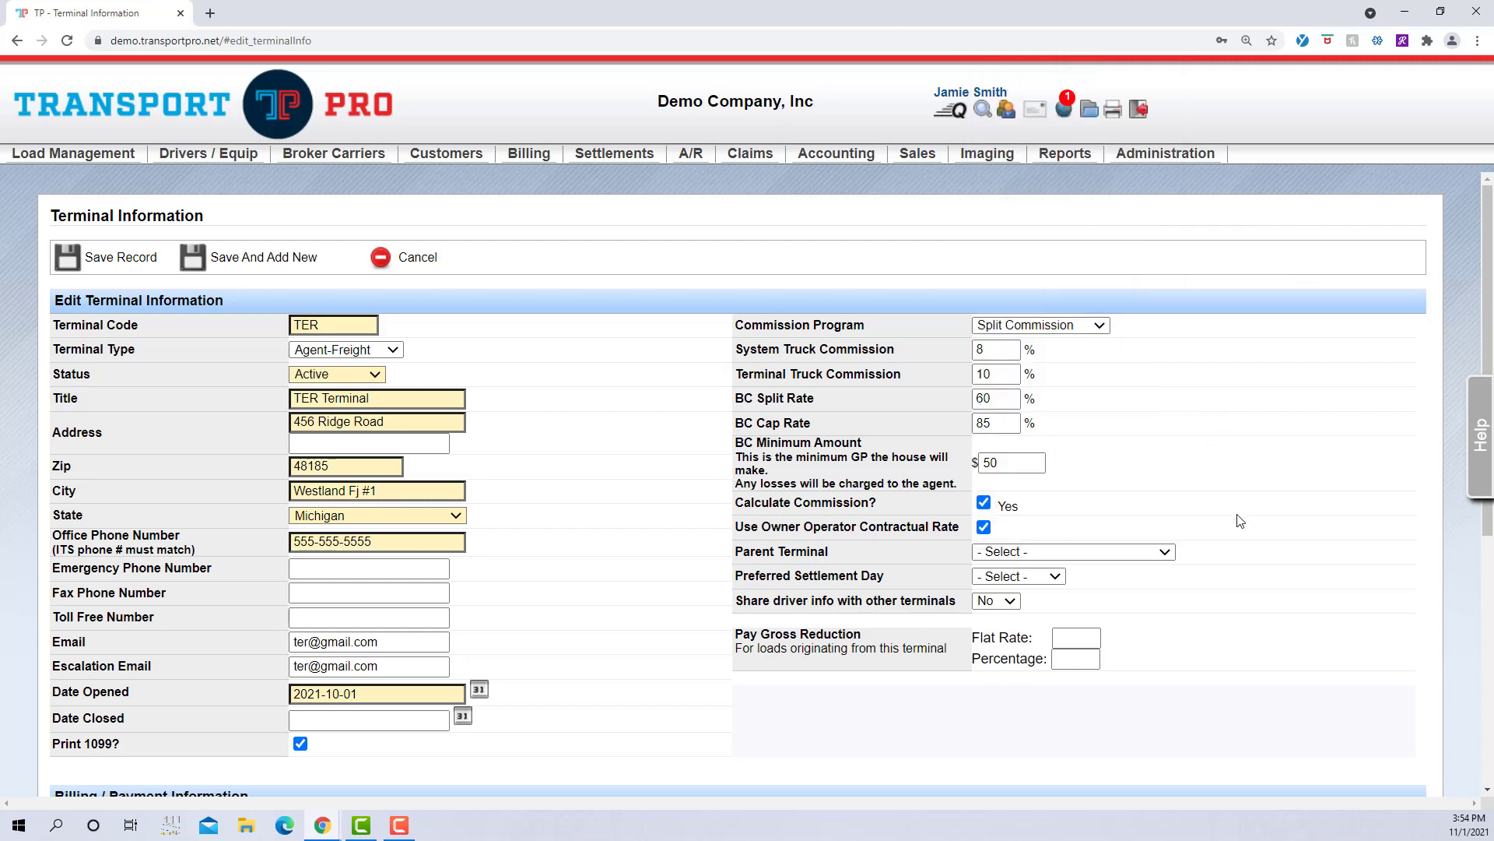
Step: Set TER Terminal's preferred settlement day to Thursday and share driver info with other terminals: Yes
{"action": "left_click", "coordinate": [1056, 581]}
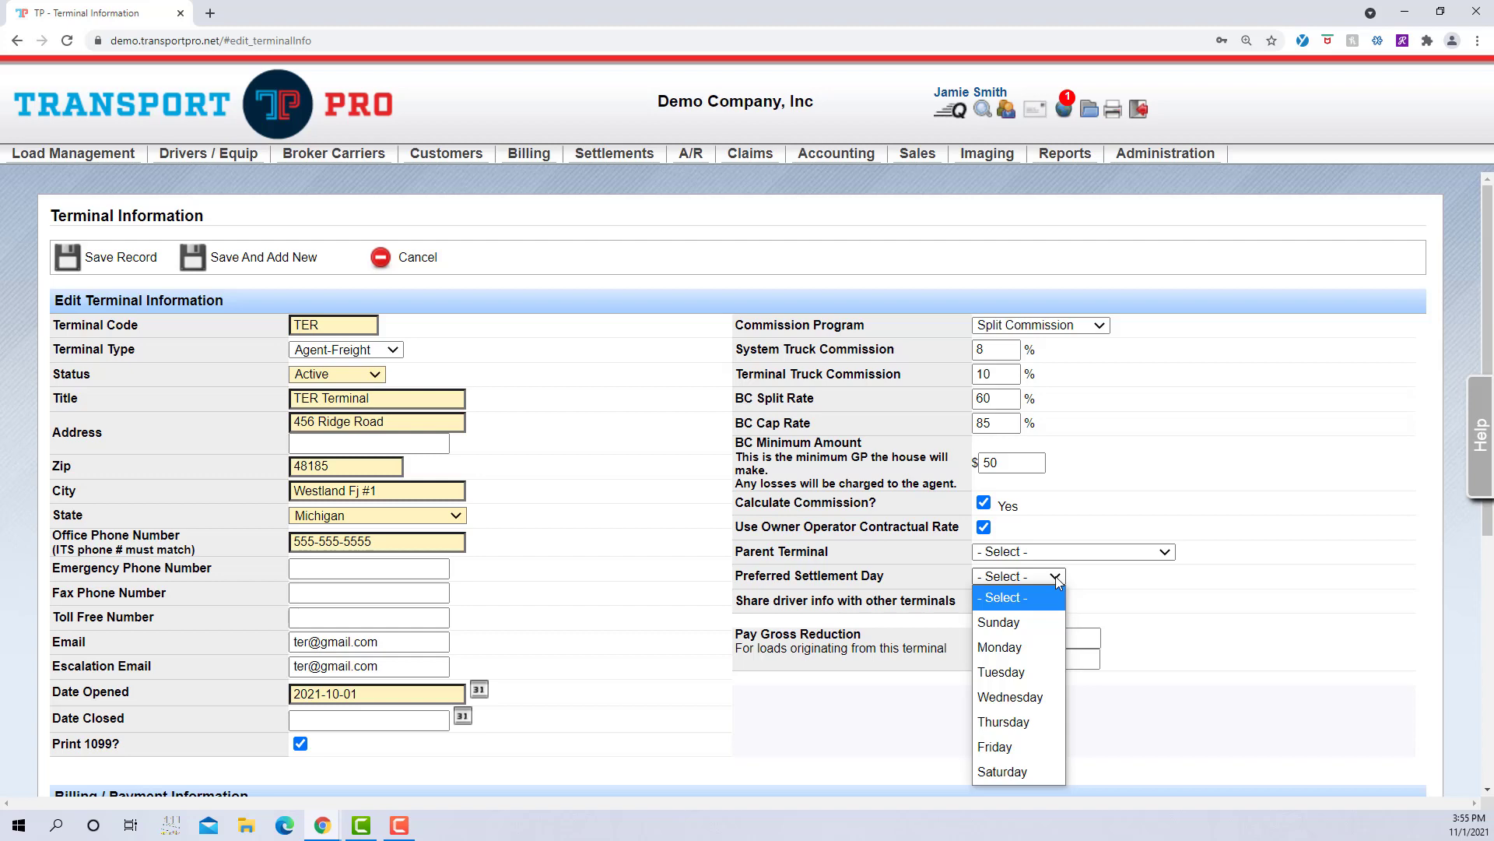
{"action": "left_click", "coordinate": [1025, 724]}
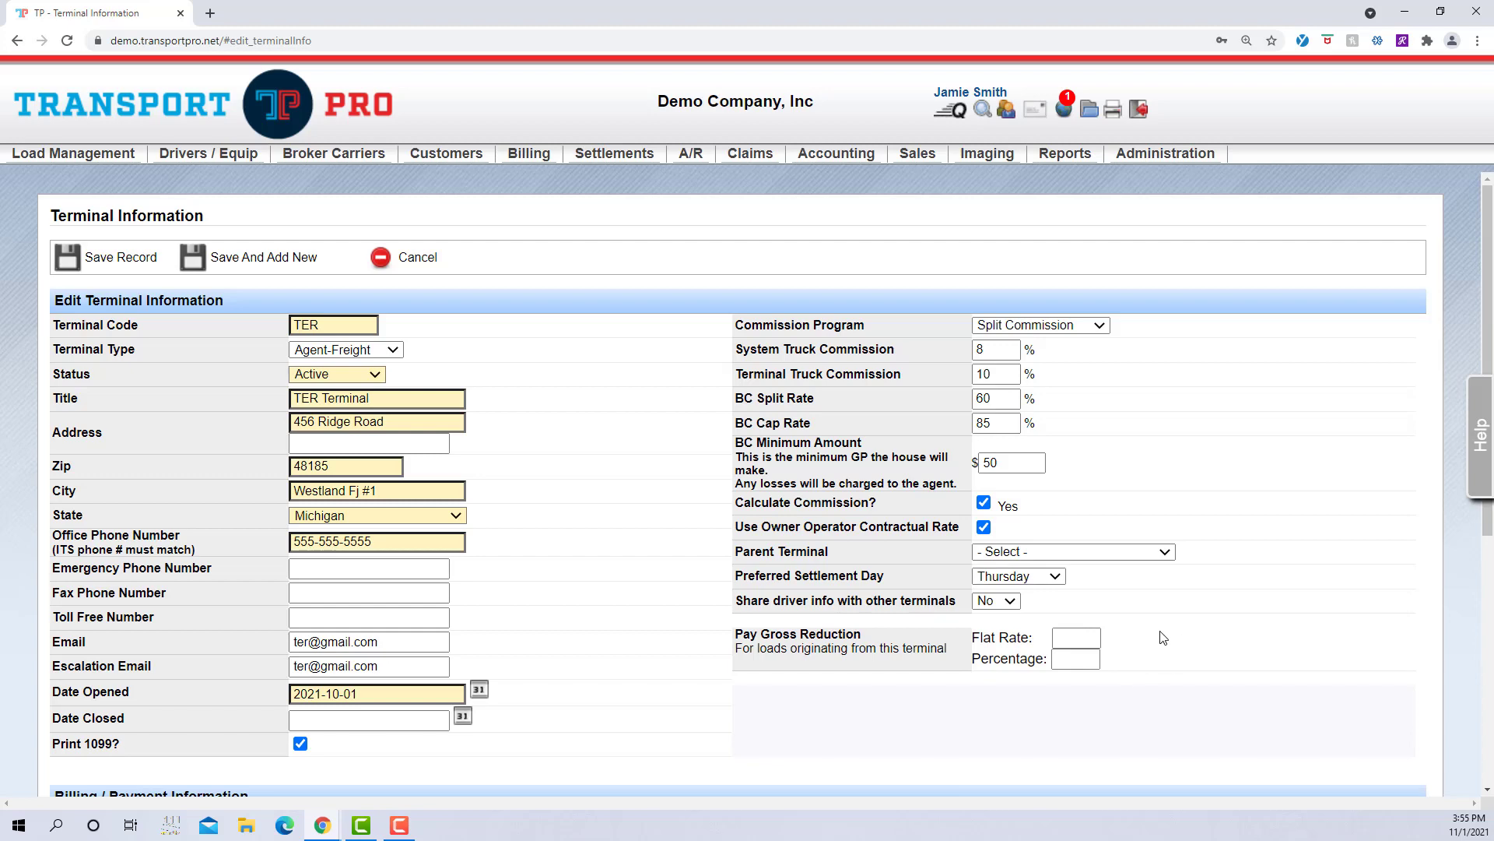
{"action": "left_click", "coordinate": [1011, 604]}
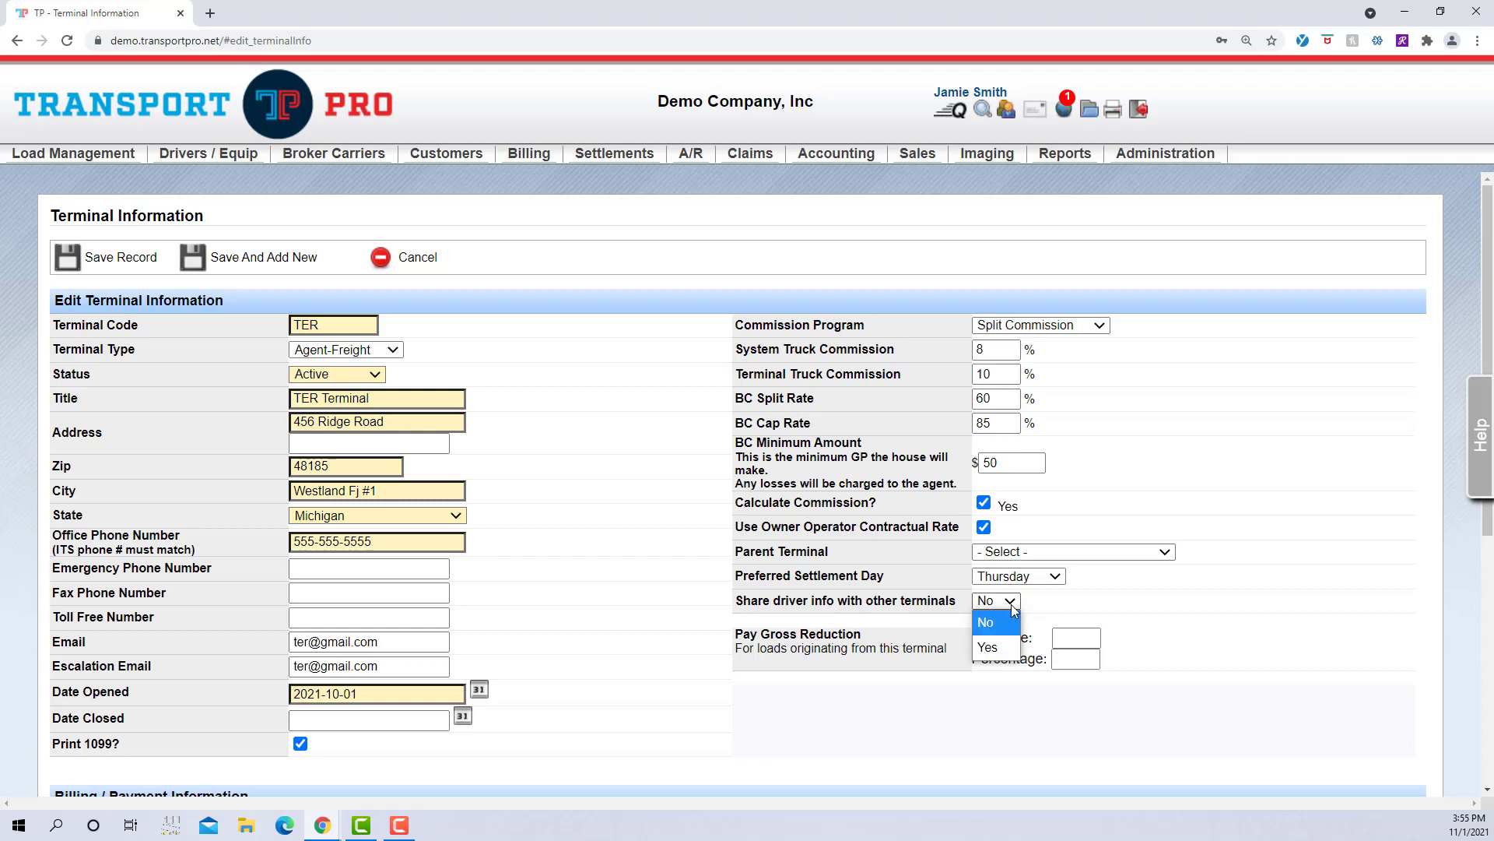
{"action": "left_click", "coordinate": [1001, 649]}
{"action": "left_click", "coordinate": [1096, 594]}
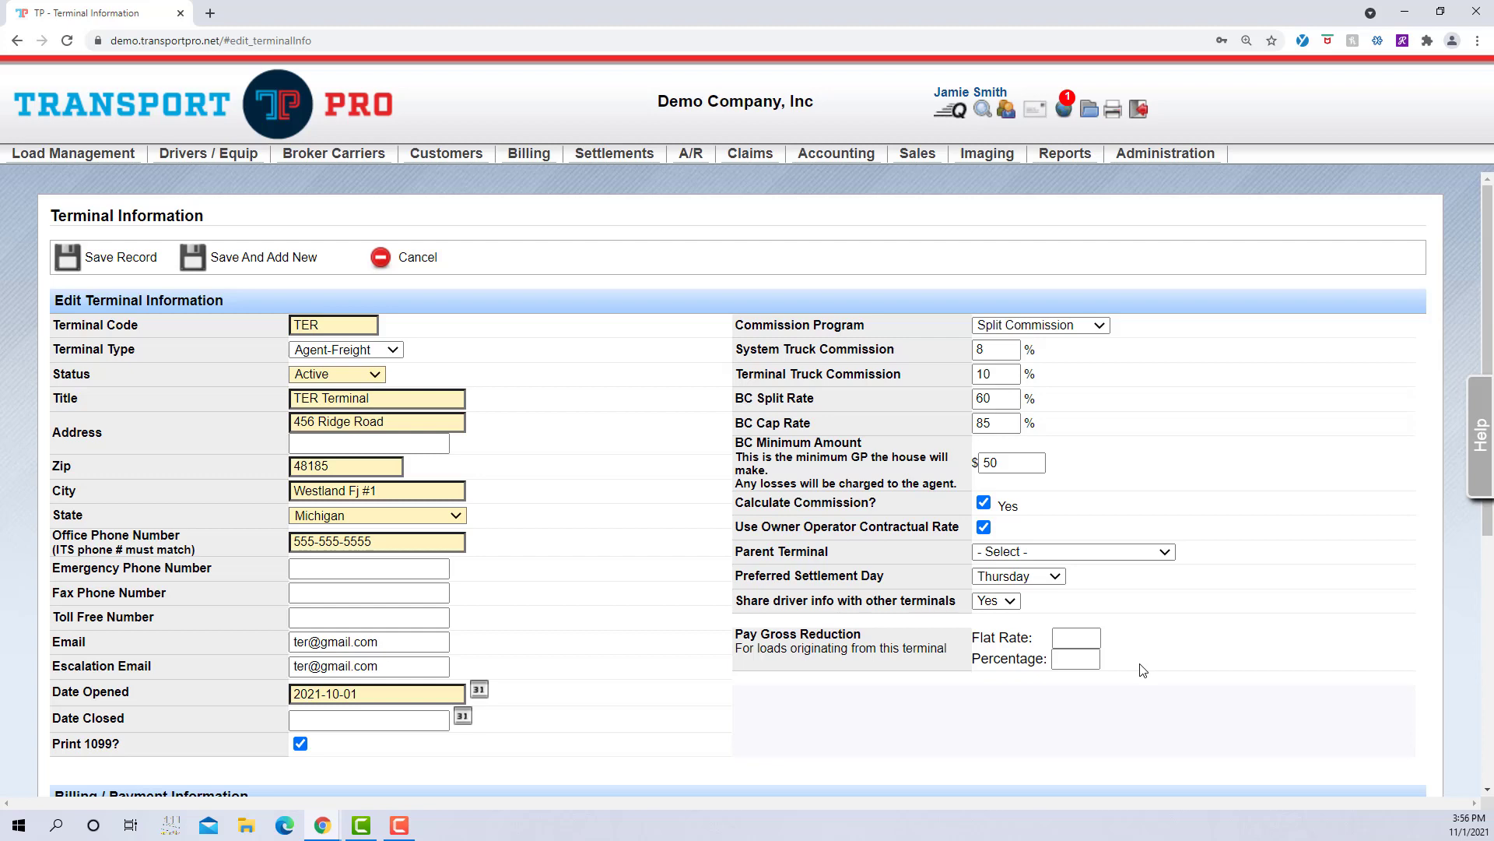
Step: Enter 2 as the Pay Gross Reduction percentage for loads from this terminal
{"action": "left_click", "coordinate": [1070, 658]}
{"action": "type", "text": "2"}
{"action": "left_click", "coordinate": [1138, 674]}
Step: Copy the terminal's name, address, phone and e-mail into Billing / Payment Information
{"action": "scroll", "coordinate": [1309, 631], "scroll_direction": "down", "scroll_amount": 4}
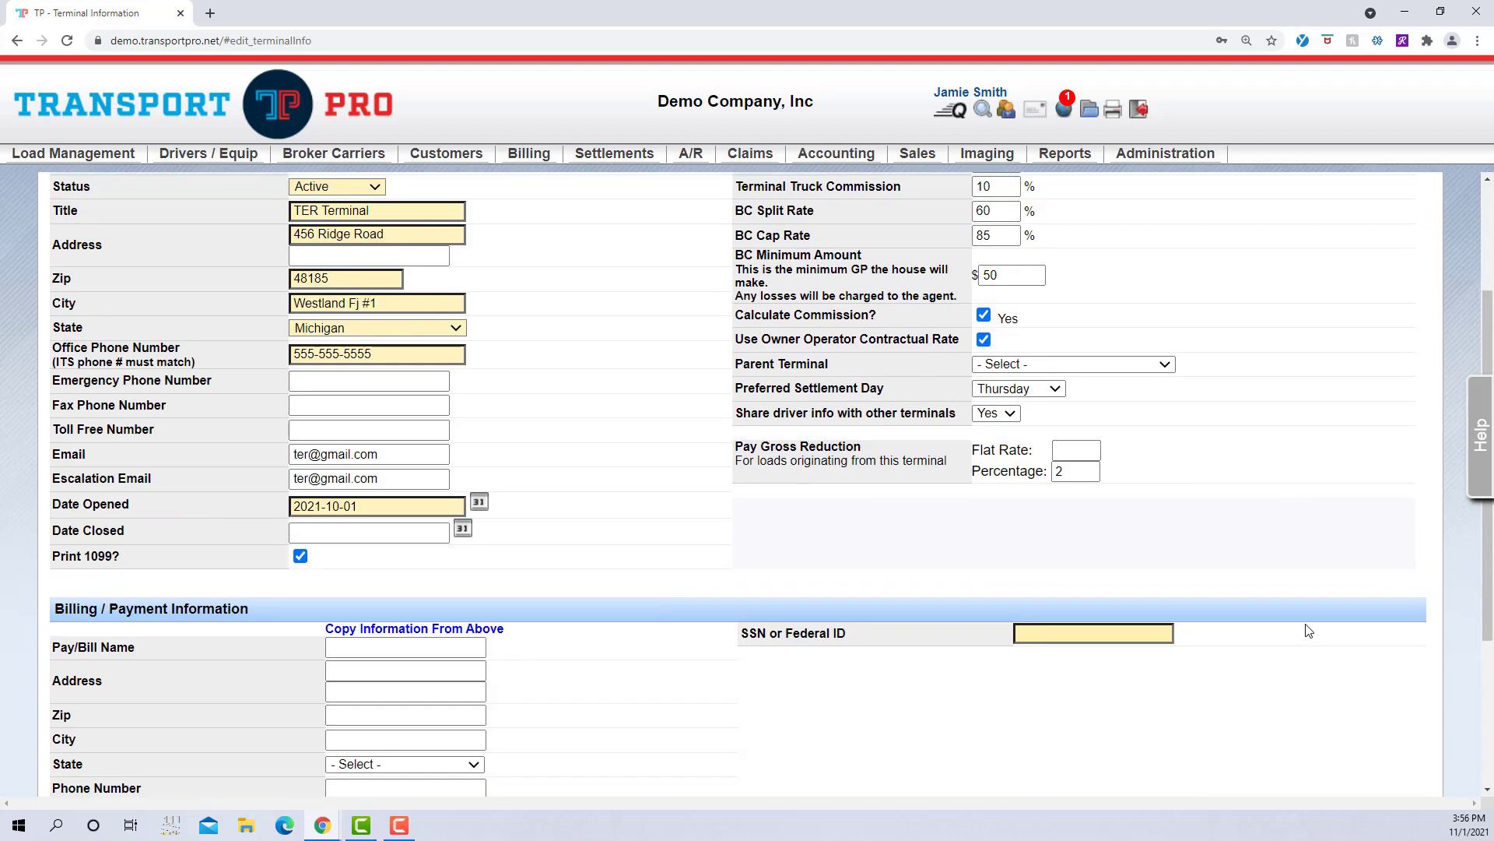
{"action": "scroll", "coordinate": [1309, 631], "scroll_direction": "down", "scroll_amount": 2}
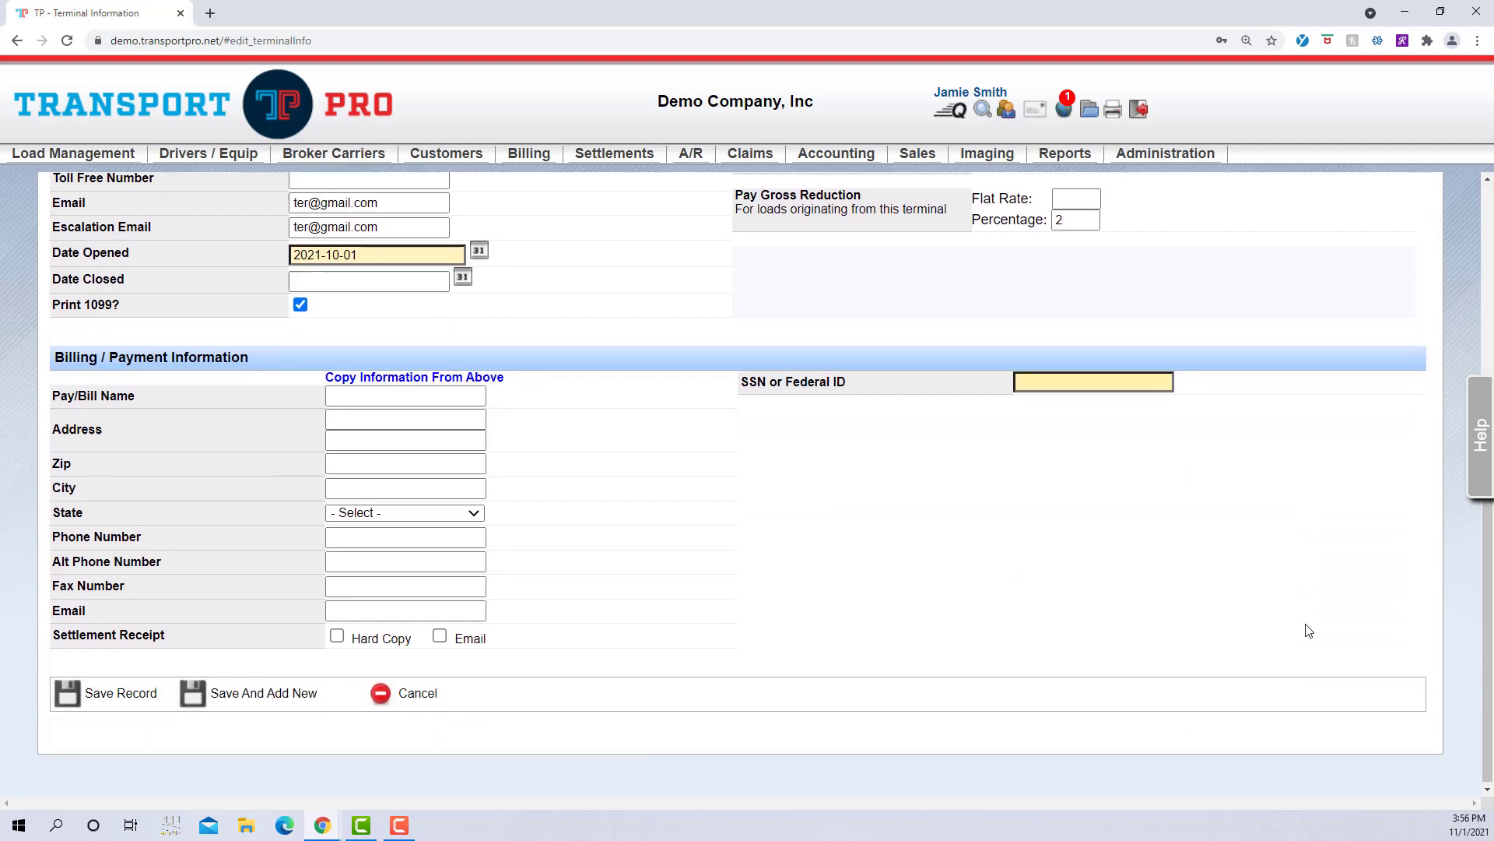
{"action": "scroll", "coordinate": [1310, 631], "scroll_direction": "up", "scroll_amount": 1}
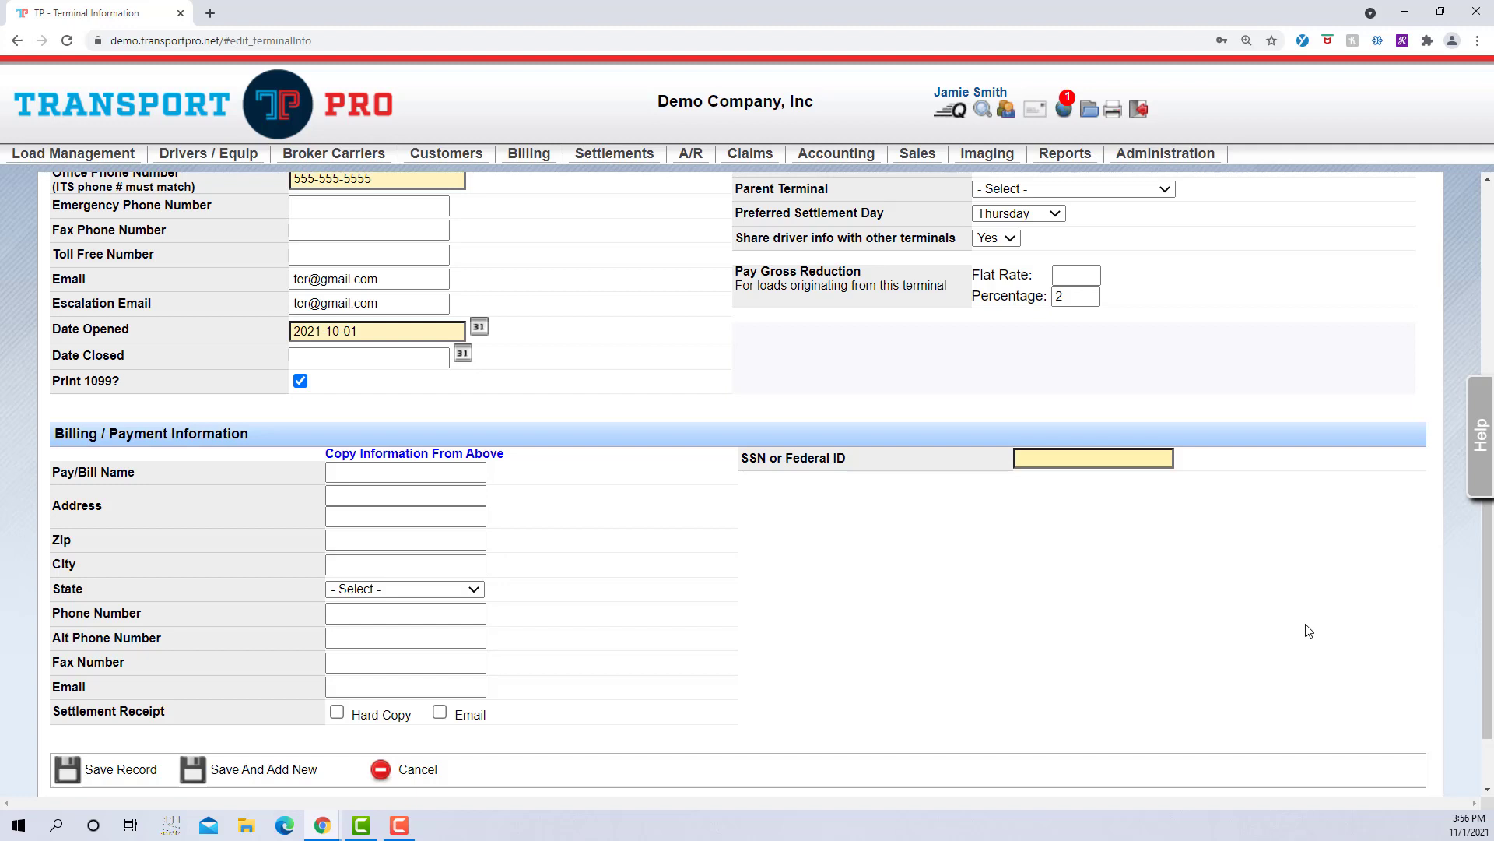
{"action": "left_click", "coordinate": [493, 456]}
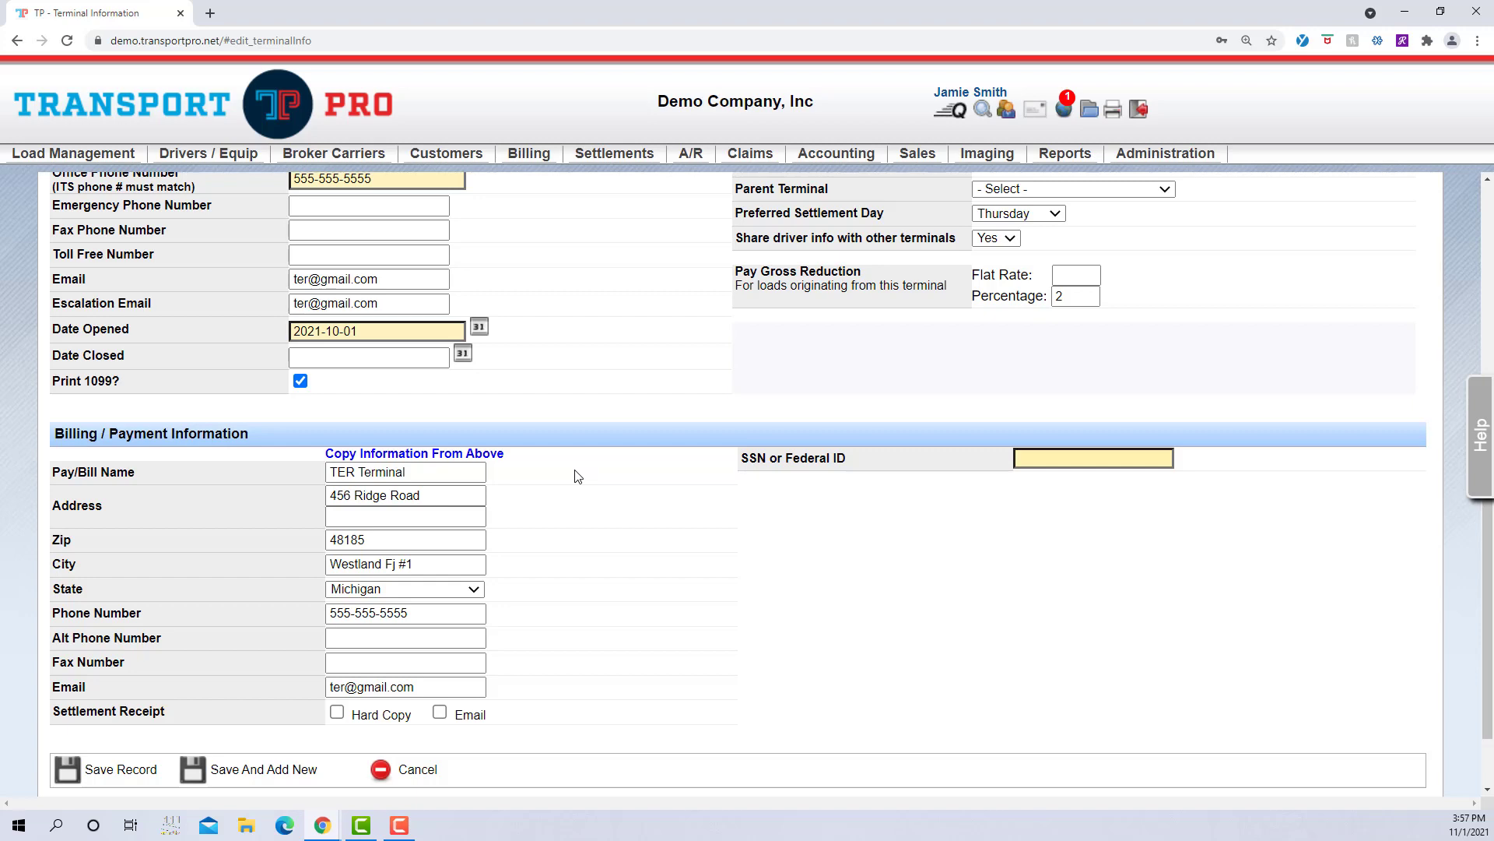
Step: Have settlement receipts sent by email to the copied billing e-mail address
{"action": "left_click", "coordinate": [439, 471]}
{"action": "left_click", "coordinate": [645, 493]}
{"action": "left_click", "coordinate": [441, 714]}
{"action": "left_click", "coordinate": [481, 695]}
Step: Enter the terminal's SSN or Federal ID number in the billing section
{"action": "left_click", "coordinate": [1056, 460]}
{"action": "type", "text": "123-45-6789"}
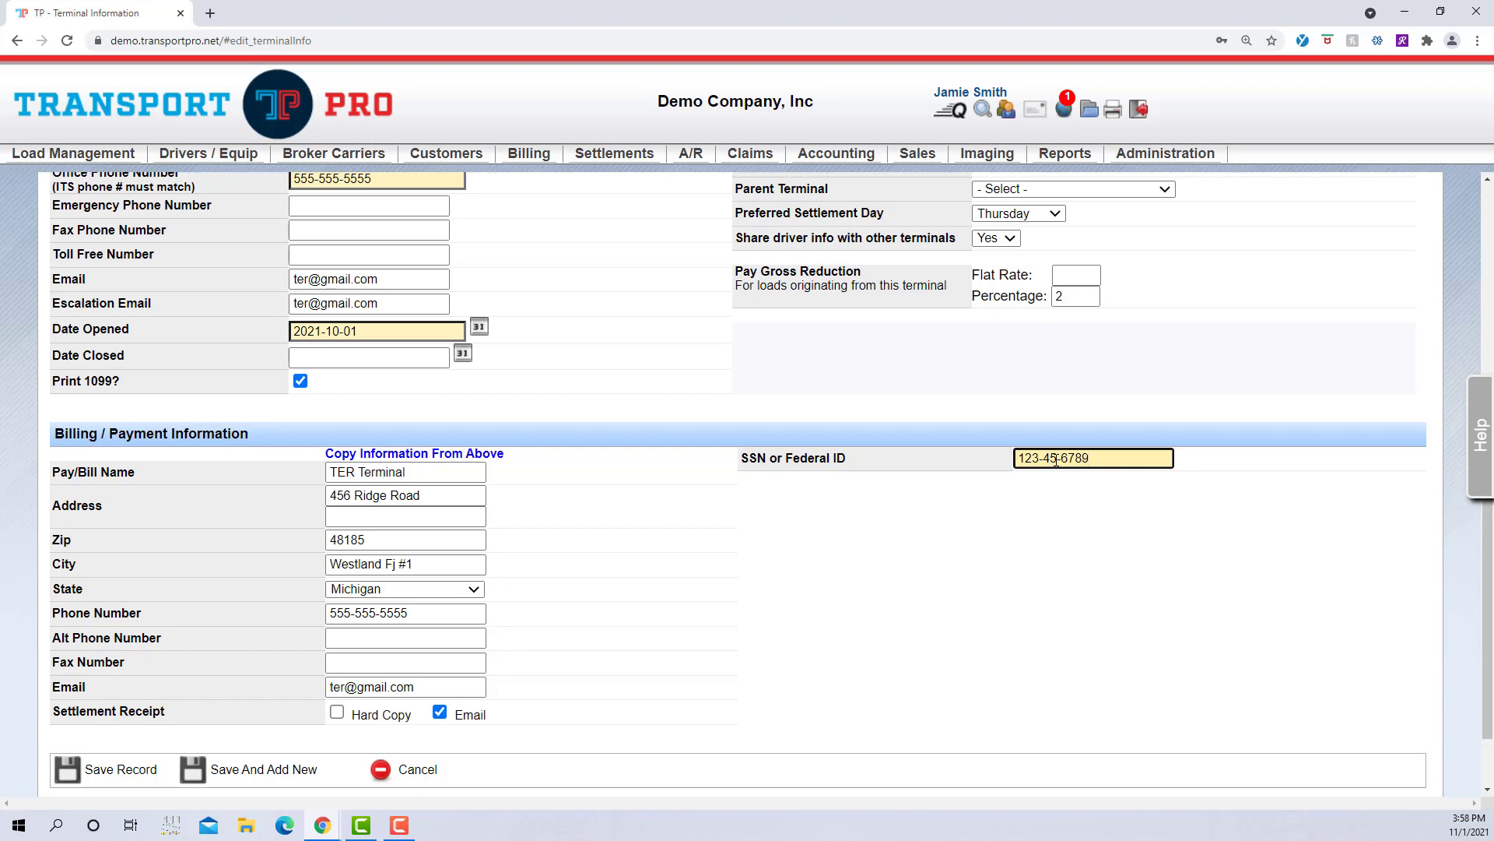
{"action": "left_click", "coordinate": [1051, 560]}
{"action": "scroll", "coordinate": [808, 580], "scroll_direction": "down", "scroll_amount": 1}
{"action": "scroll", "coordinate": [807, 580], "scroll_direction": "down", "scroll_amount": 1}
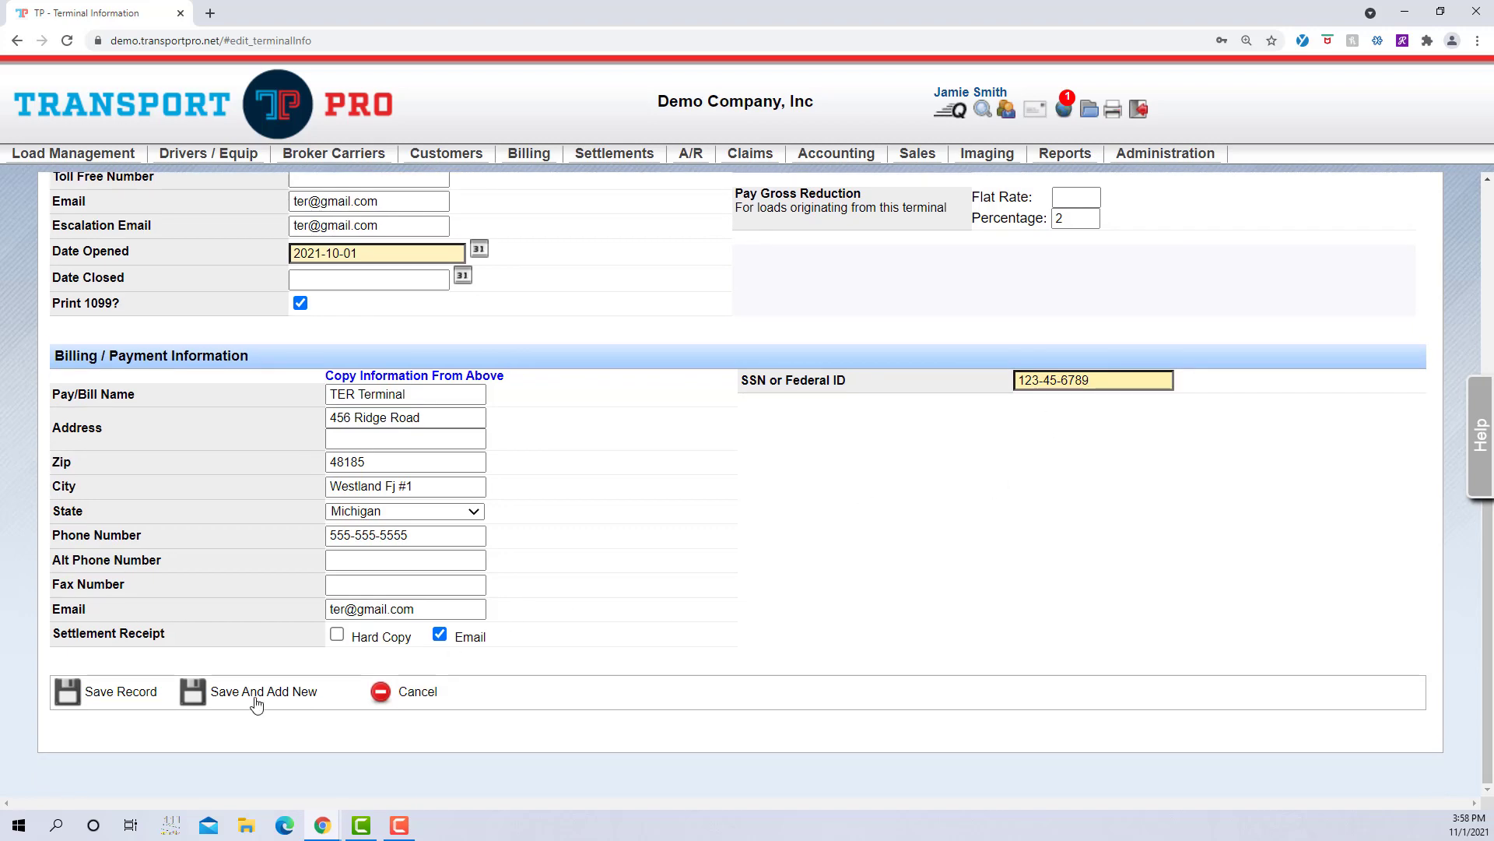
Step: Save the new TER Terminal as terminal 1037 and go to Search System Users
{"action": "left_click", "coordinate": [121, 692]}
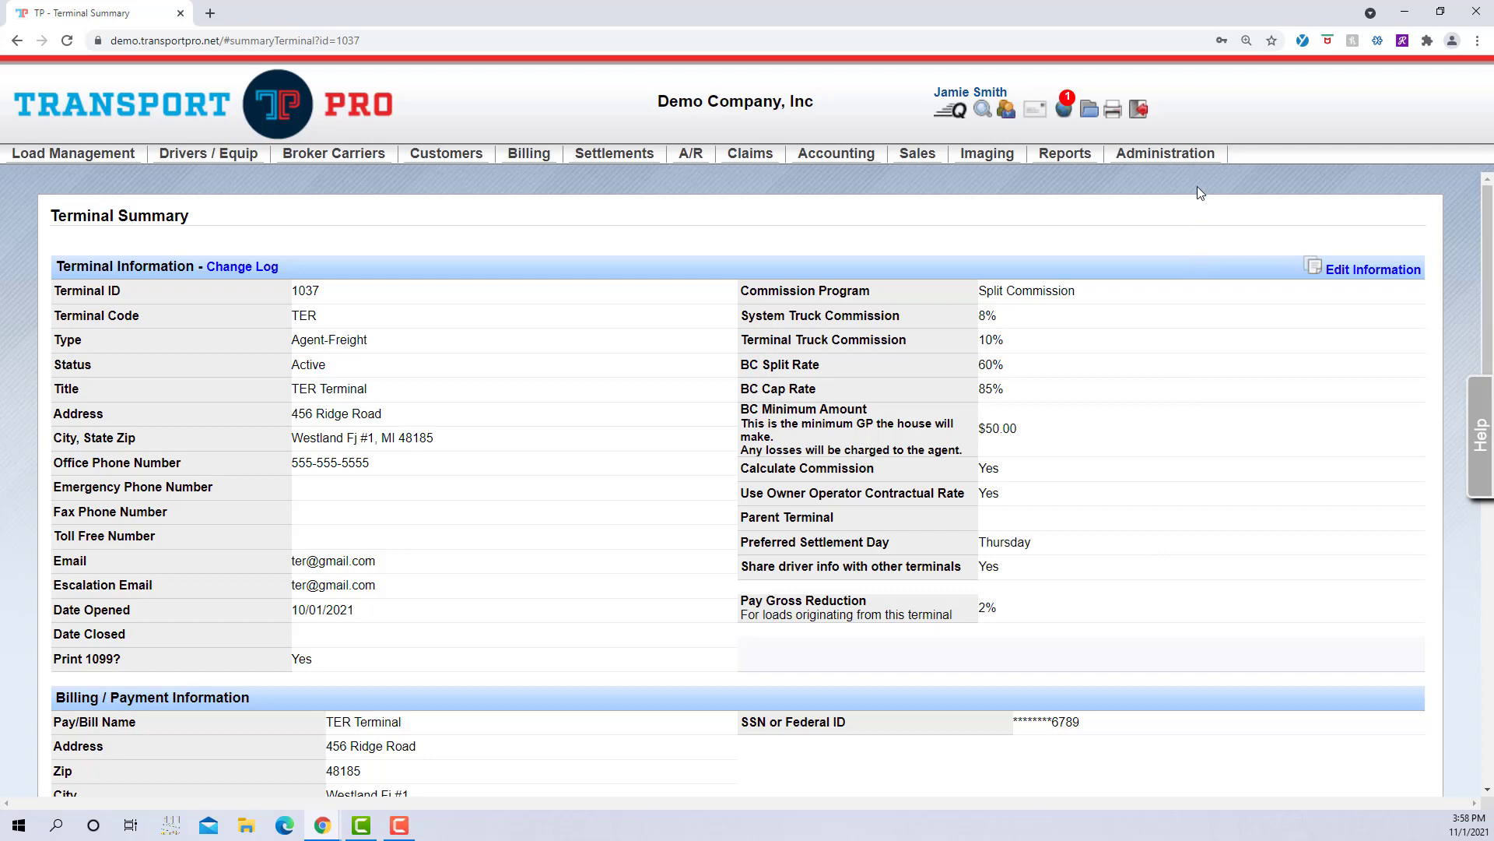
{"action": "left_click", "coordinate": [1191, 155]}
{"action": "mouse_move", "coordinate": [1218, 187]}
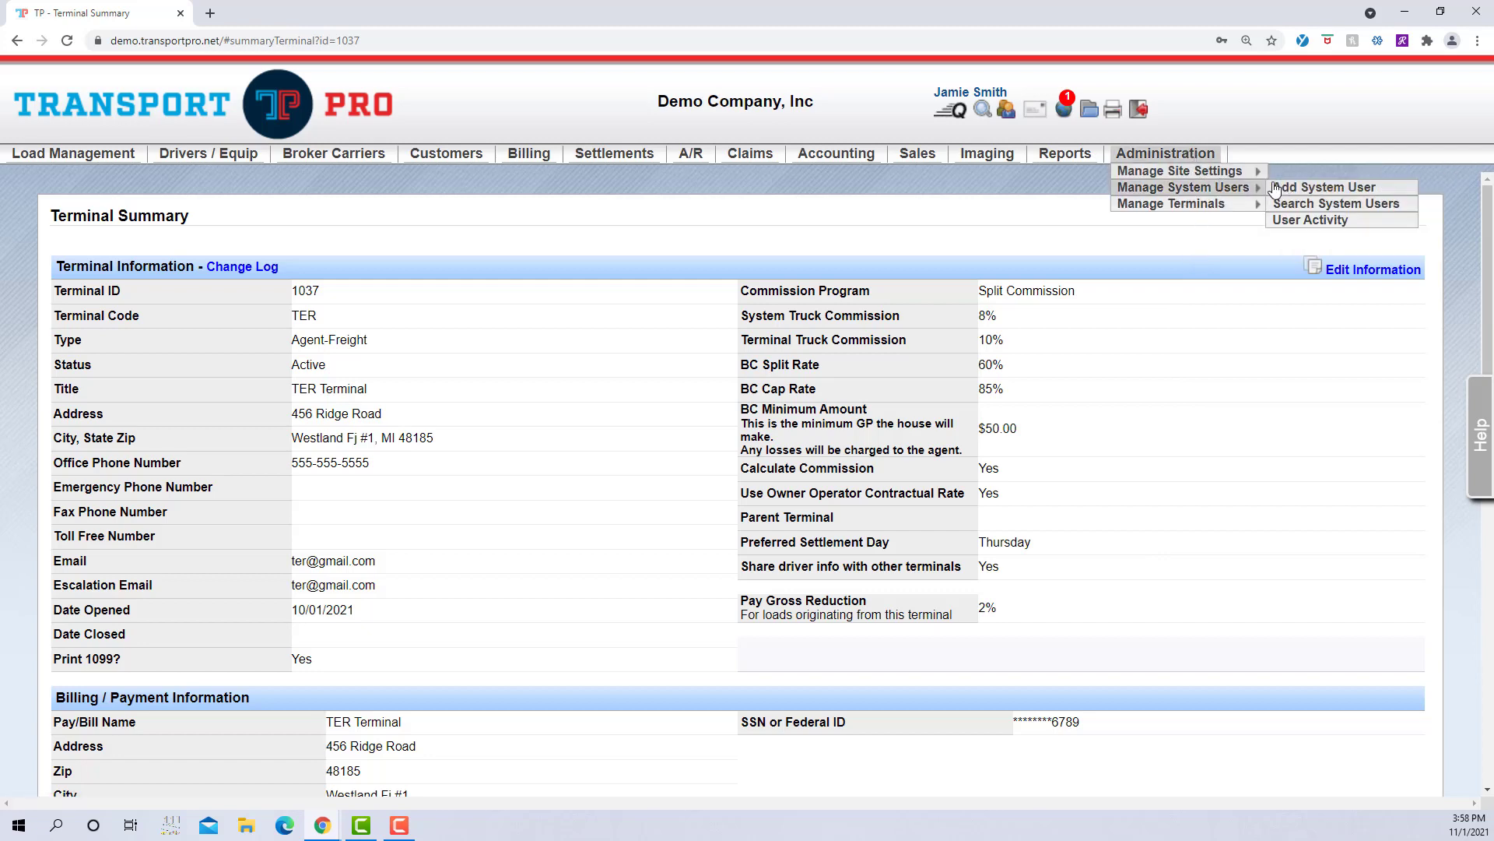
{"action": "left_click", "coordinate": [1335, 203]}
Step: Search system users by first name and open the matching user's record
{"action": "left_click", "coordinate": [671, 333]}
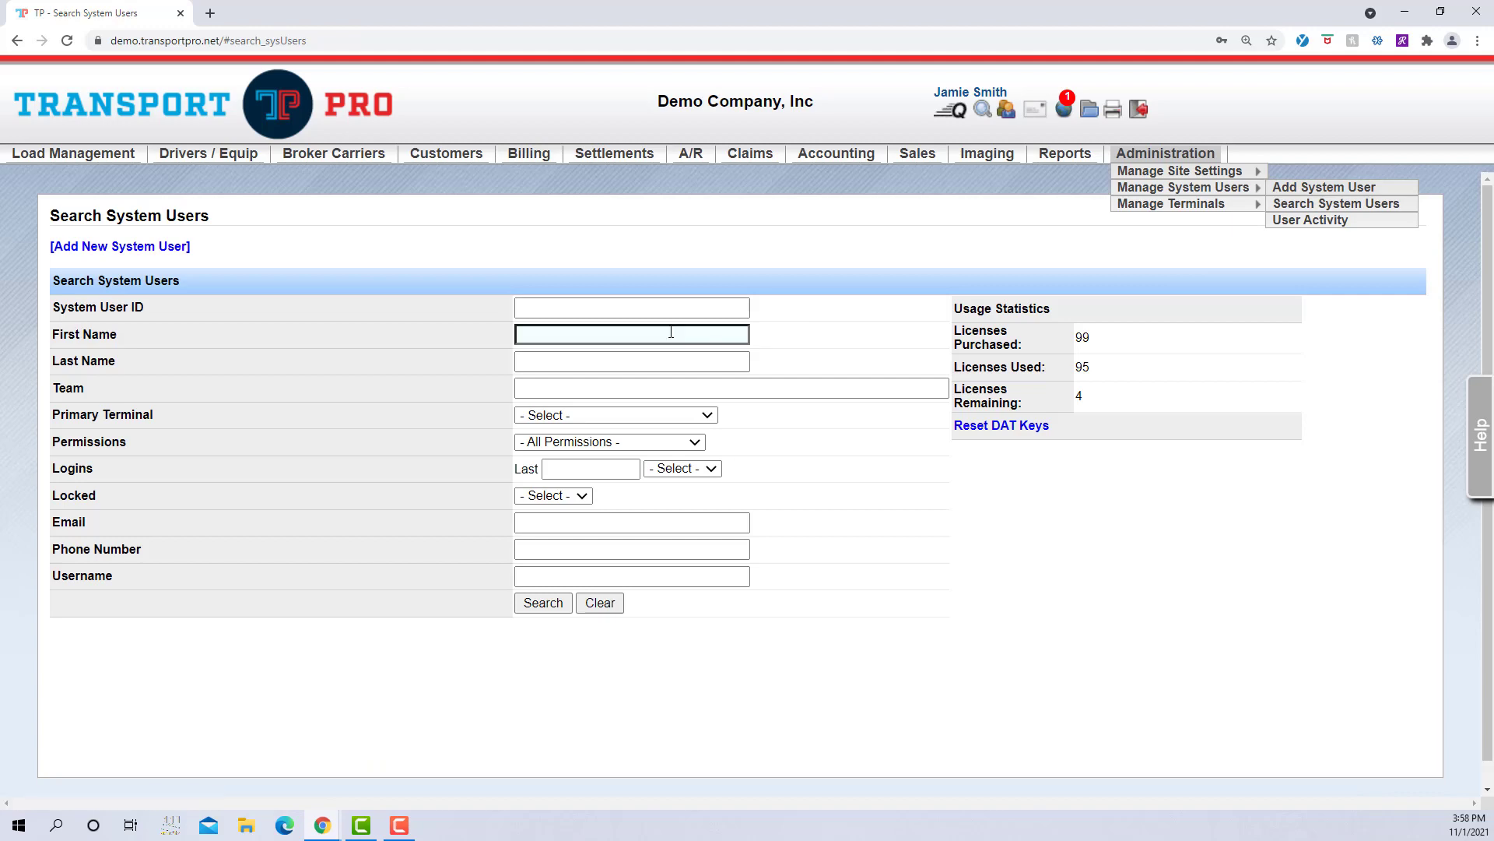
{"action": "left_click", "coordinate": [674, 333]}
{"action": "type", "text": "larry"}
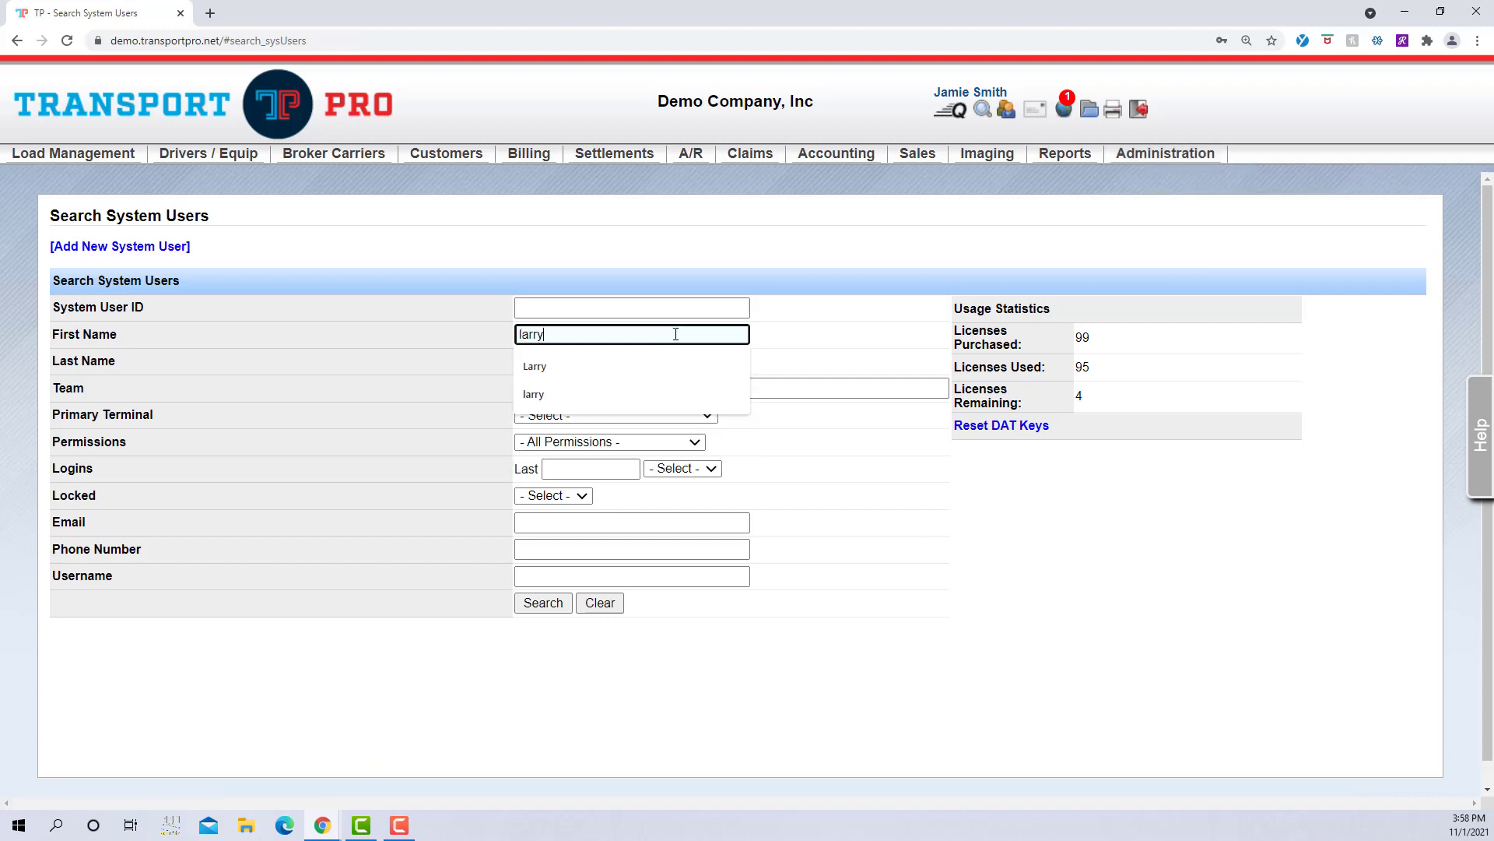
{"action": "key", "text": "Return"}
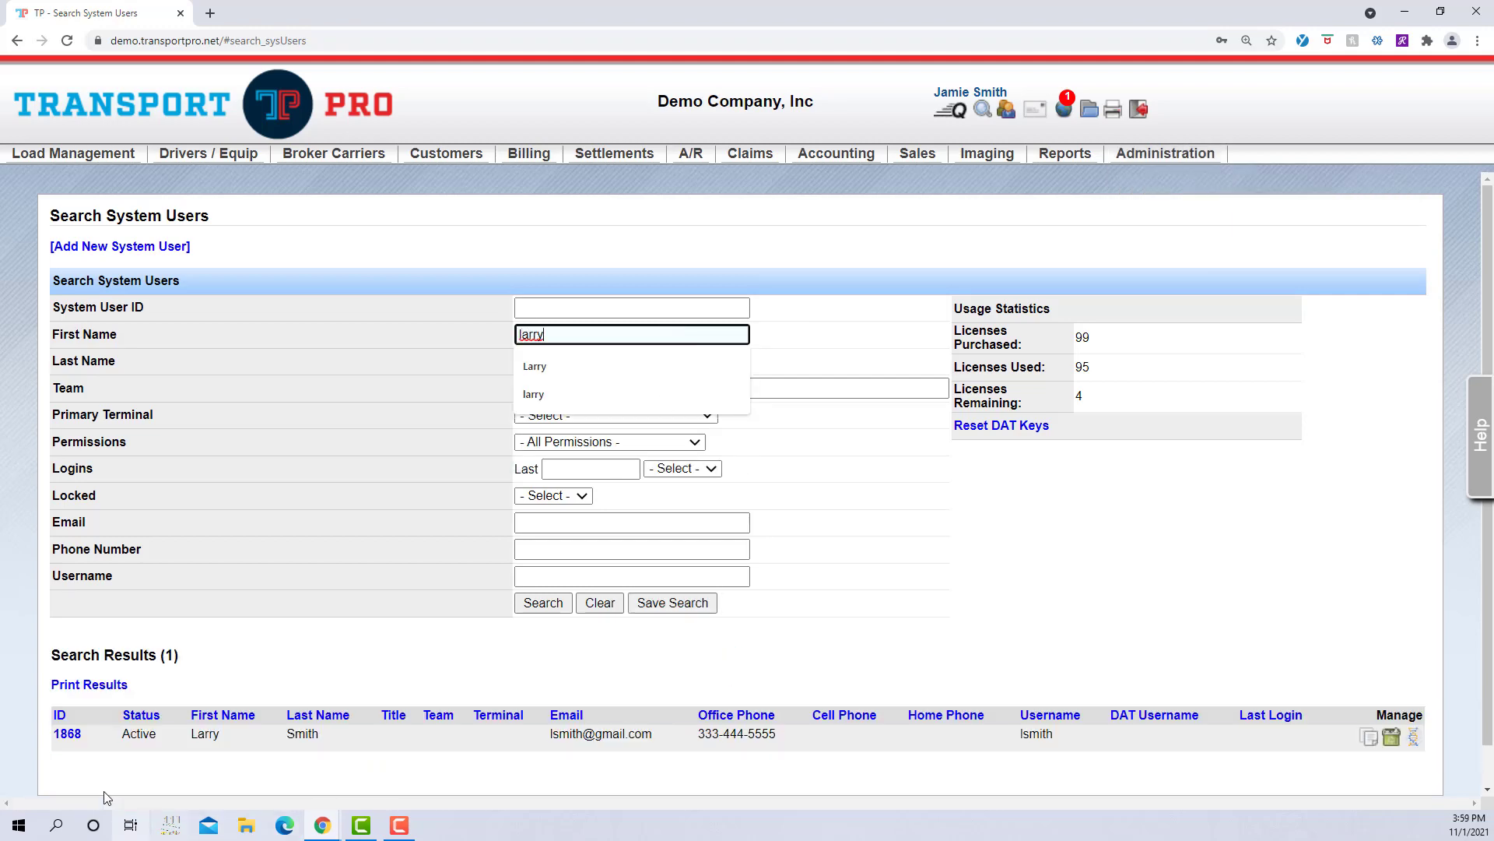
{"action": "left_click", "coordinate": [70, 735]}
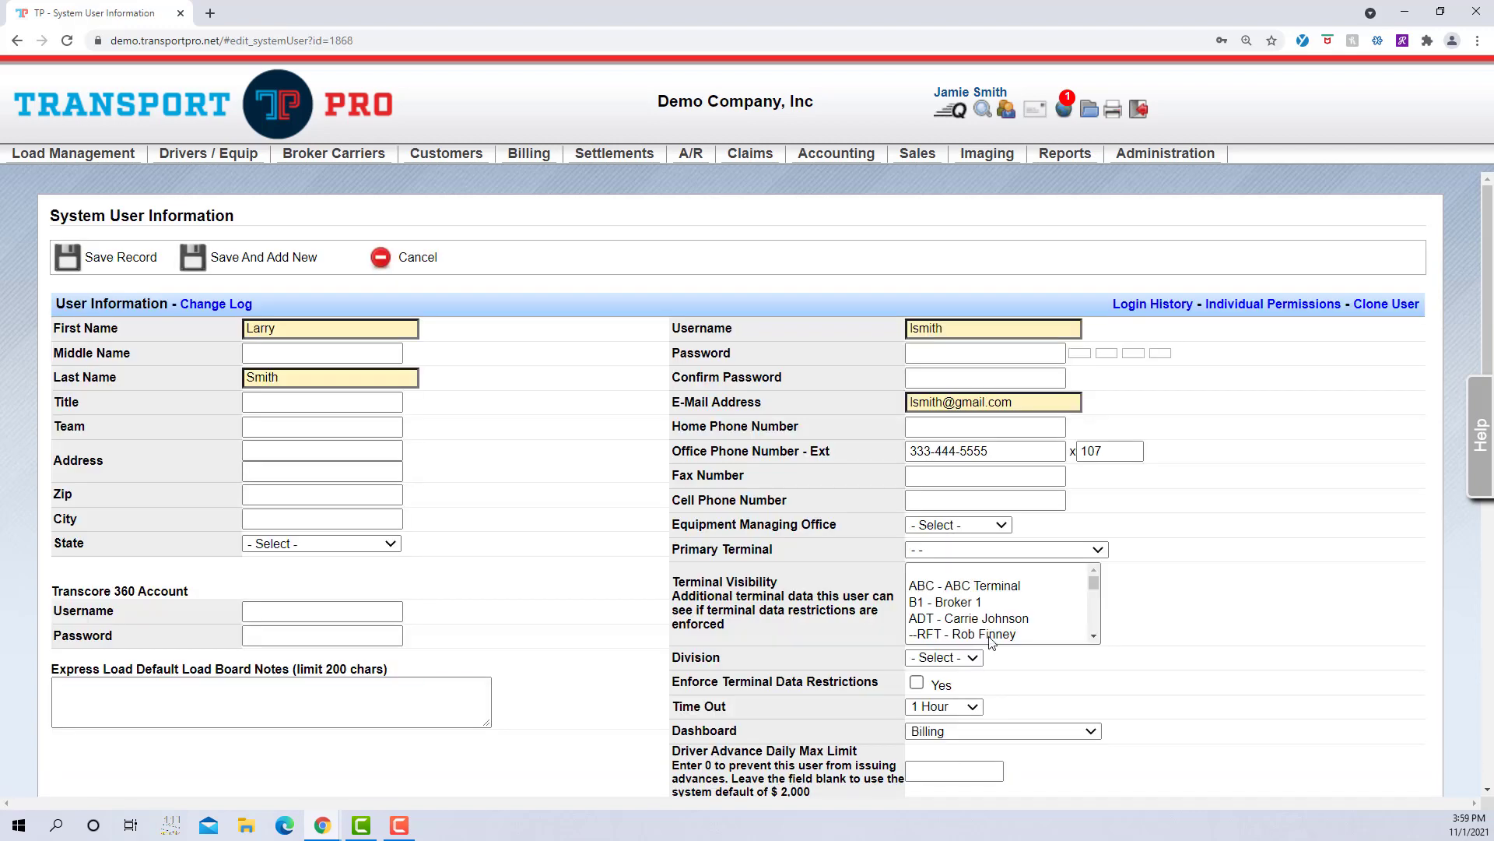
{"action": "scroll", "coordinate": [1284, 646], "scroll_direction": "down", "scroll_amount": 1}
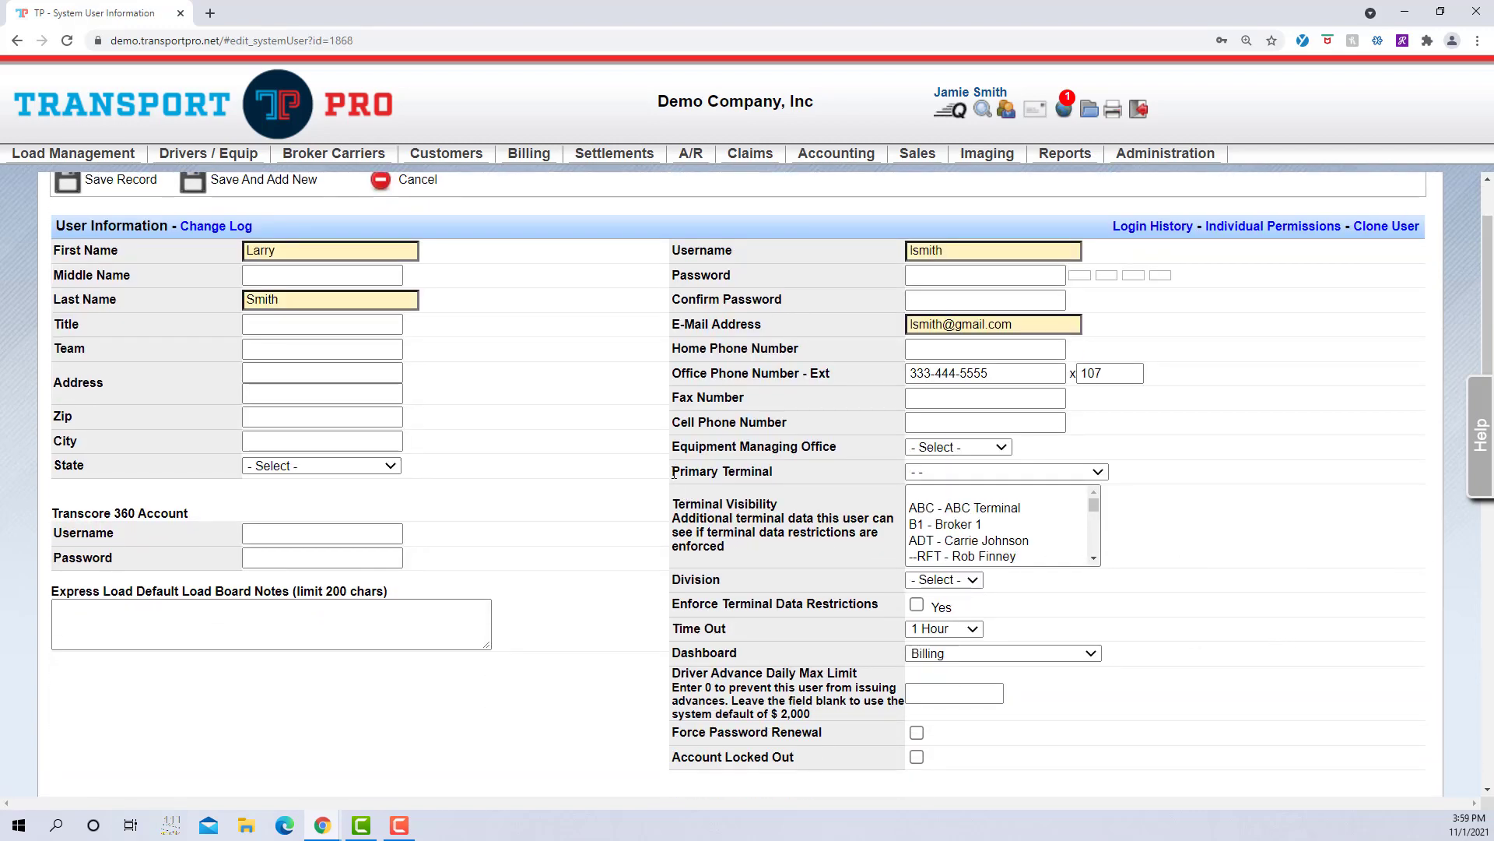
{"action": "left_click_drag", "start_coordinate": [674, 473], "coordinate": [825, 479]}
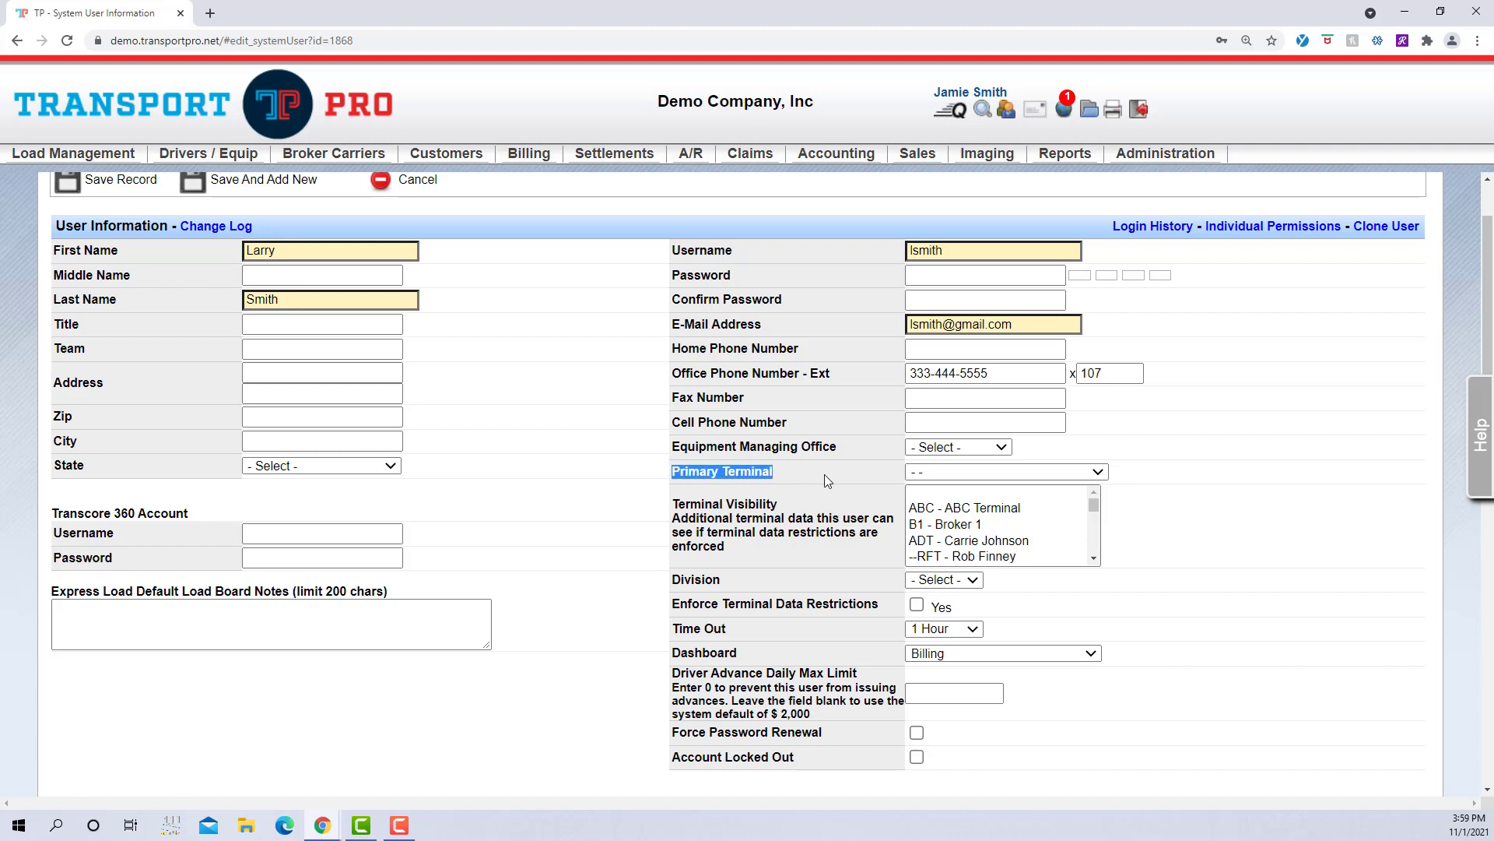
{"action": "left_click", "coordinate": [826, 480]}
{"action": "left_click_drag", "start_coordinate": [674, 505], "coordinate": [833, 506]}
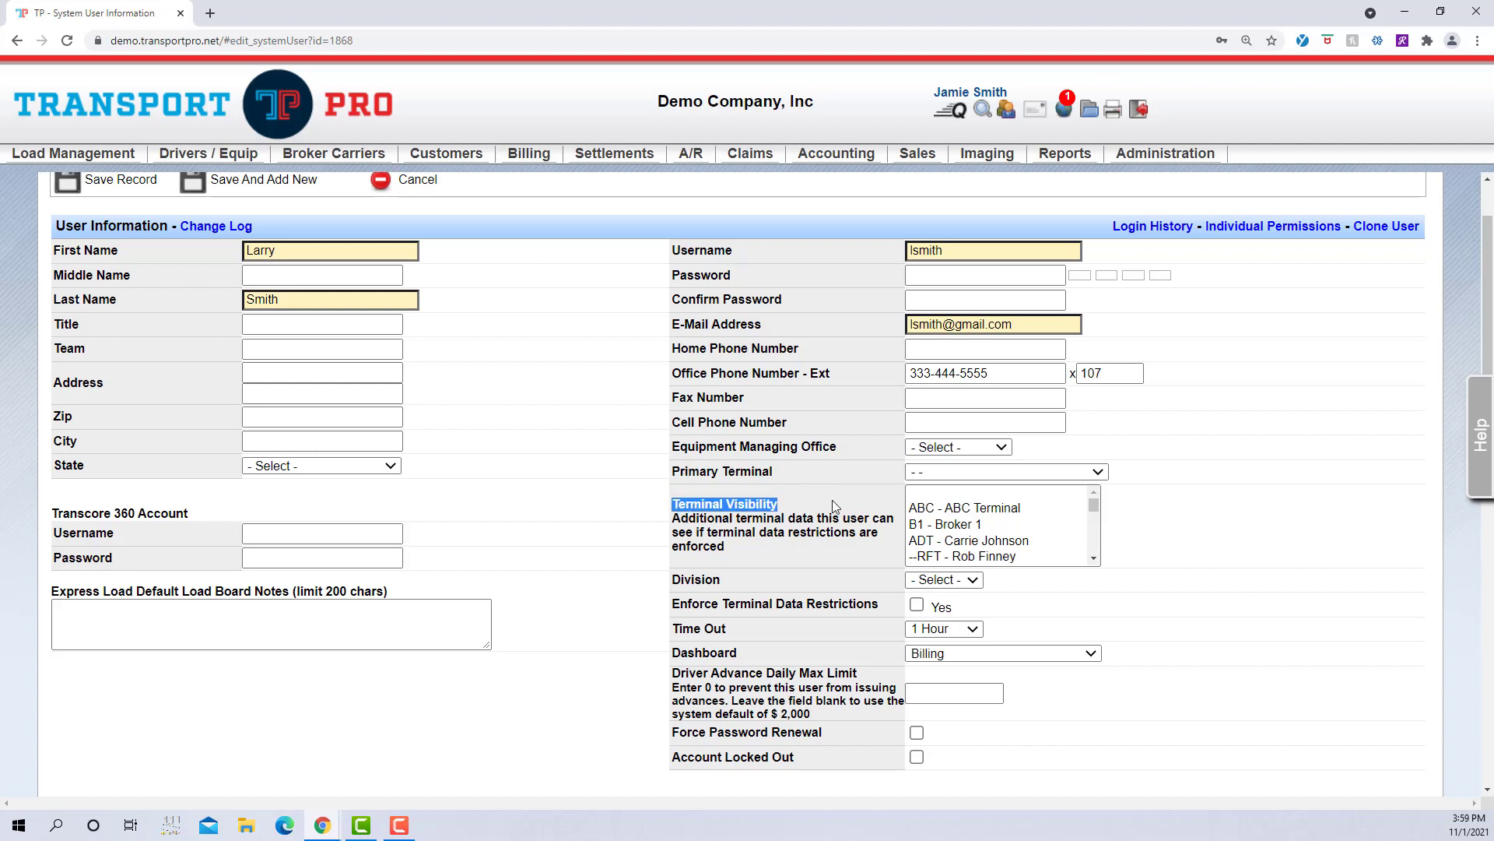
{"action": "left_click", "coordinate": [832, 506]}
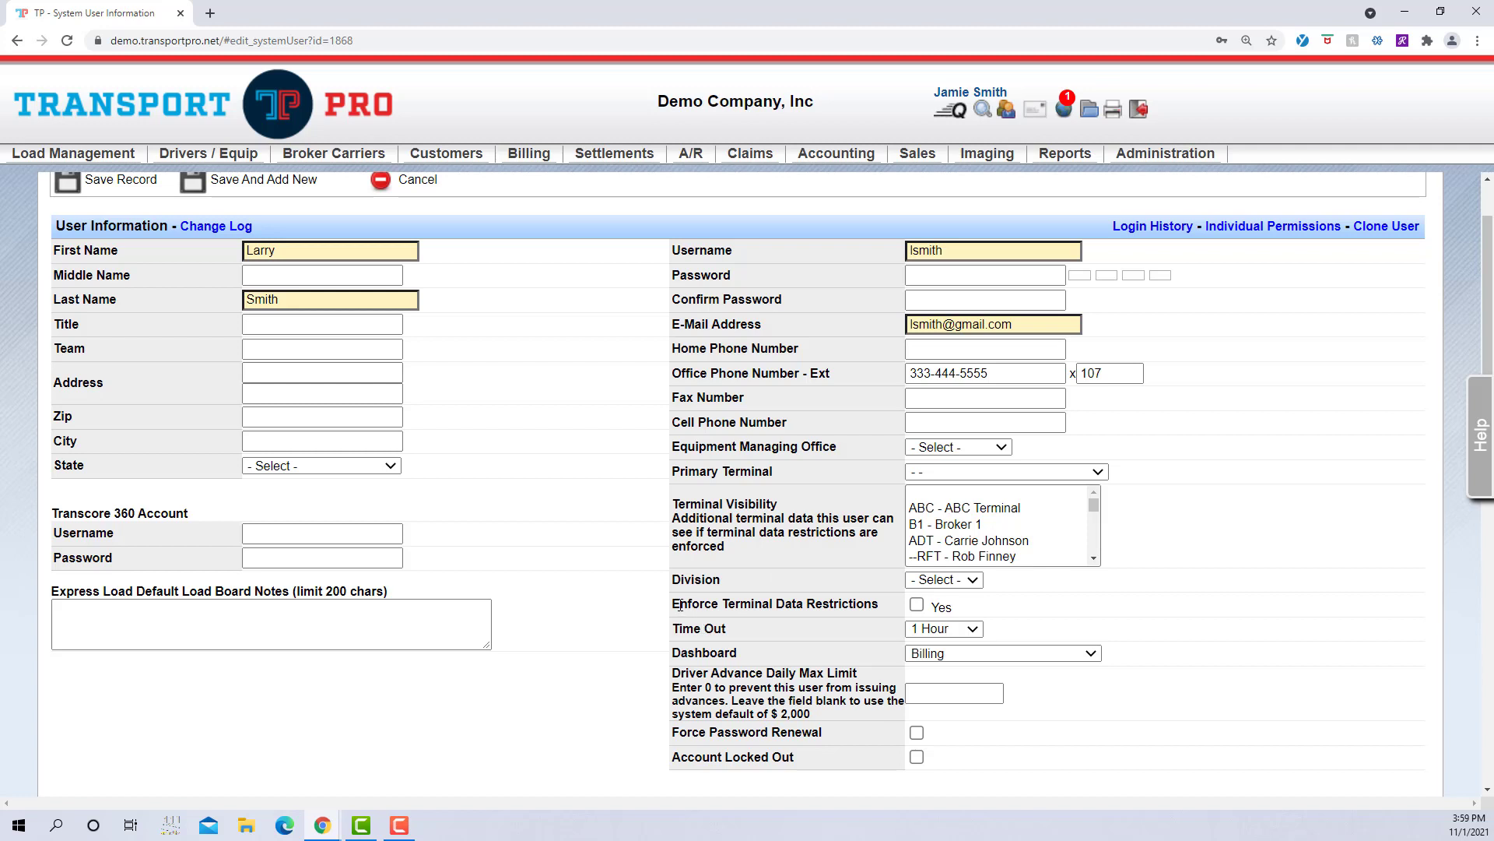
{"action": "left_click_drag", "start_coordinate": [675, 605], "coordinate": [878, 605]}
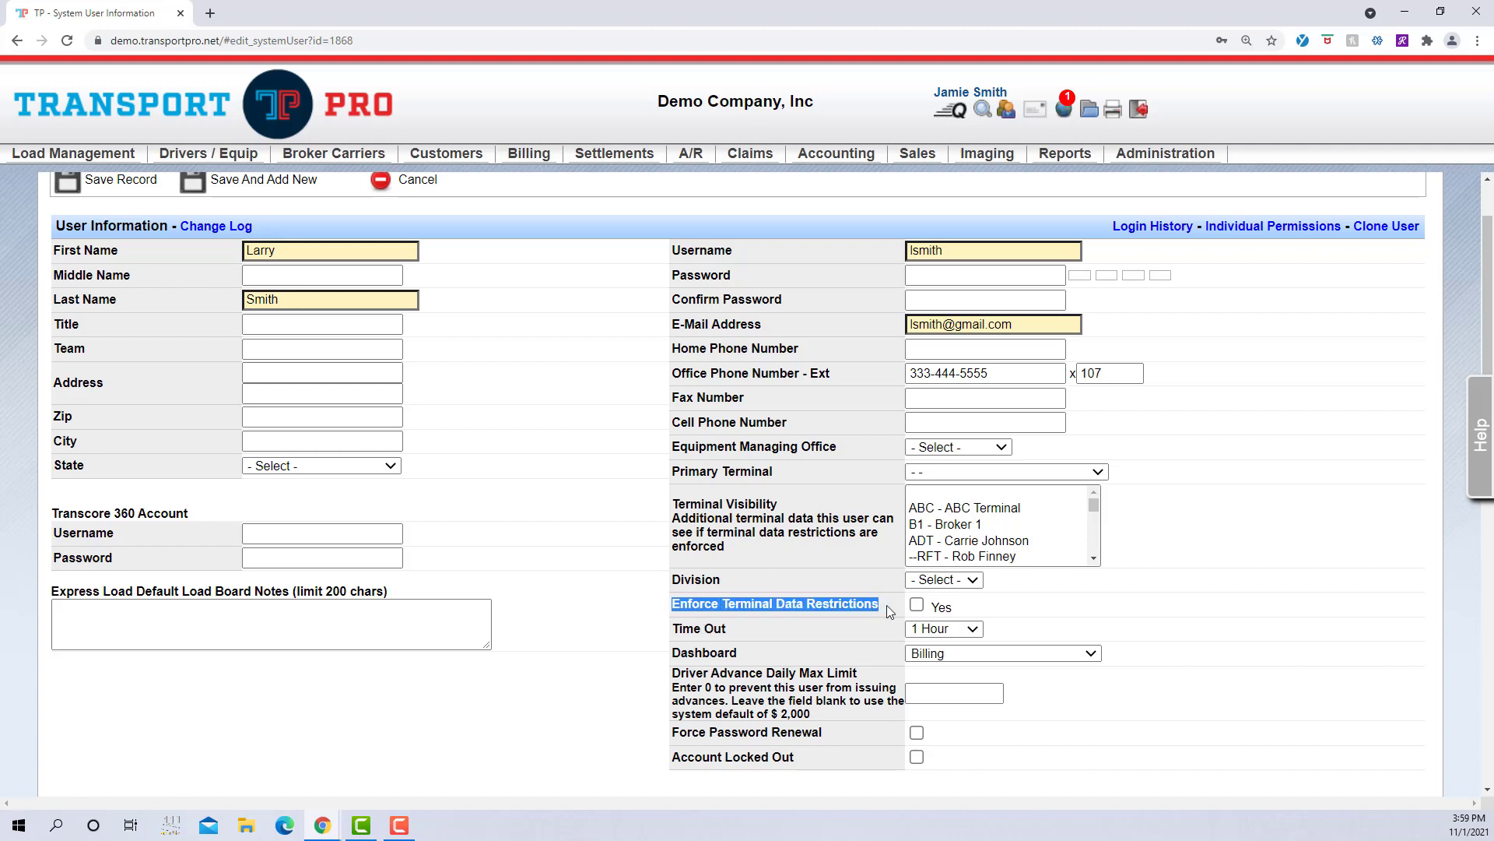
{"action": "left_click", "coordinate": [889, 605]}
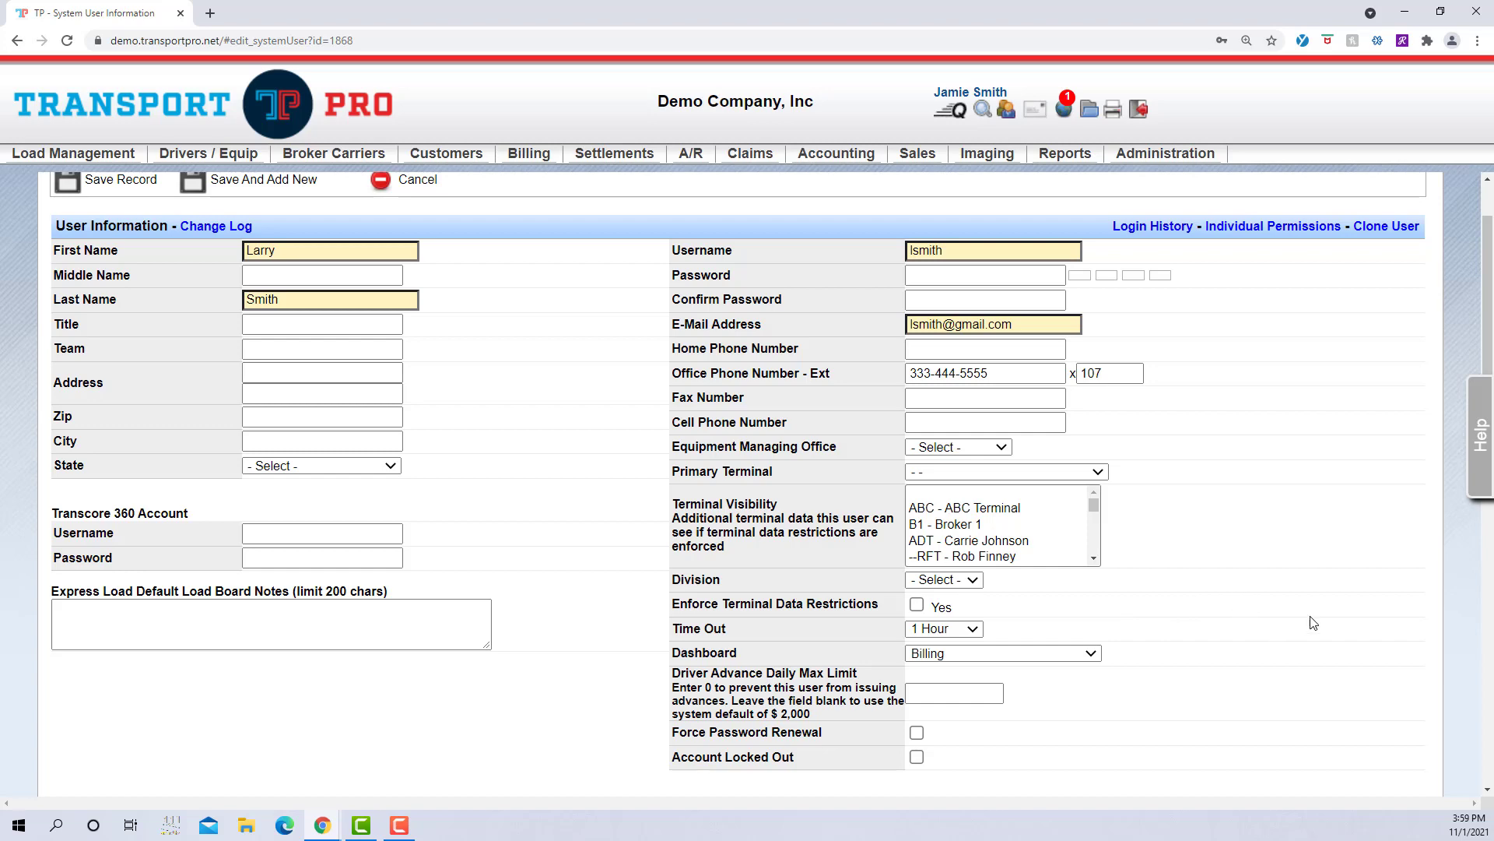
{"action": "left_click", "coordinate": [1097, 472]}
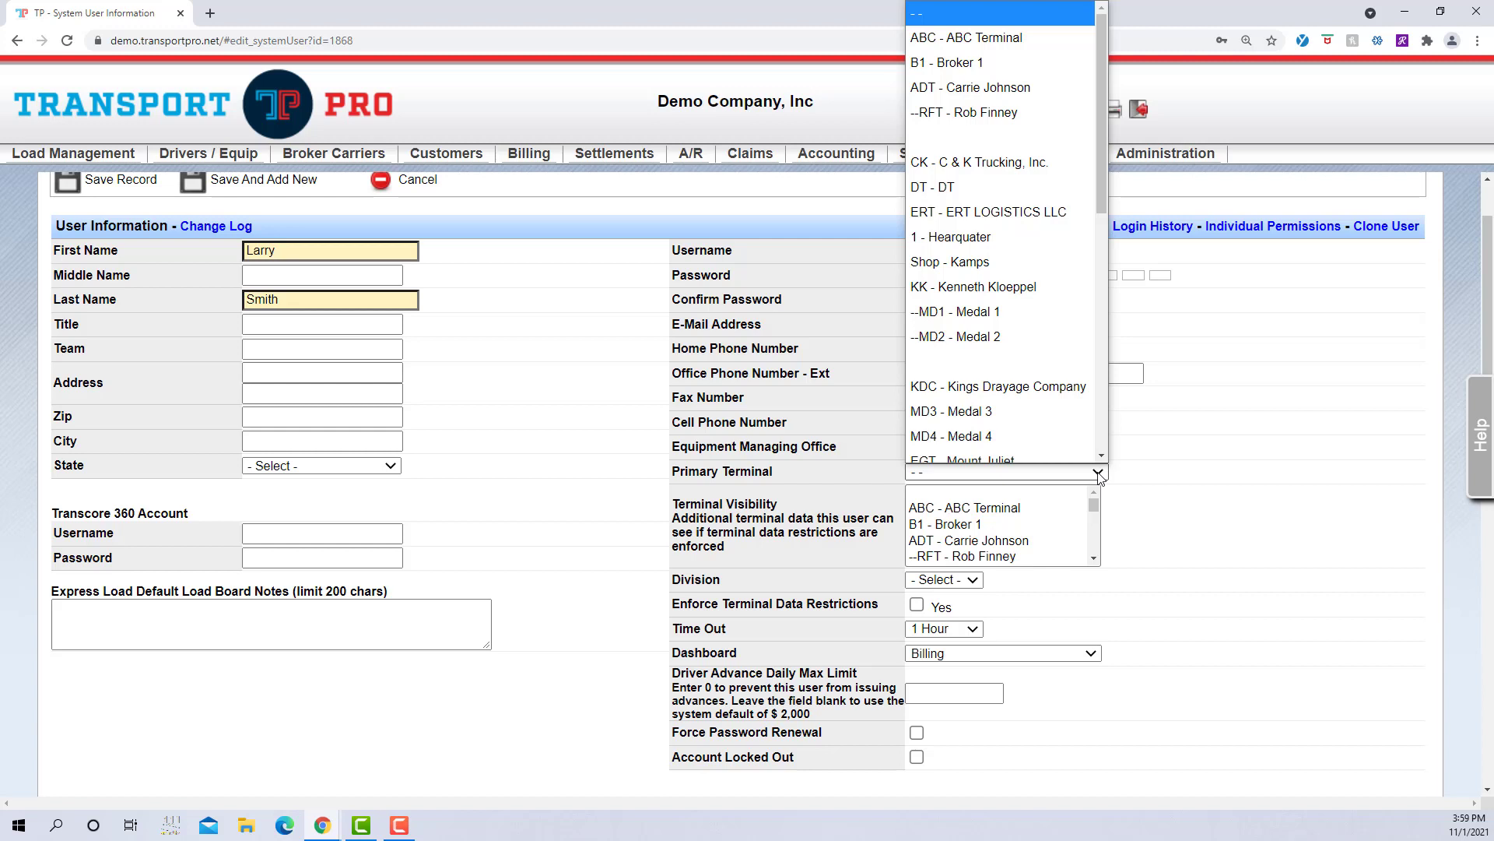
{"action": "left_click", "coordinate": [1162, 481]}
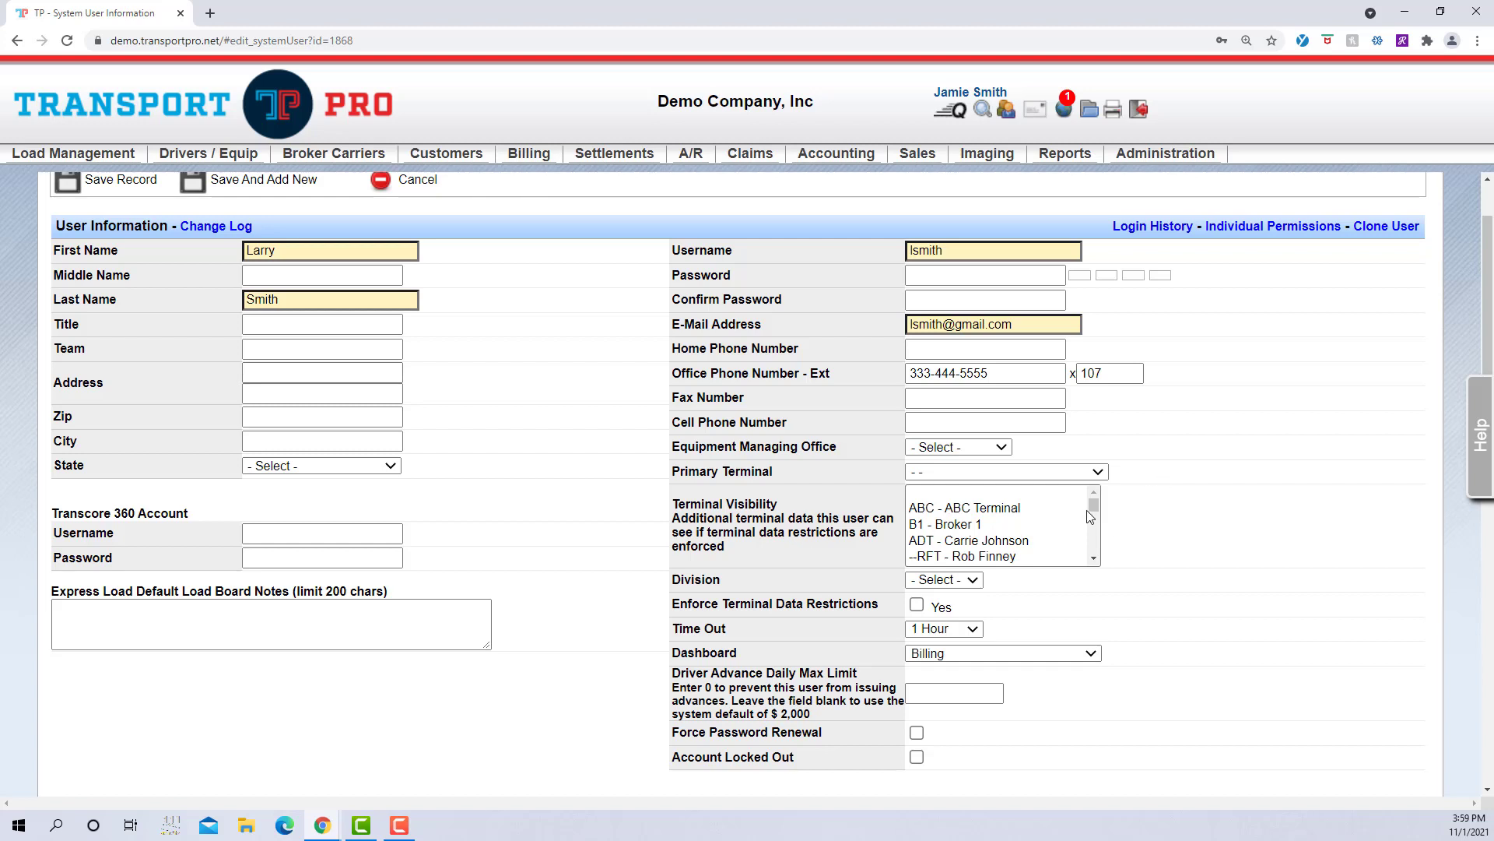
Step: Select ABC, ADT and RFT as visible terminals, leaving Enforce Terminal Data Restrictions unticked
{"action": "left_click", "coordinate": [1095, 559]}
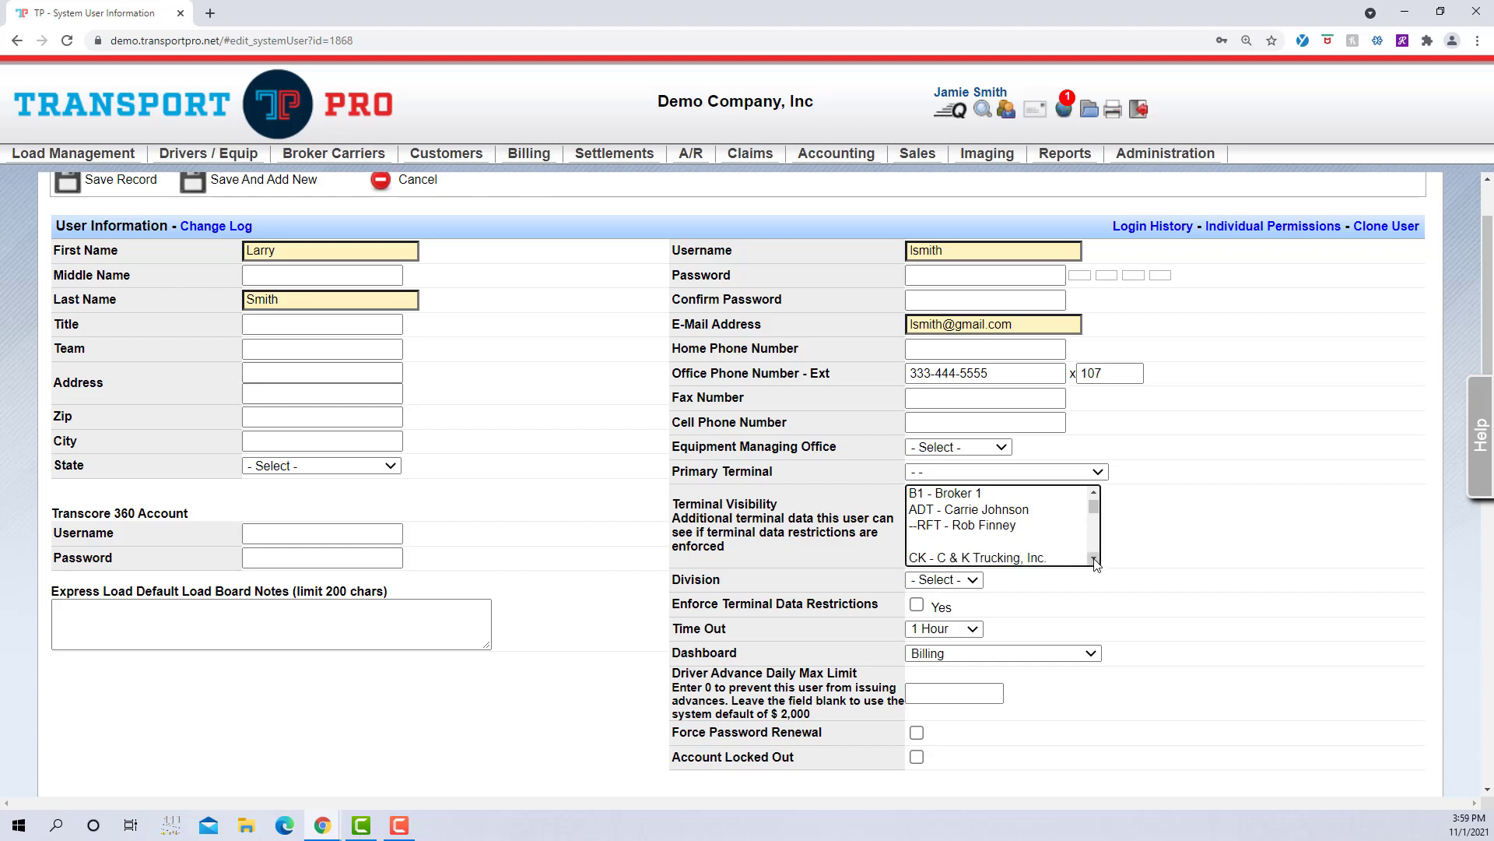
{"action": "left_click", "coordinate": [1094, 558]}
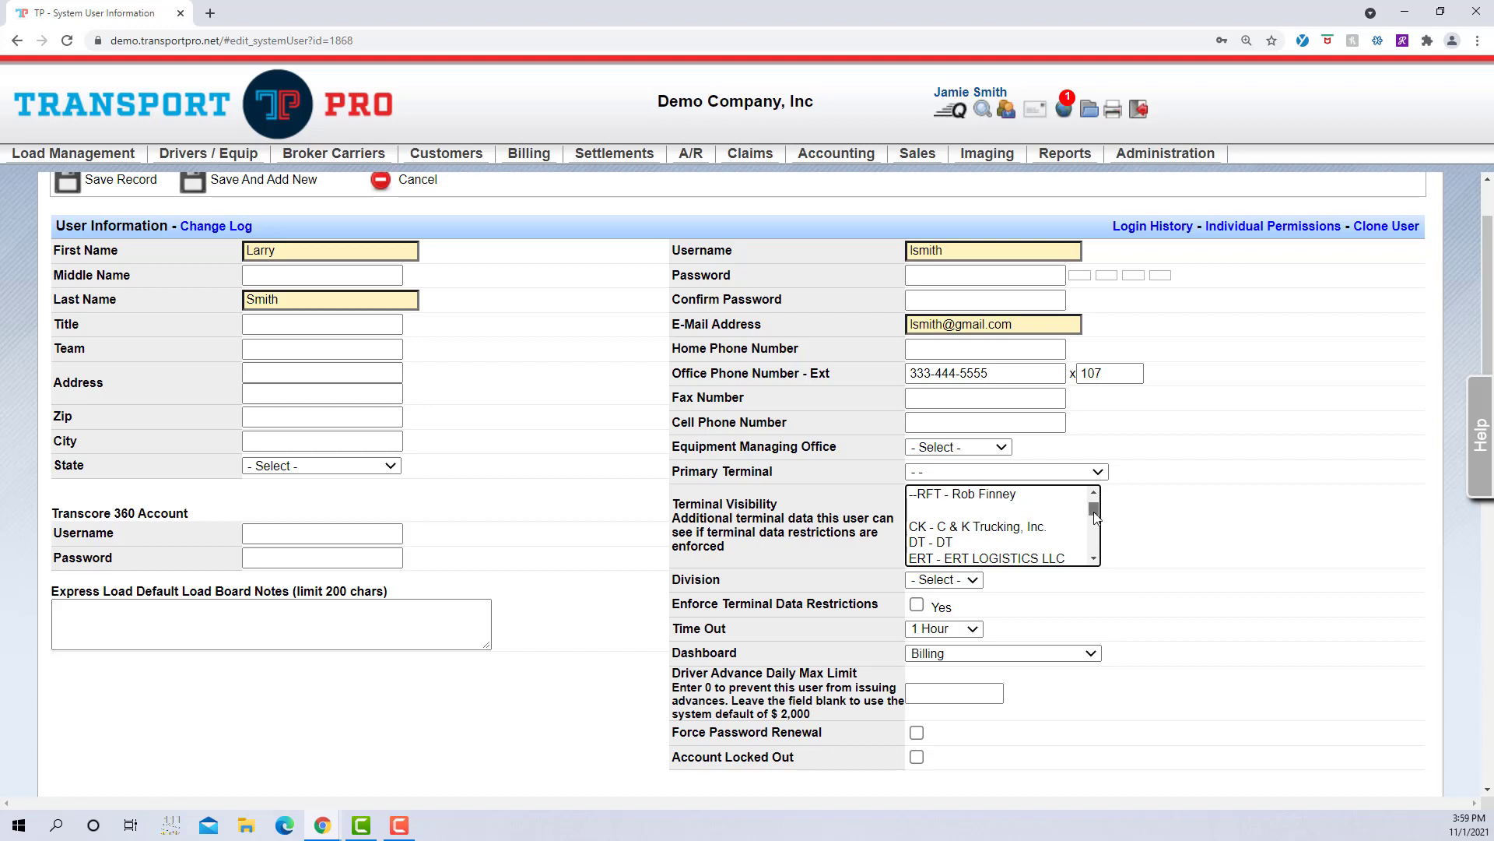
{"action": "left_click_drag", "start_coordinate": [1094, 513], "coordinate": [1095, 500]}
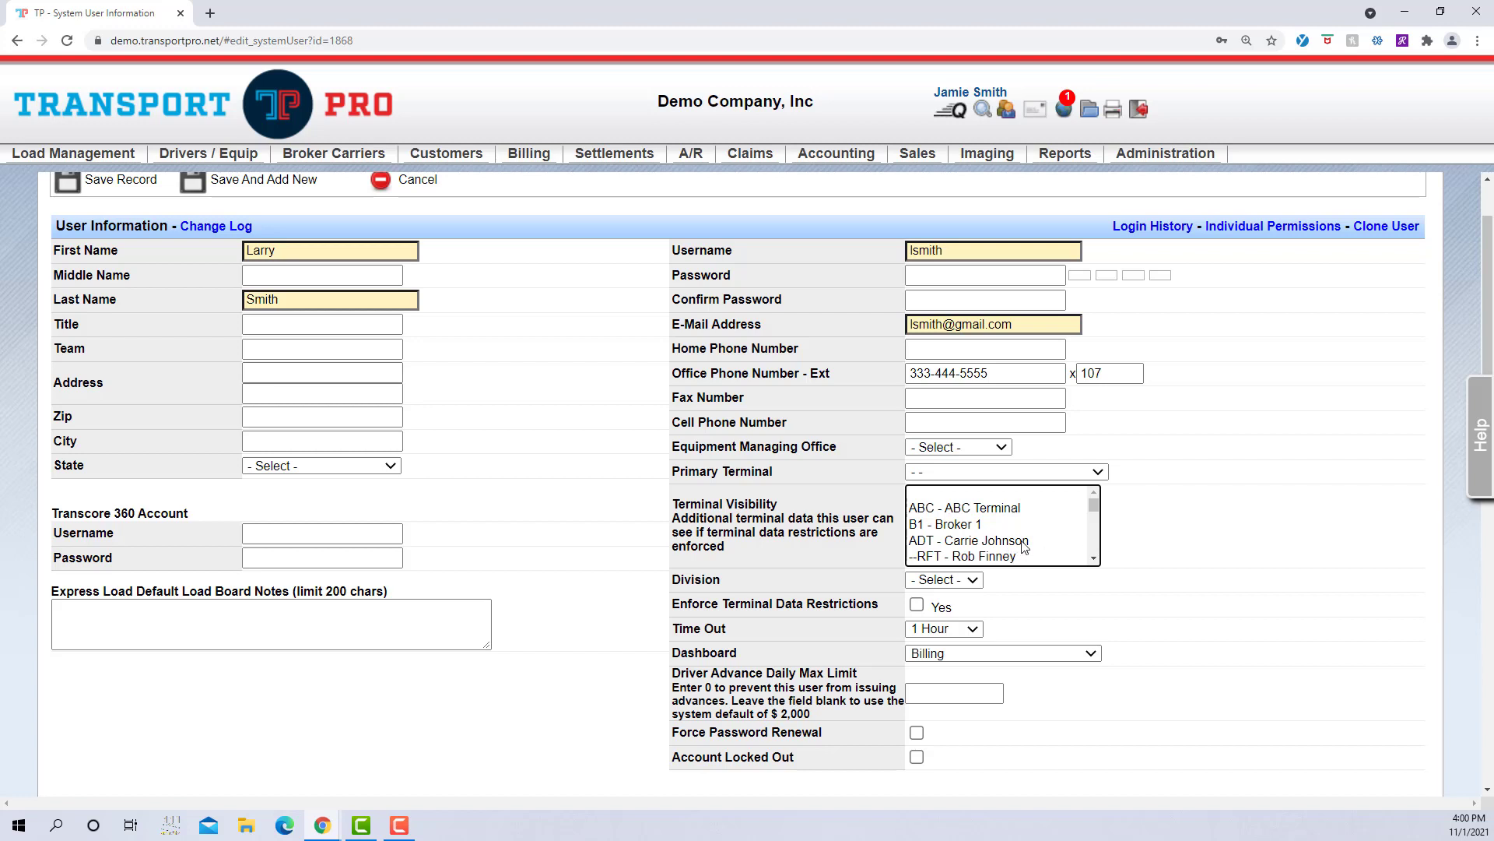
{"action": "left_click", "coordinate": [1021, 515]}
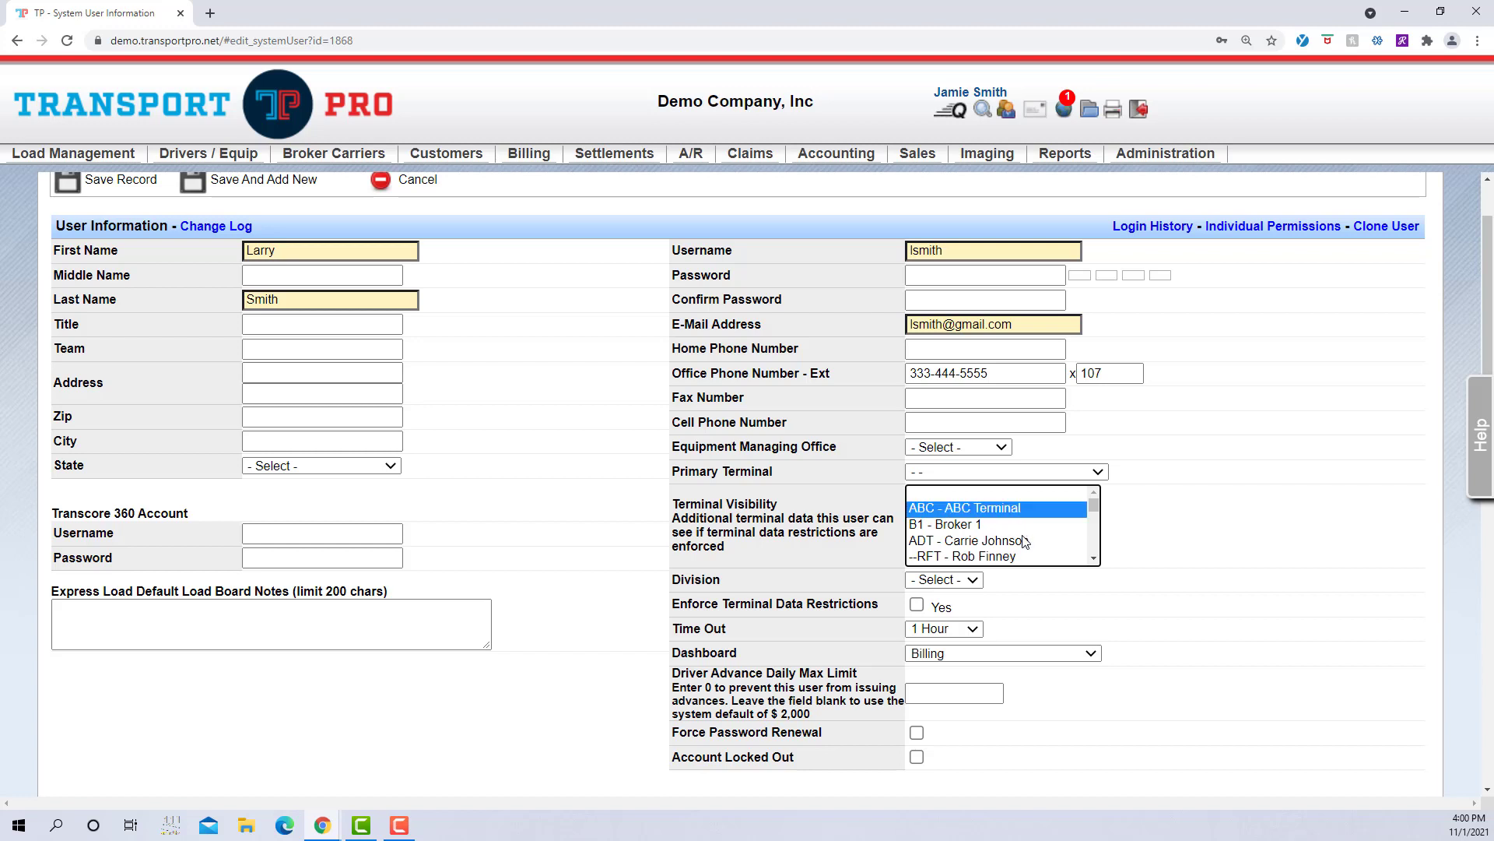
{"action": "left_click", "coordinate": [1024, 543], "text": "ctrl"}
{"action": "left_click", "coordinate": [1010, 558], "text": "ctrl"}
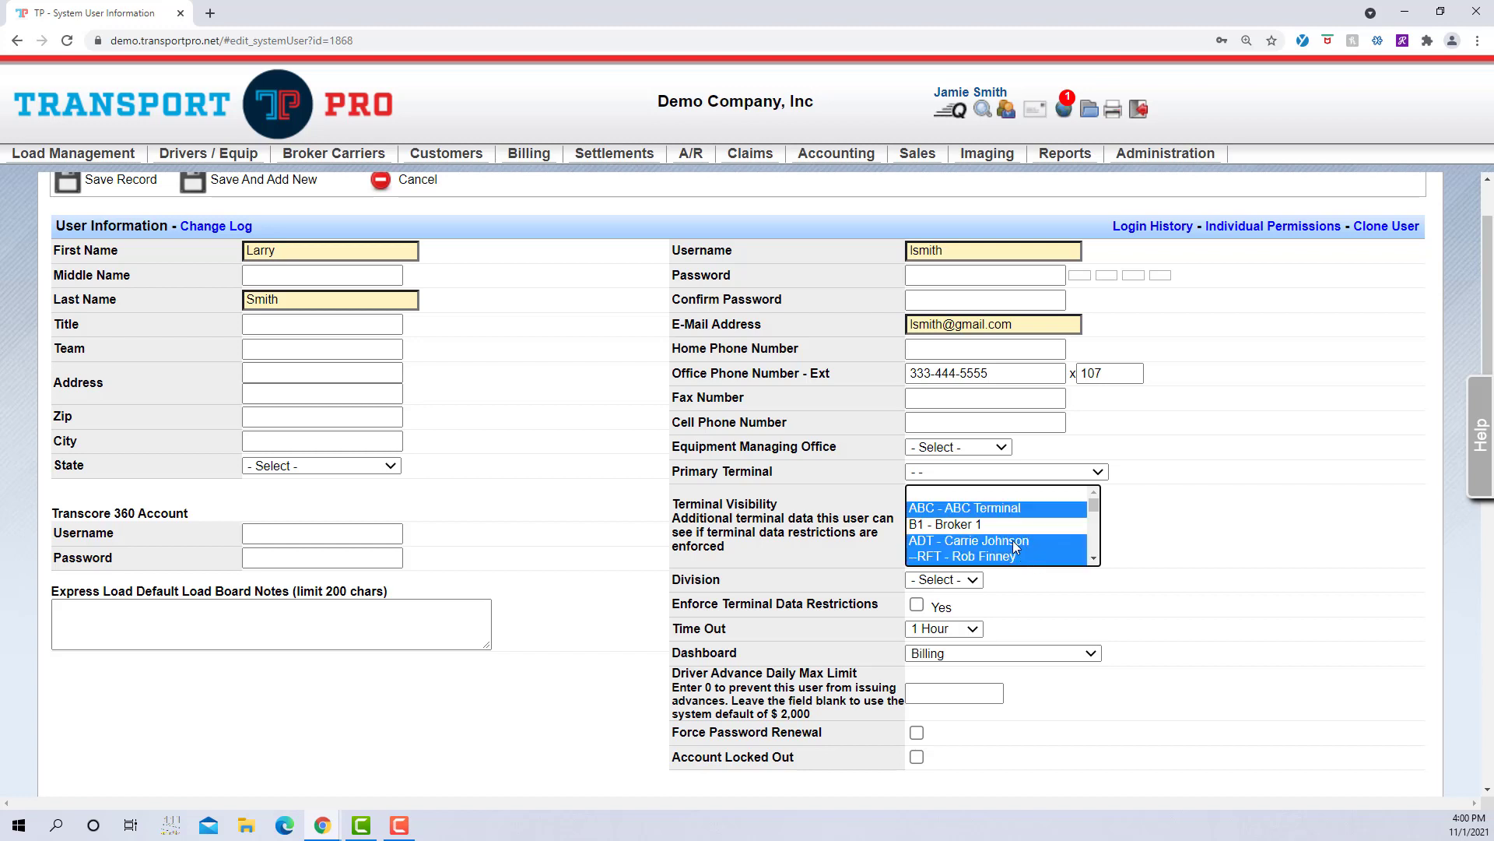
{"action": "left_click", "coordinate": [917, 605]}
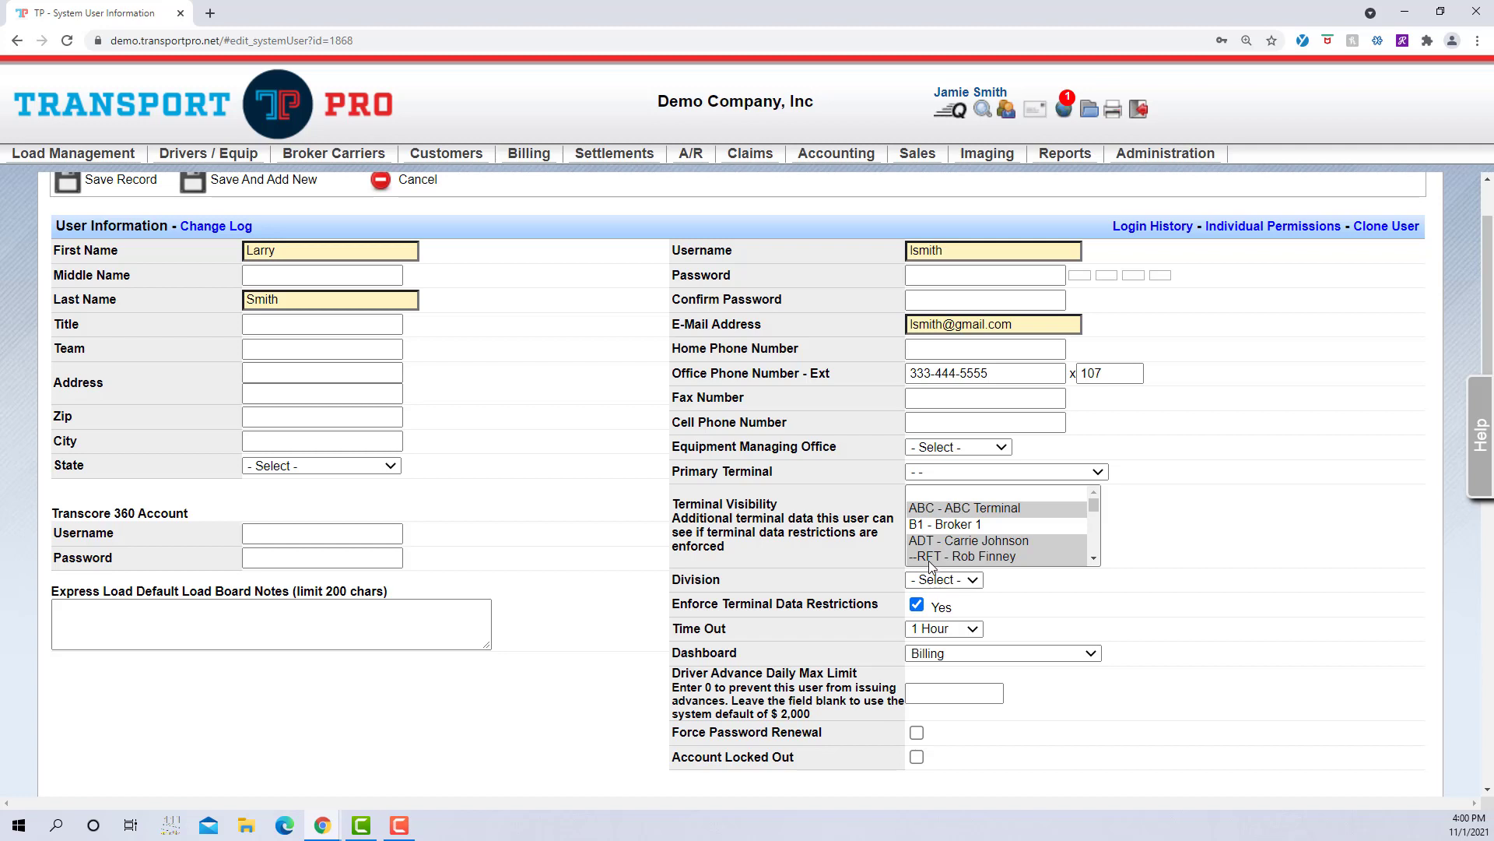
{"action": "left_click", "coordinate": [917, 606]}
Step: Run an empty Search For Terminals to list all 38 terminals
{"action": "mouse_move", "coordinate": [1168, 154]}
{"action": "mouse_move", "coordinate": [1209, 170]}
{"action": "mouse_move", "coordinate": [1226, 203]}
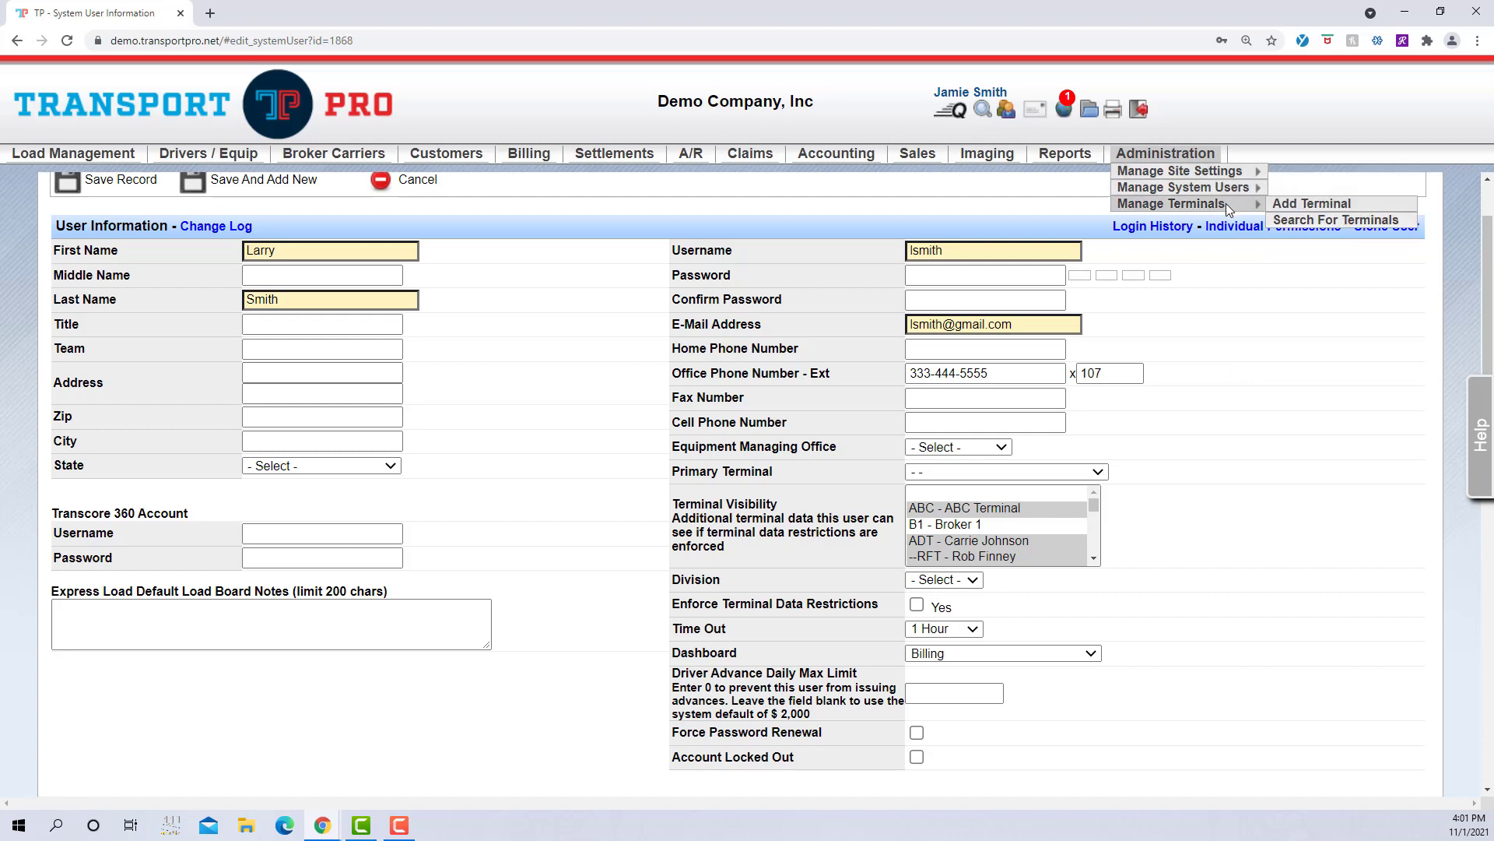
{"action": "left_click", "coordinate": [1317, 222]}
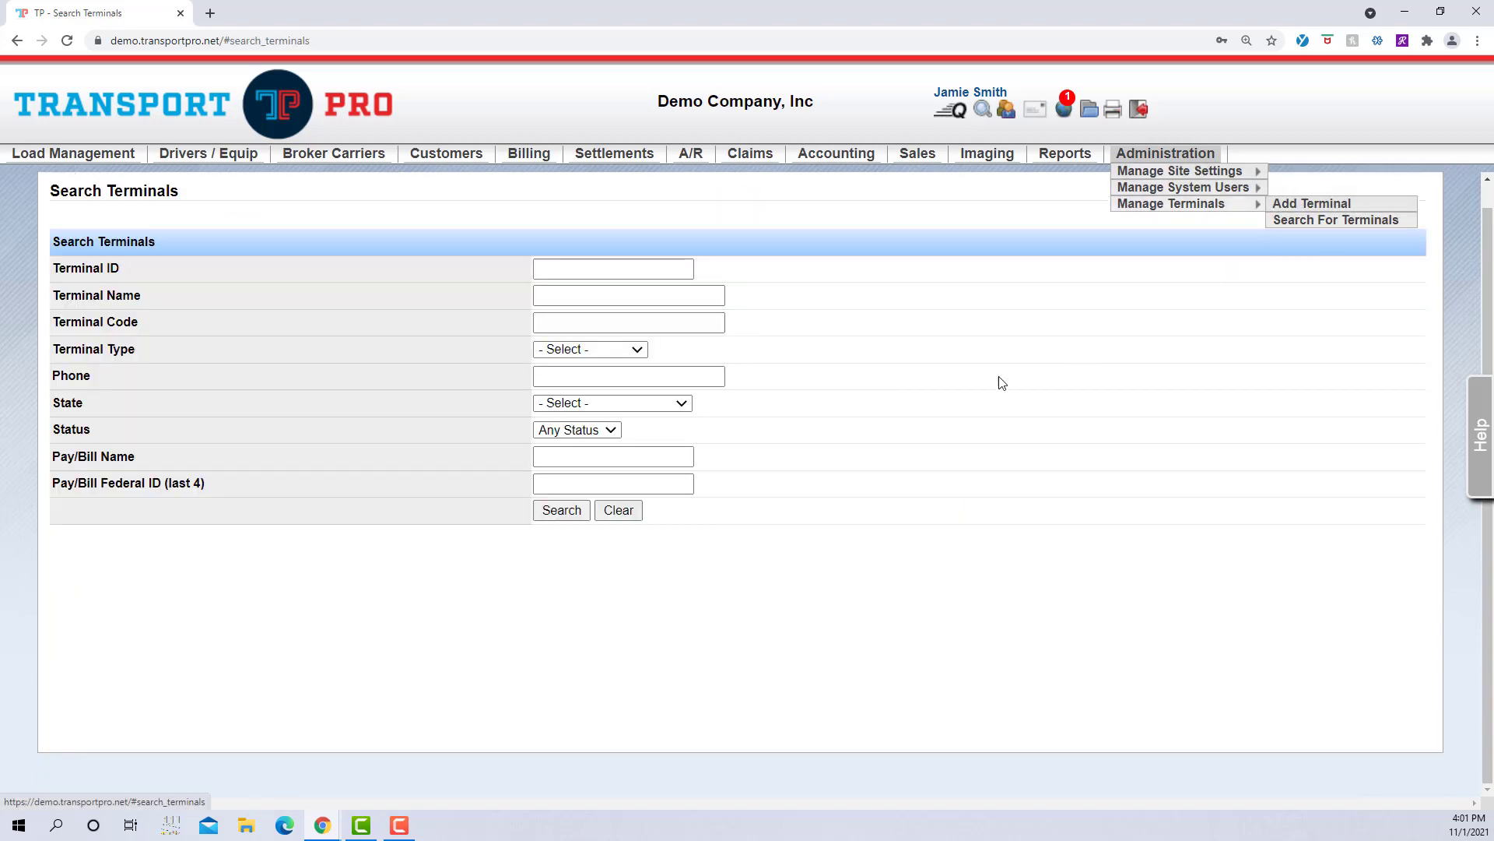
{"action": "left_click", "coordinate": [562, 510]}
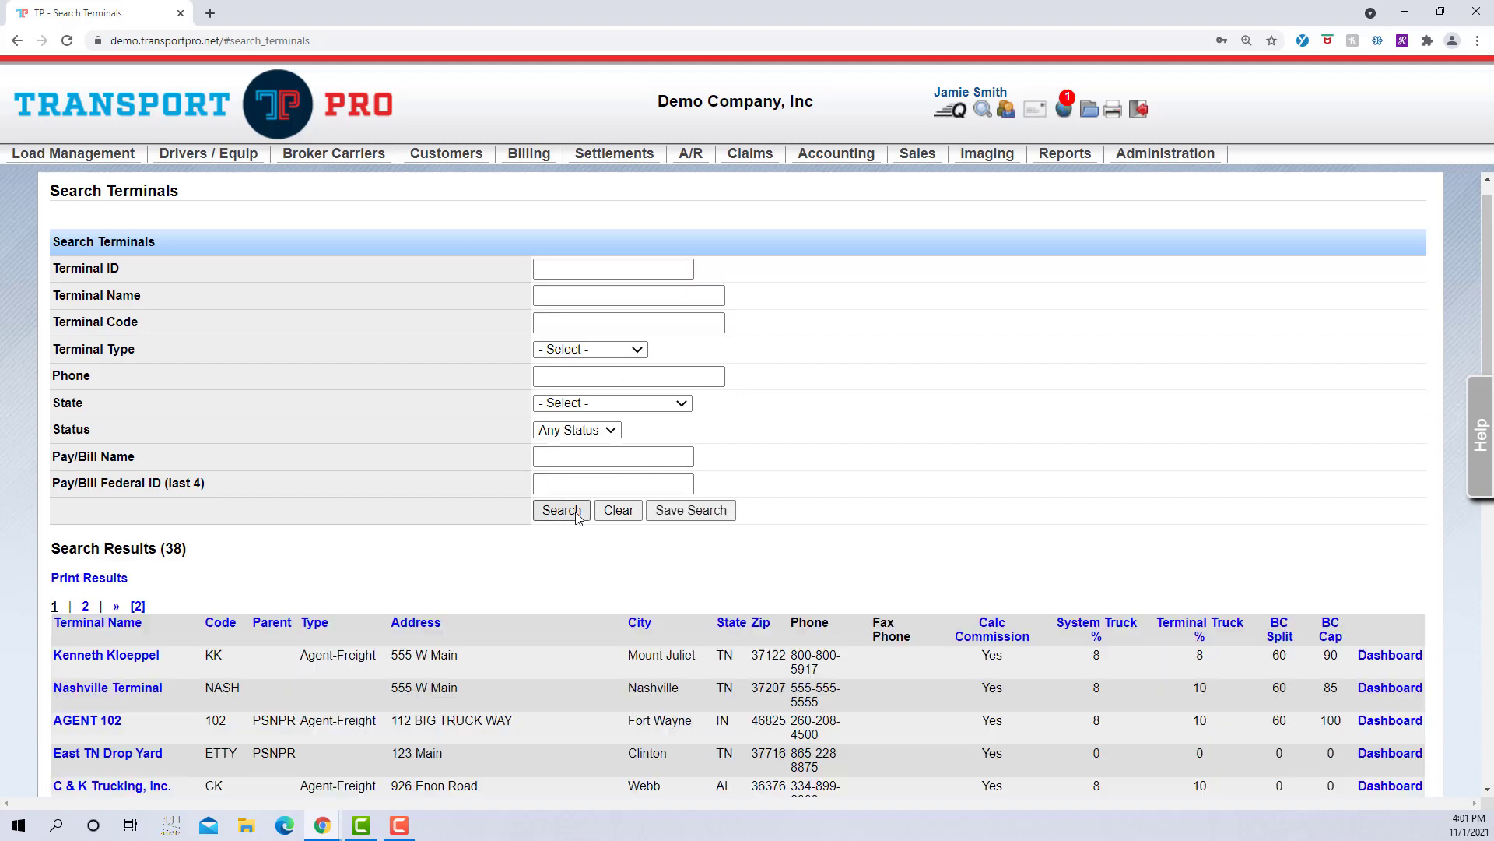
{"action": "scroll", "coordinate": [870, 538], "scroll_direction": "down", "scroll_amount": 3}
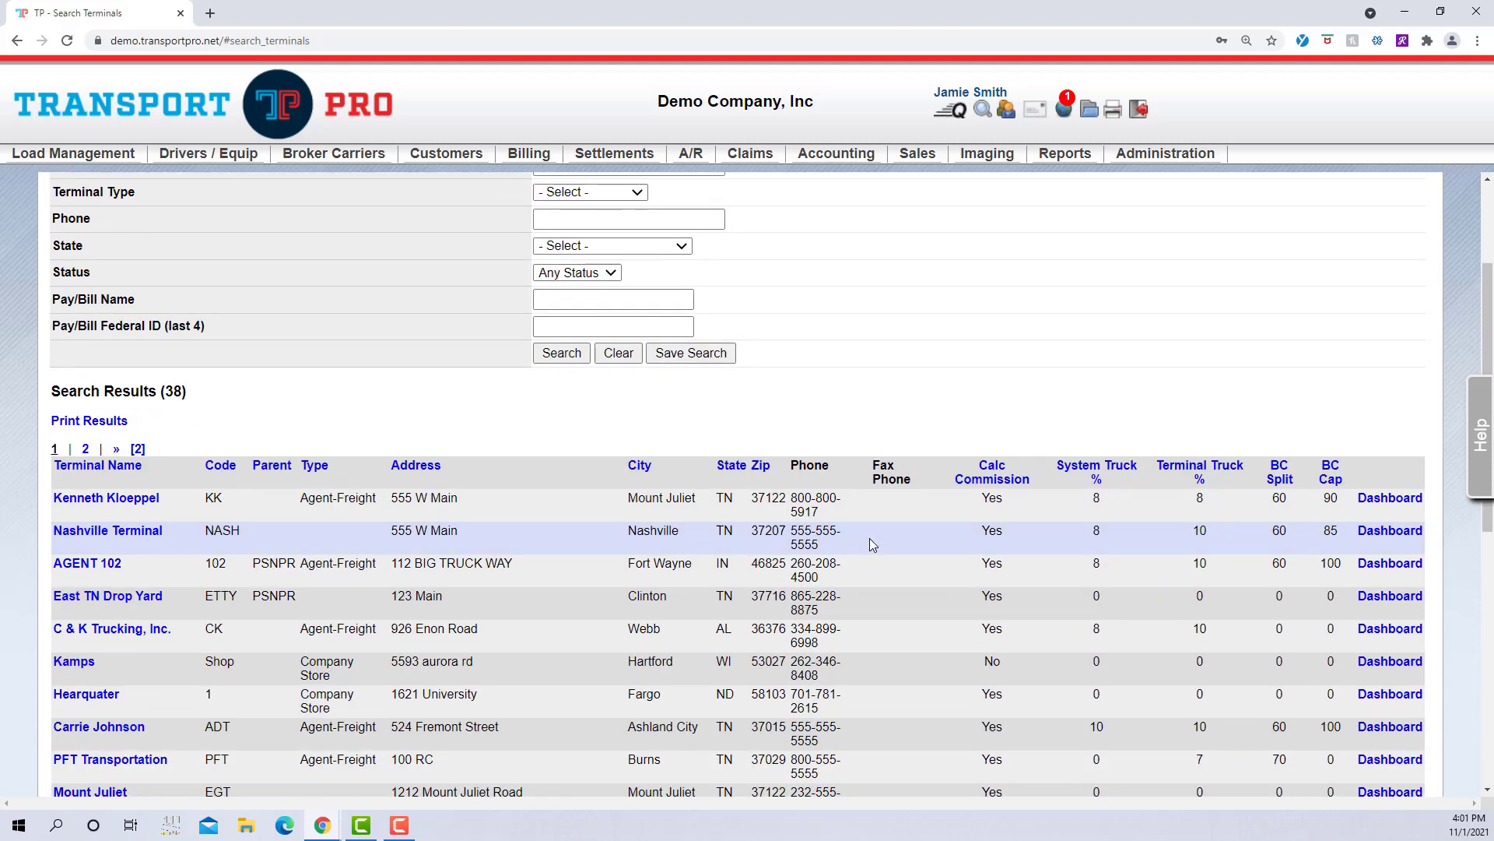
{"action": "scroll", "coordinate": [870, 538], "scroll_direction": "down", "scroll_amount": 1}
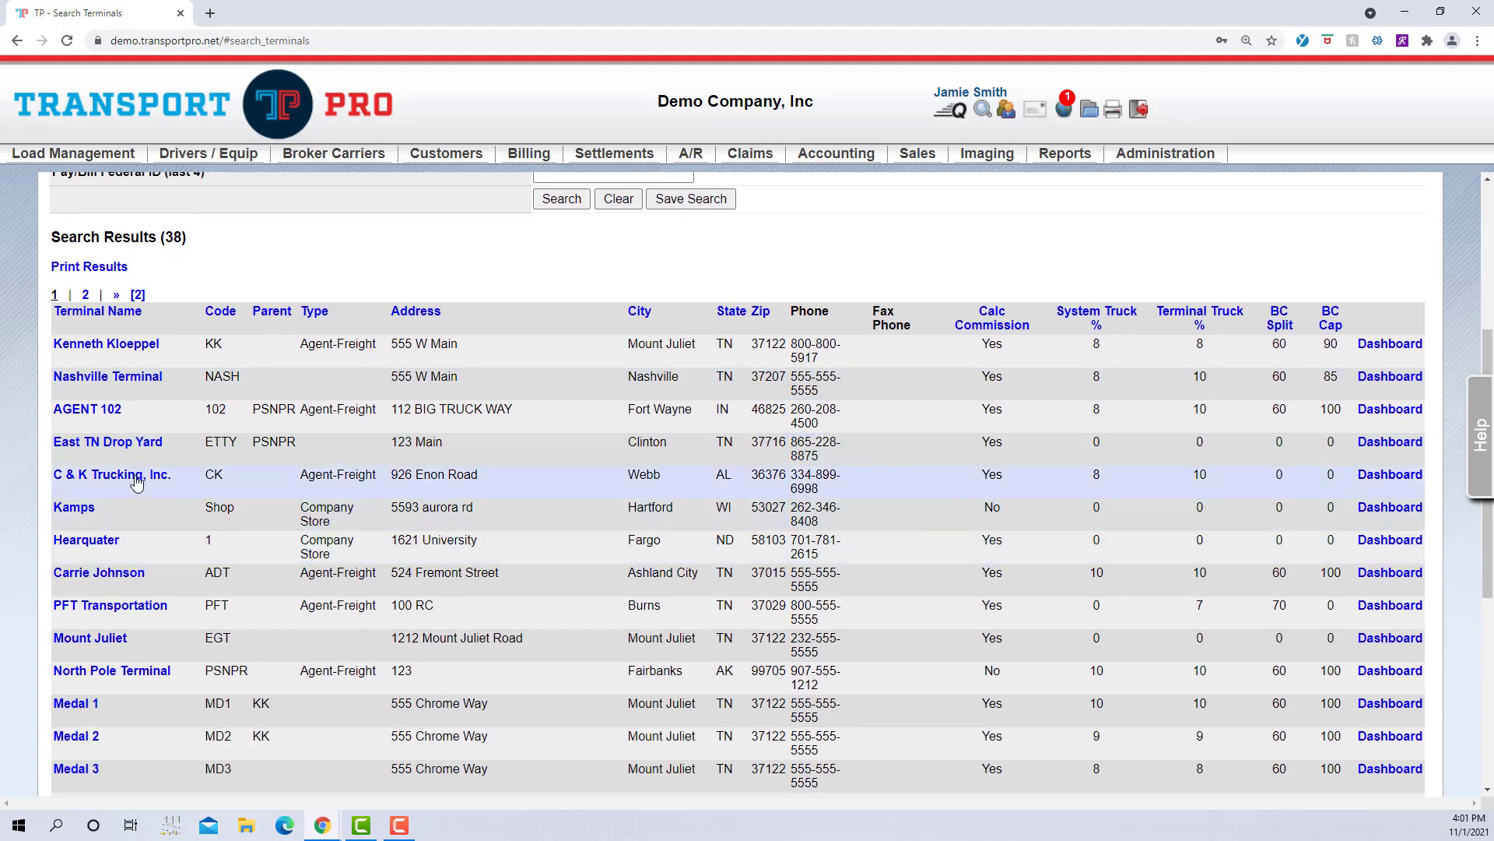
Step: Open AGENT 102's summary and edit form, then leave the form for the Terminal Summary
{"action": "left_click", "coordinate": [92, 415]}
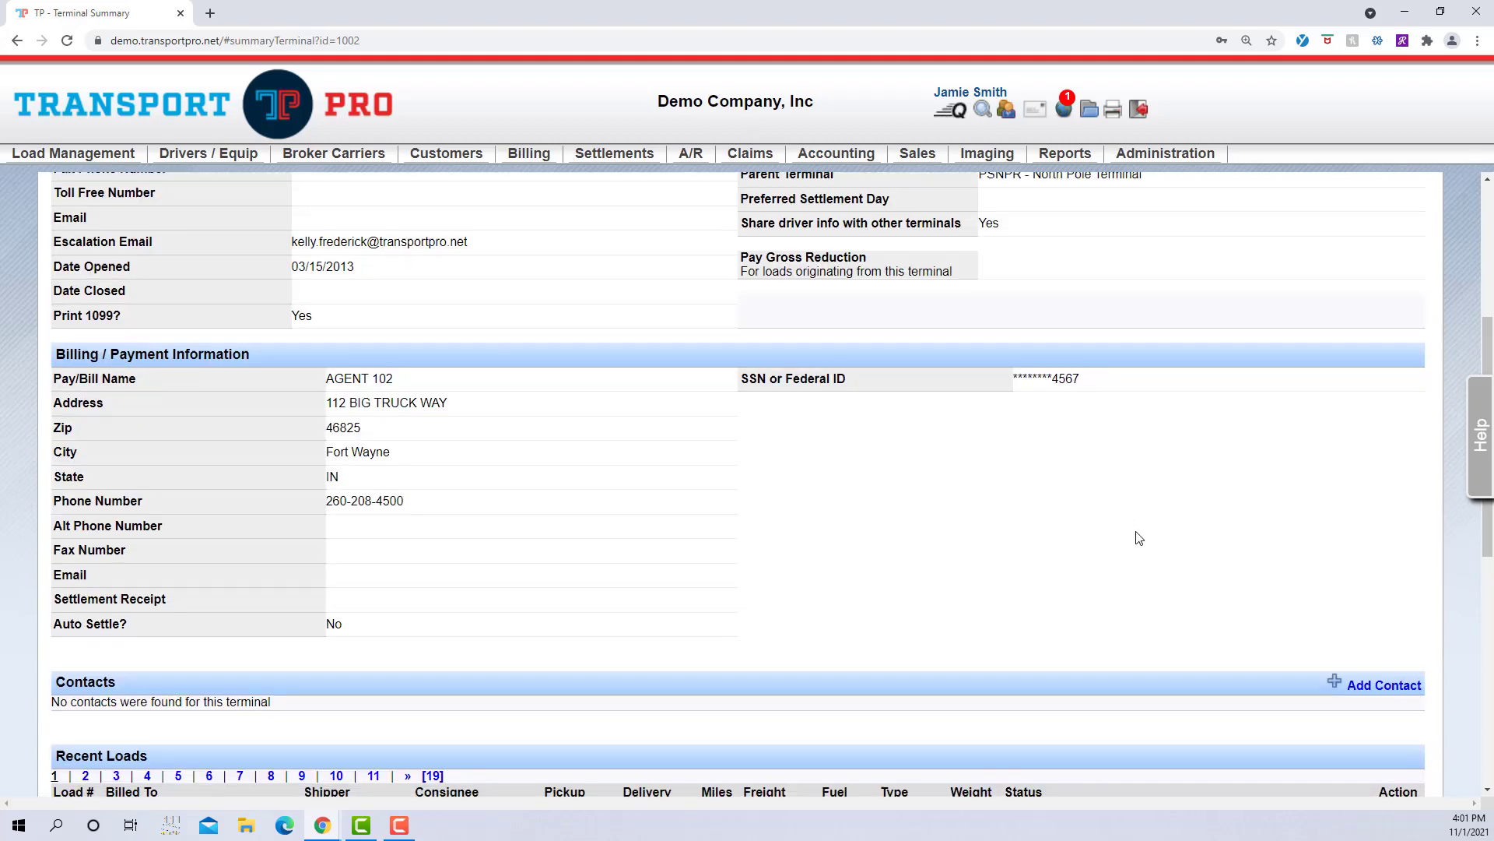
{"action": "scroll", "coordinate": [1140, 540], "scroll_direction": "up", "scroll_amount": 5}
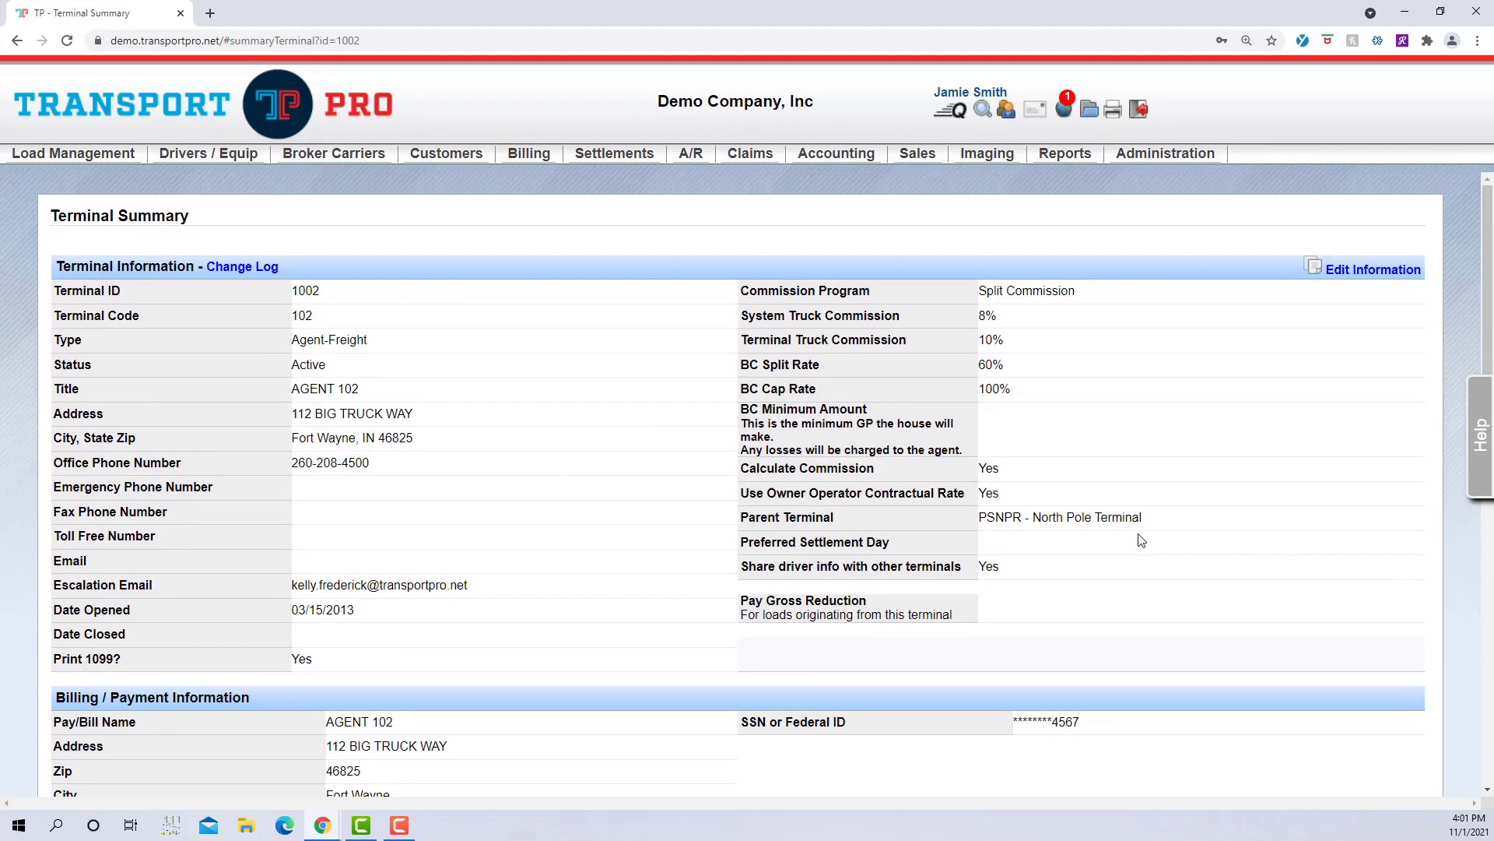
{"action": "left_click", "coordinate": [1390, 275]}
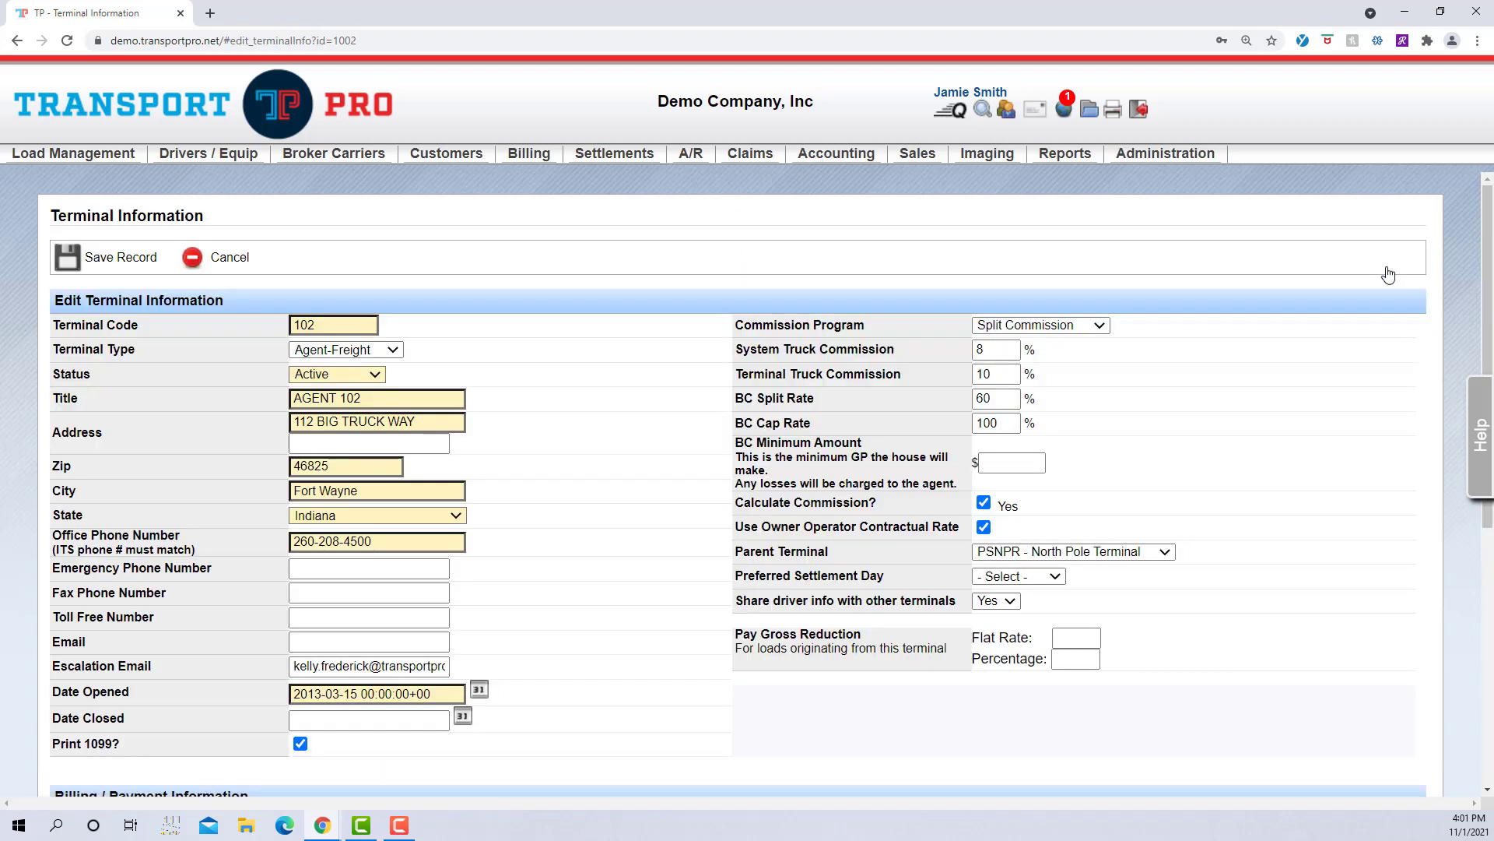
{"action": "left_click", "coordinate": [247, 263]}
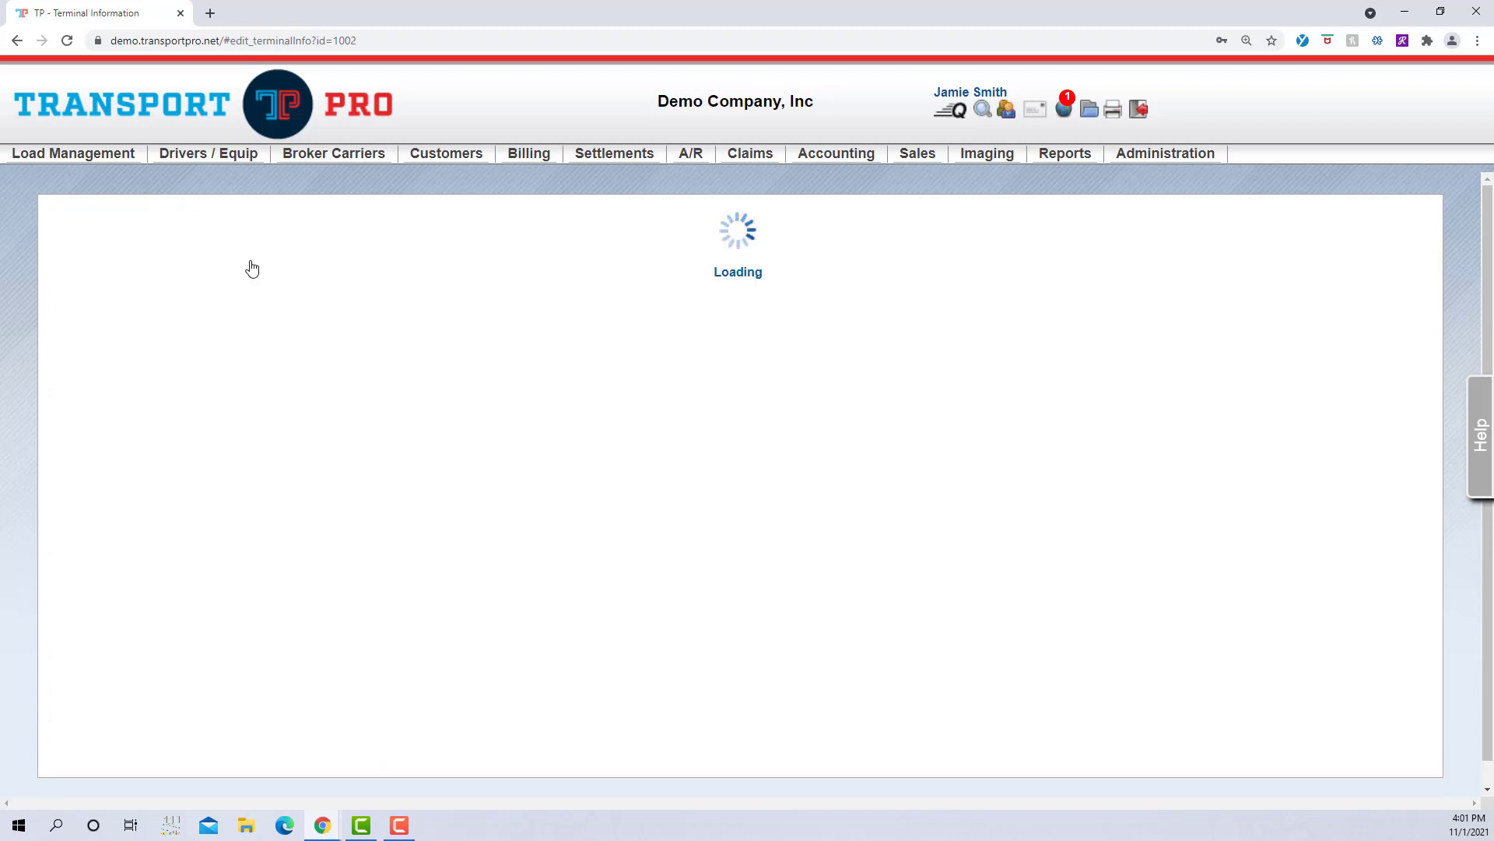